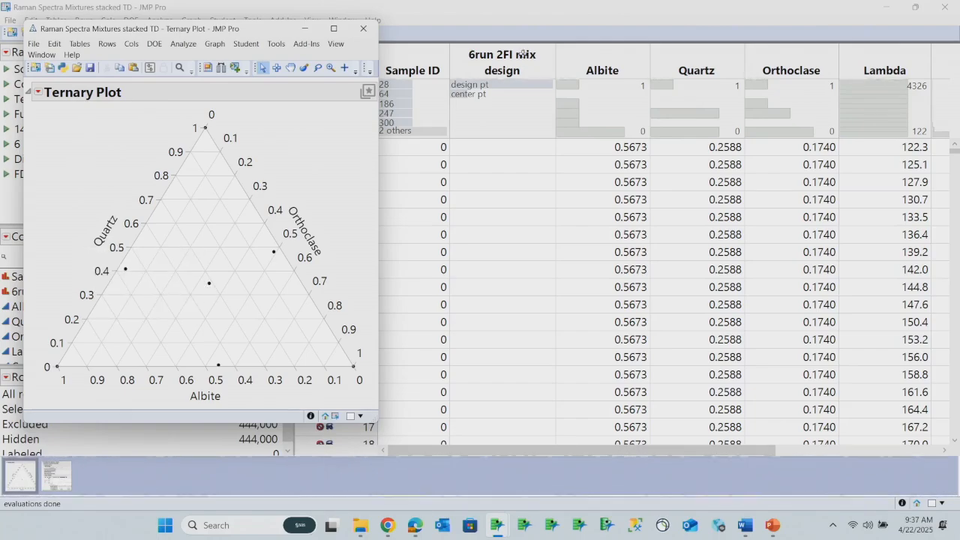
Bring up the existing Functional Data Explorer report and start a new Functional Data Explorer analysis from it
{"action": "left_click", "coordinate": [64, 477]}
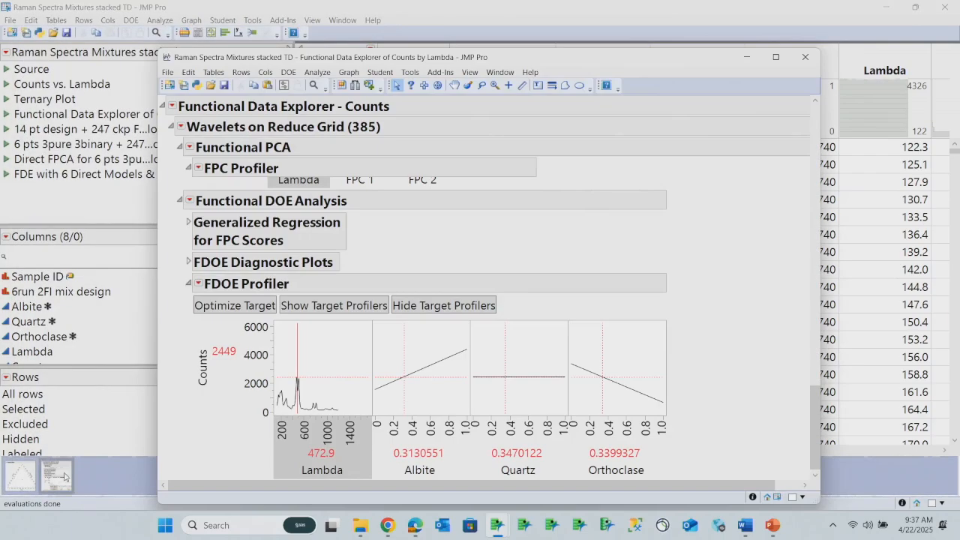
{"action": "scroll", "coordinate": [633, 251], "scroll_direction": "up", "scroll_amount": 10}
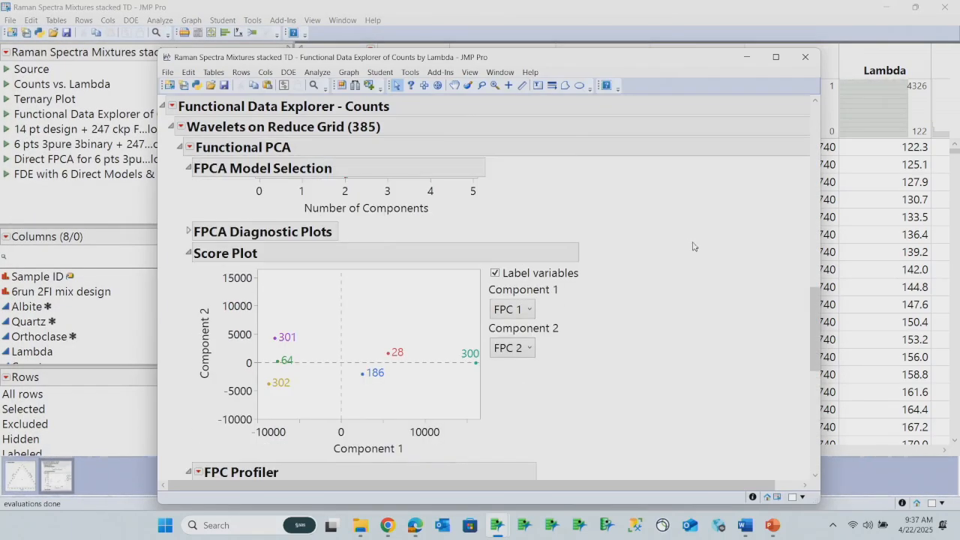
{"action": "scroll", "coordinate": [745, 232], "scroll_direction": "up", "scroll_amount": 5}
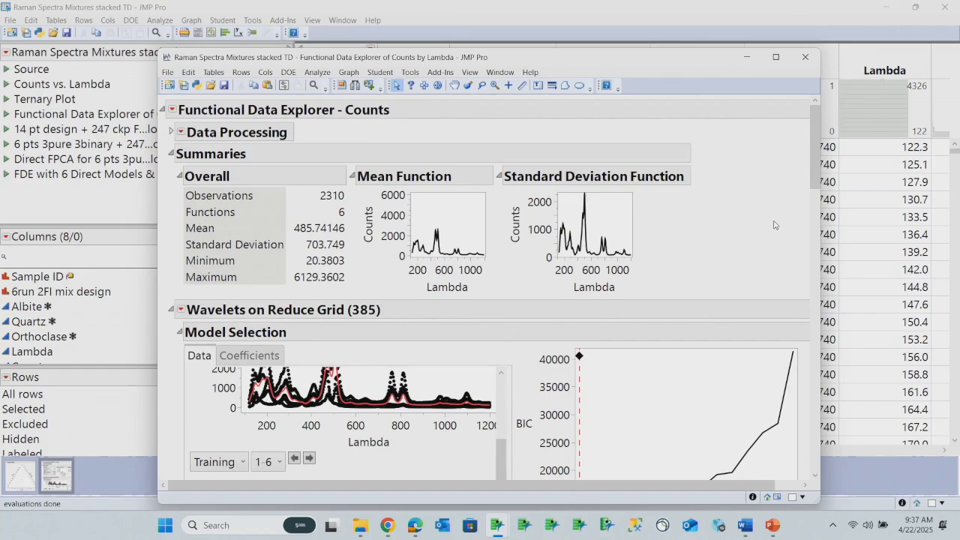
{"action": "left_click", "coordinate": [318, 72]}
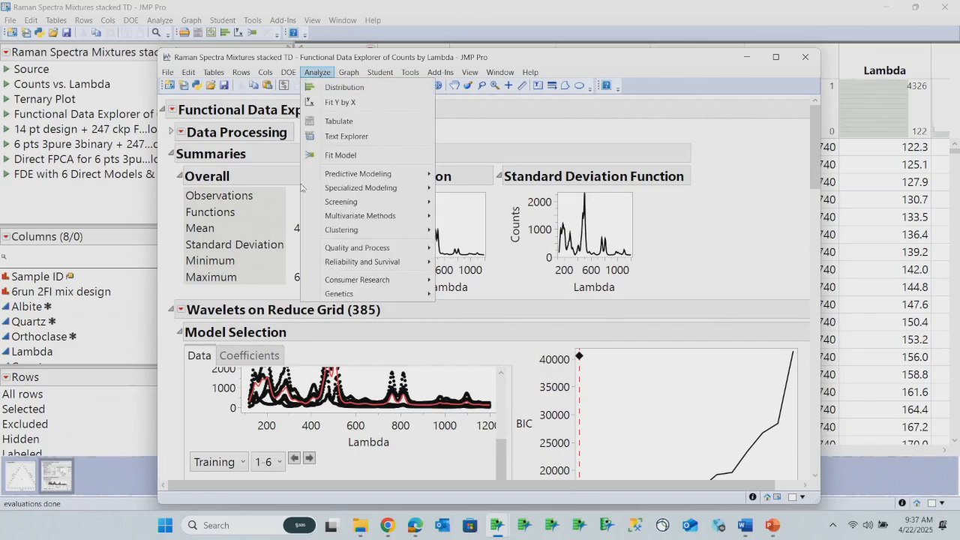
{"action": "mouse_move", "coordinate": [365, 189]}
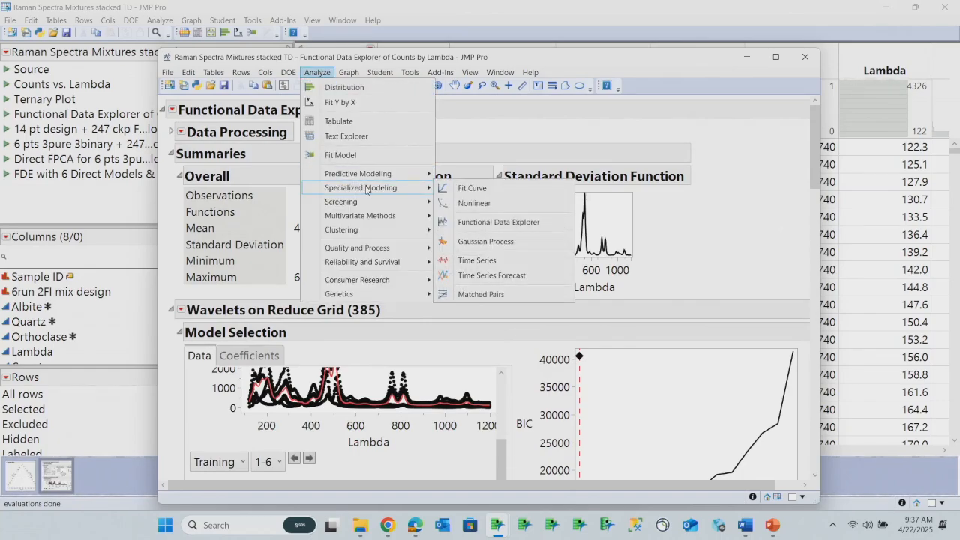
{"action": "left_click", "coordinate": [474, 223]}
Assign the Albite, Quartz and Orthoclase columns to the Z, Supplementary role
{"action": "left_click", "coordinate": [248, 235]}
{"action": "left_click", "coordinate": [255, 250]}
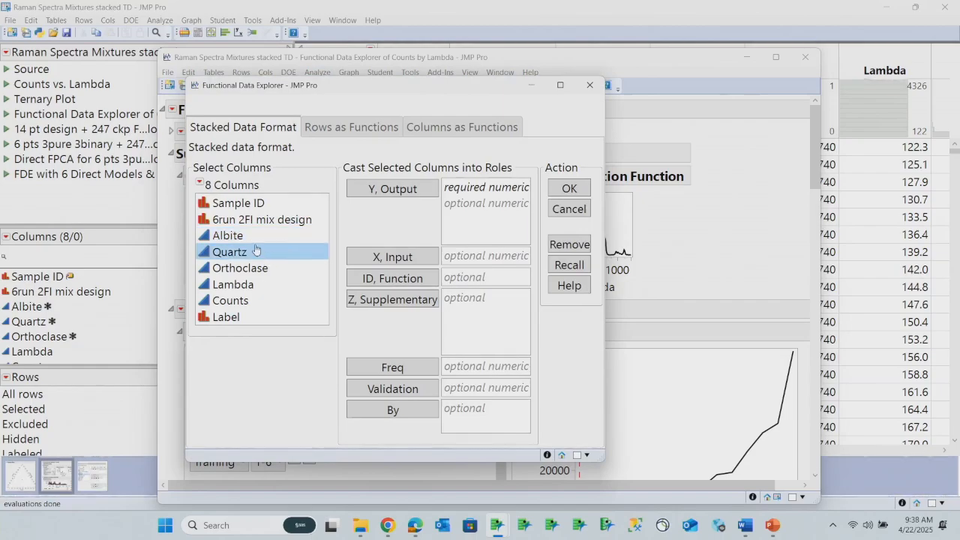
{"action": "left_click", "coordinate": [229, 235]}
{"action": "left_click_drag", "start_coordinate": [229, 236], "coordinate": [242, 269]}
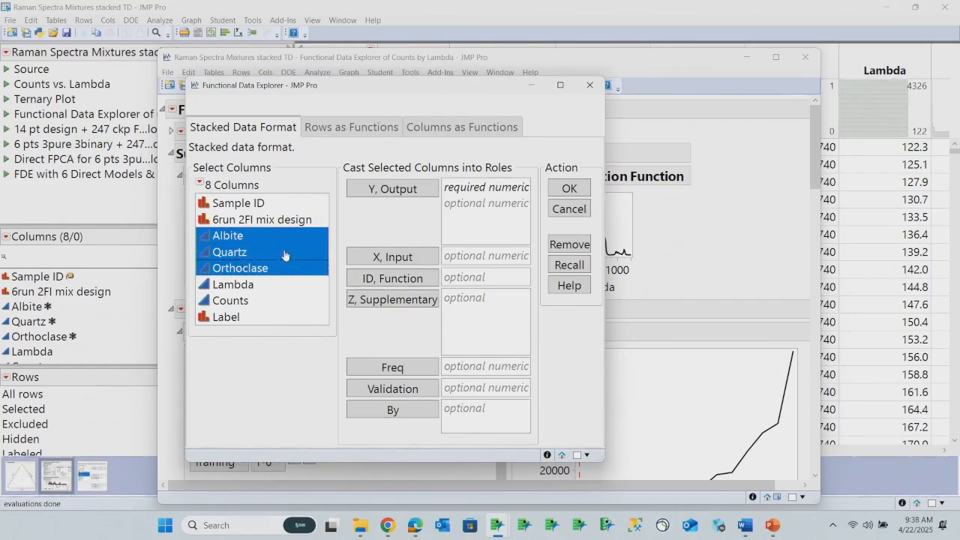
{"action": "left_click", "coordinate": [390, 300]}
Assign Lambda as X, Counts as Y and Sample ID as the function ID, and run the analysis
{"action": "left_click", "coordinate": [225, 288]}
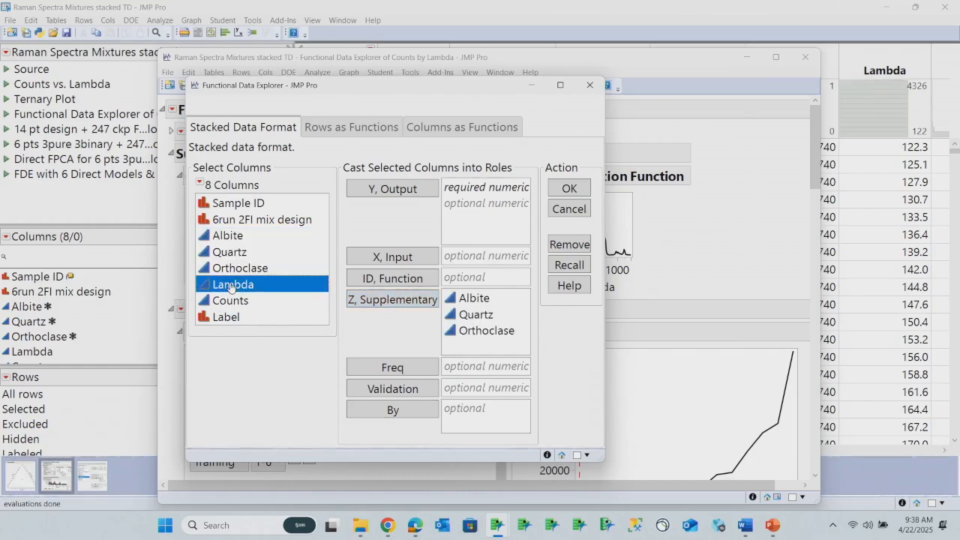
{"action": "left_click", "coordinate": [382, 255]}
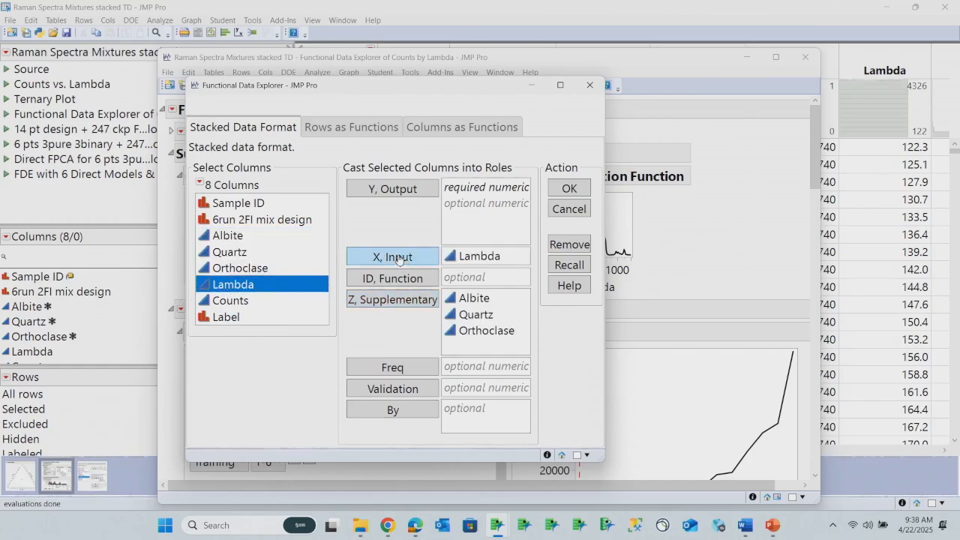
{"action": "left_click", "coordinate": [242, 304]}
{"action": "left_click", "coordinate": [396, 191]}
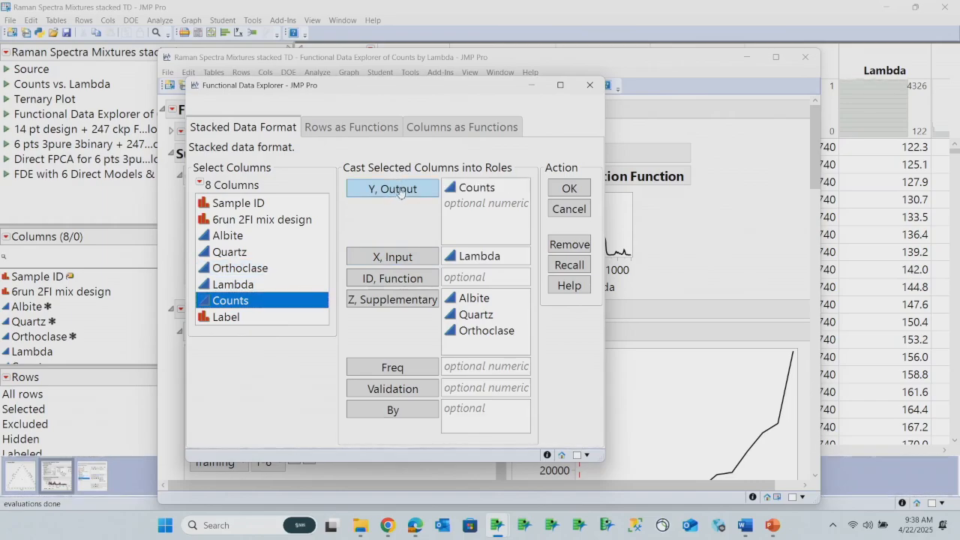
{"action": "left_click", "coordinate": [246, 209]}
{"action": "left_click", "coordinate": [384, 281]}
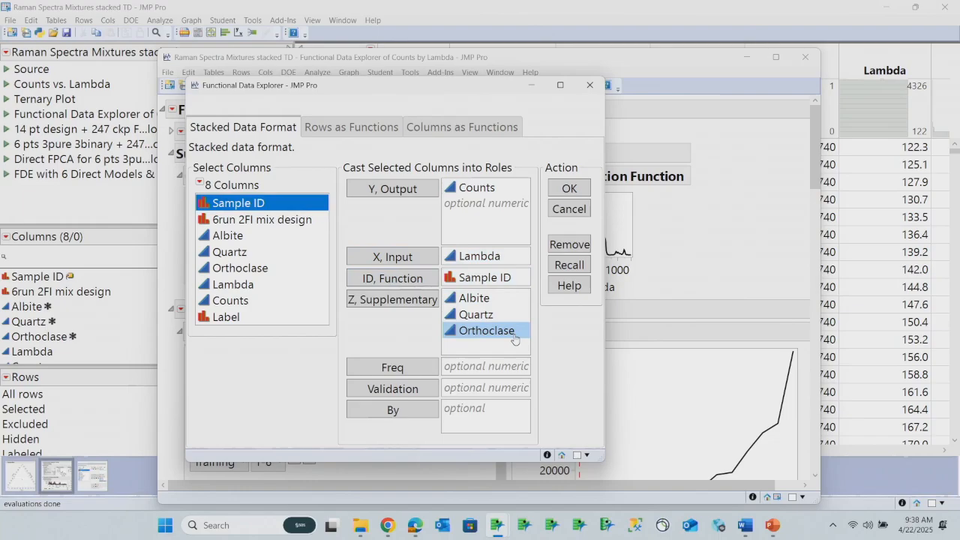
{"action": "left_click", "coordinate": [571, 188]}
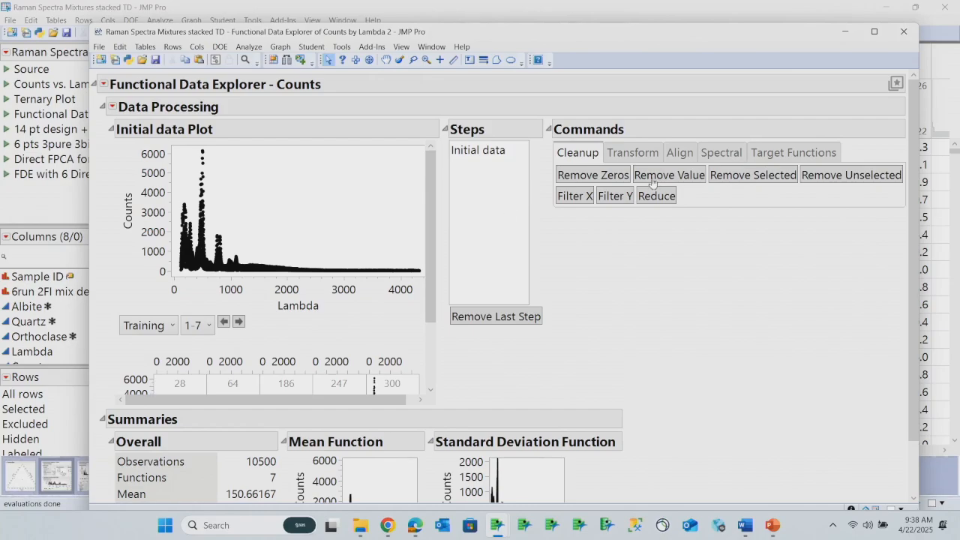
Load sample 247 as the target function in the data processing commands
{"action": "left_click", "coordinate": [780, 160]}
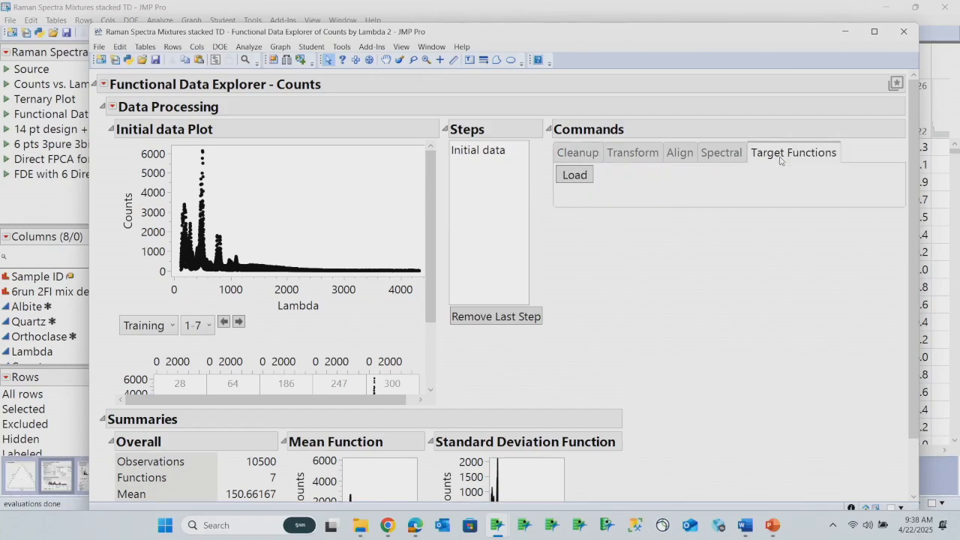
{"action": "left_click", "coordinate": [581, 180]}
{"action": "left_click", "coordinate": [448, 264]}
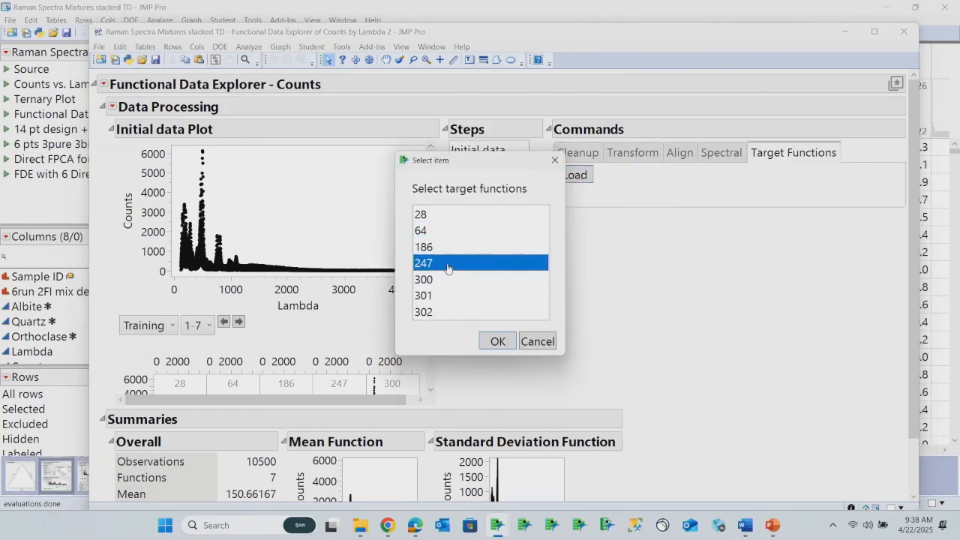
{"action": "left_click", "coordinate": [498, 343]}
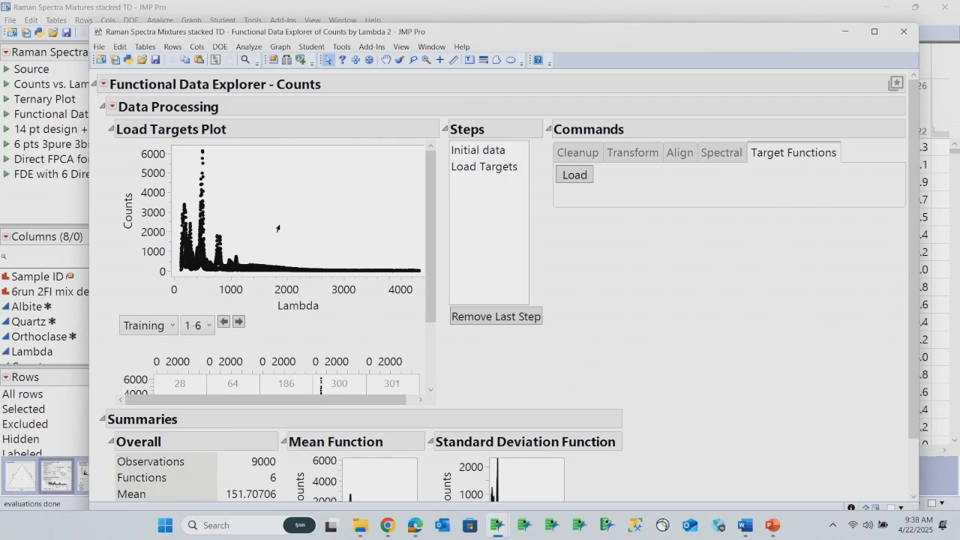
Filter X to remove Lambda values above 1200, and clear the point selection in the plot
{"action": "left_click_drag", "start_coordinate": [267, 223], "coordinate": [425, 327]}
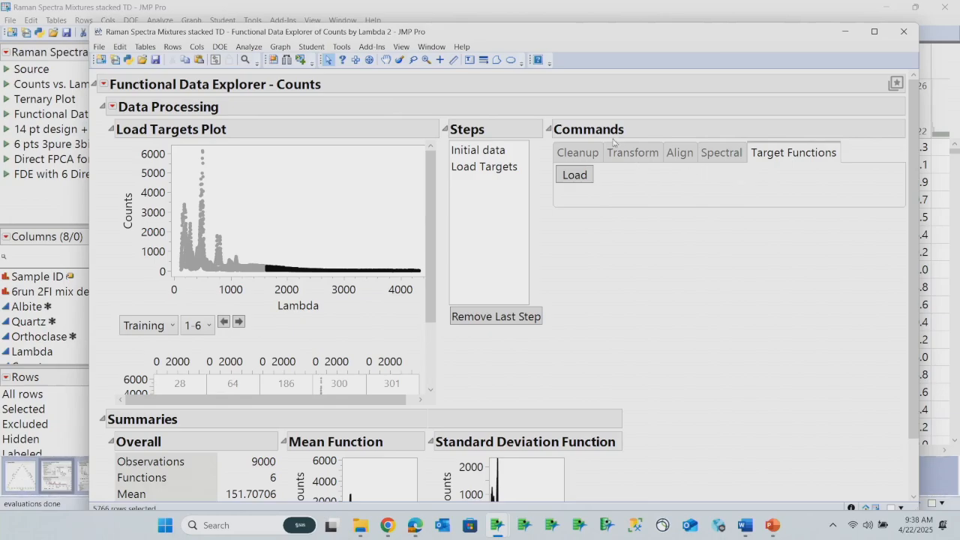
{"action": "left_click", "coordinate": [589, 158]}
{"action": "left_click", "coordinate": [585, 196]}
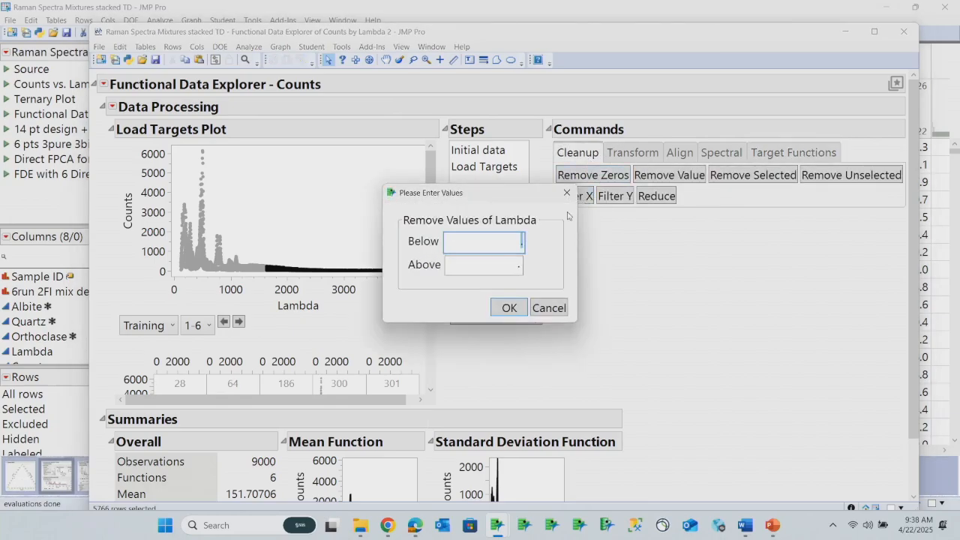
{"action": "left_click", "coordinate": [470, 260]}
{"action": "type", "text": "1200"}
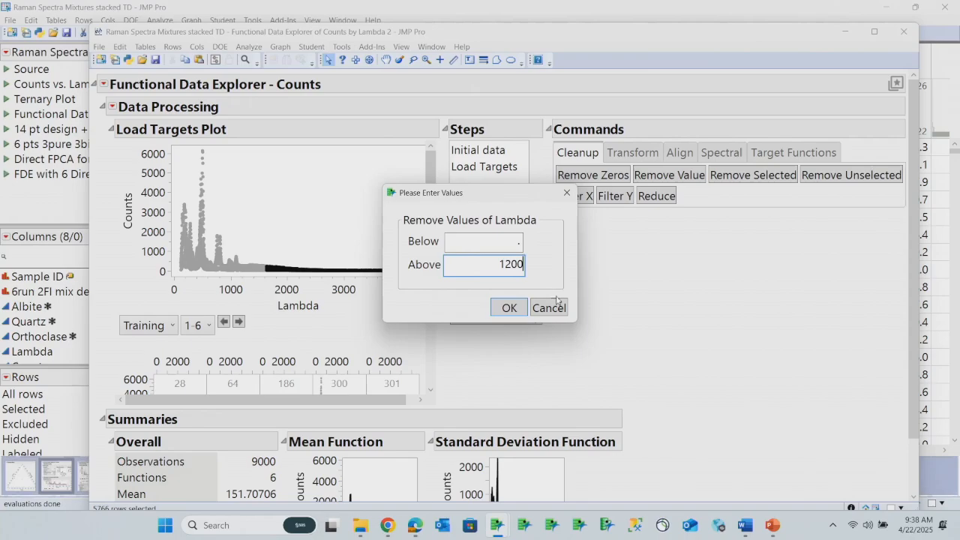
{"action": "left_click", "coordinate": [509, 308]}
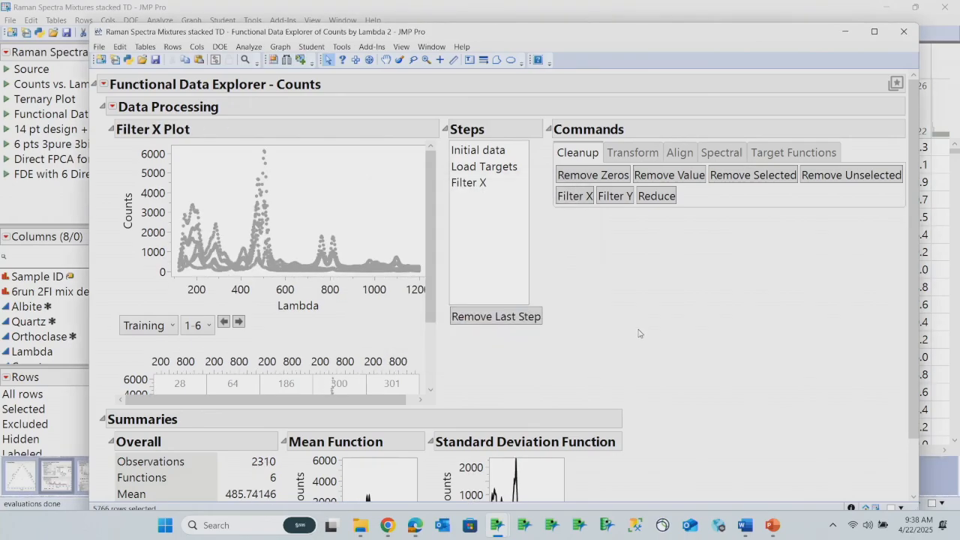
{"action": "left_click", "coordinate": [346, 201]}
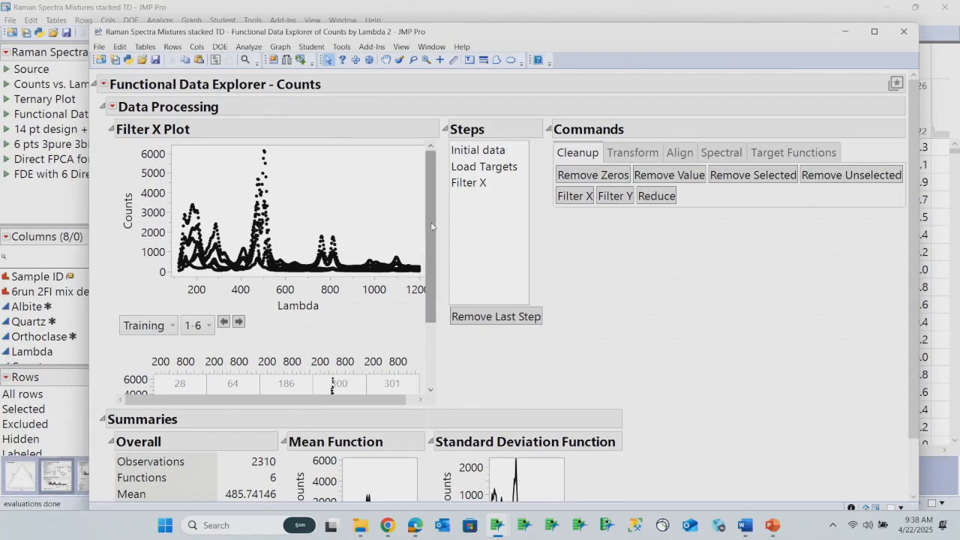
Review the individual training spectra, the target spectrum and the summary statistics of the filtered data
{"action": "scroll", "coordinate": [428, 273], "scroll_direction": "down", "scroll_amount": 3}
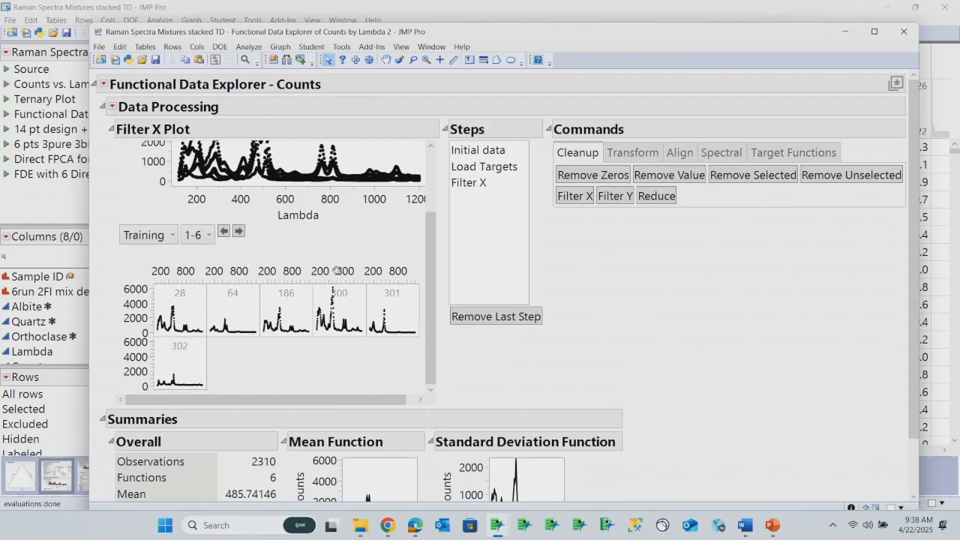
{"action": "left_click", "coordinate": [171, 236]}
{"action": "left_click", "coordinate": [151, 275]}
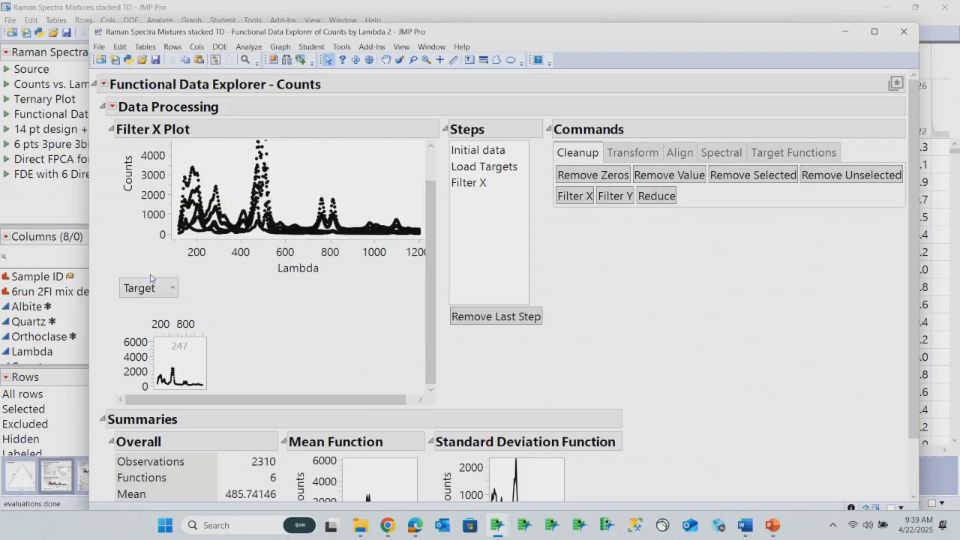
{"action": "left_click", "coordinate": [165, 287]}
{"action": "left_click", "coordinate": [151, 309]}
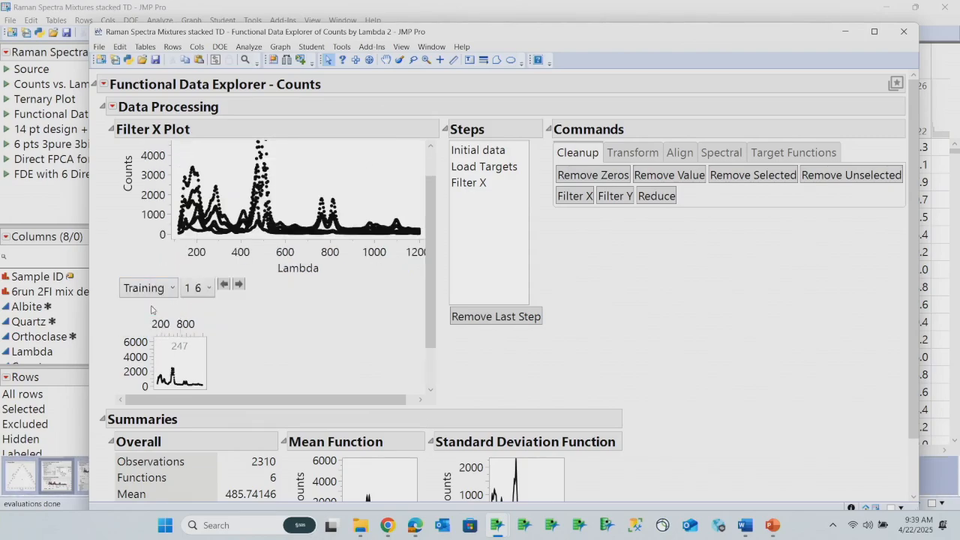
{"action": "scroll", "coordinate": [428, 320], "scroll_direction": "down", "scroll_amount": 1}
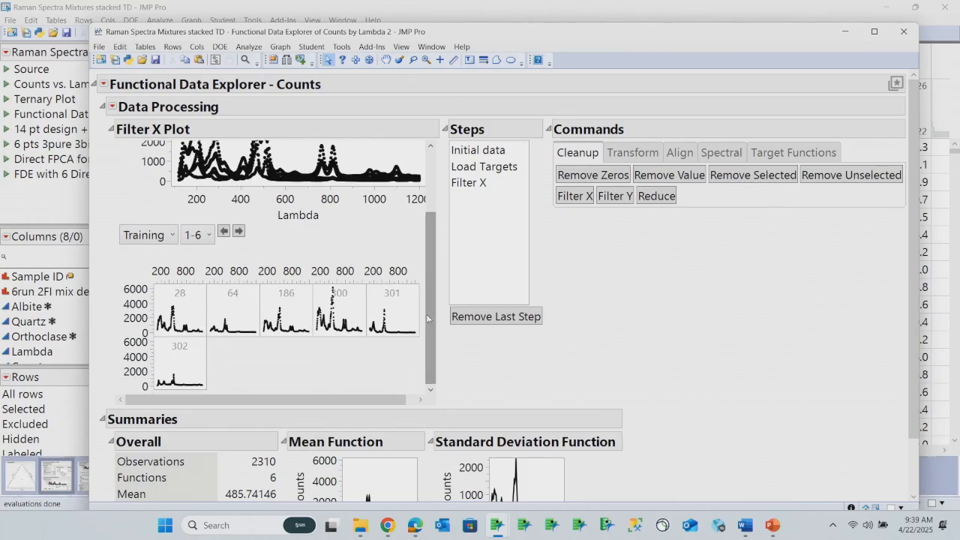
{"action": "scroll", "coordinate": [427, 320], "scroll_direction": "down", "scroll_amount": 3}
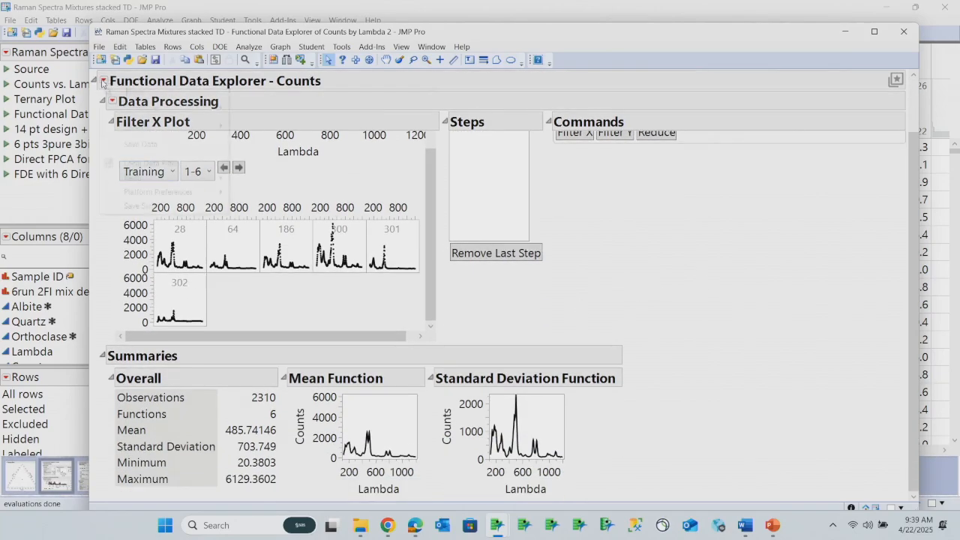
Fit a Wavelets model to the counts functions, accepting the evenly spaced grid
{"action": "left_click", "coordinate": [105, 81]}
{"action": "mouse_move", "coordinate": [150, 131]}
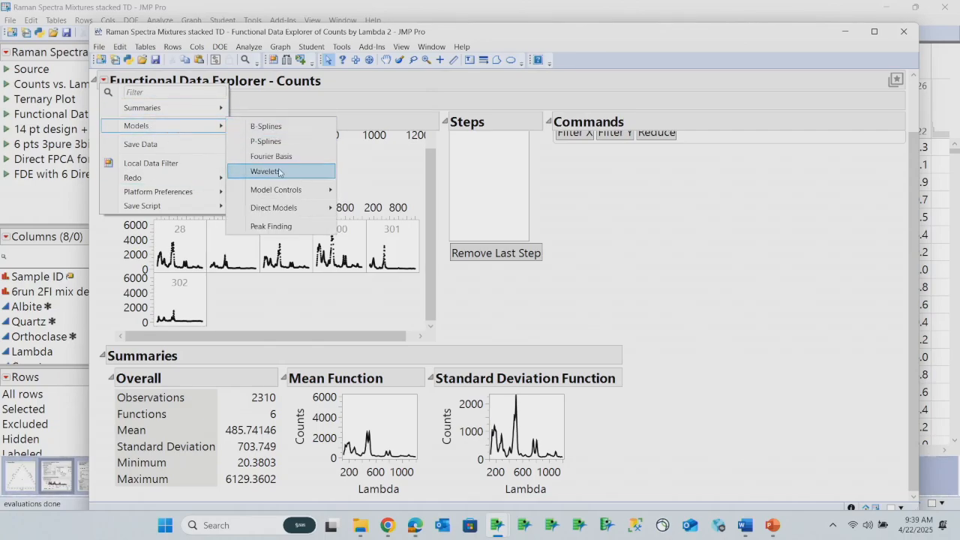
{"action": "left_click", "coordinate": [278, 172]}
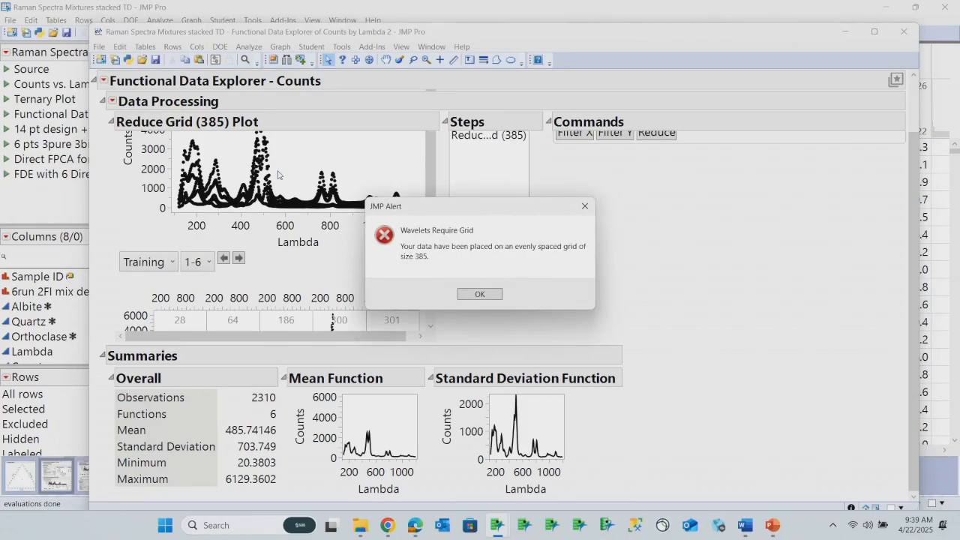
{"action": "left_click", "coordinate": [479, 294]}
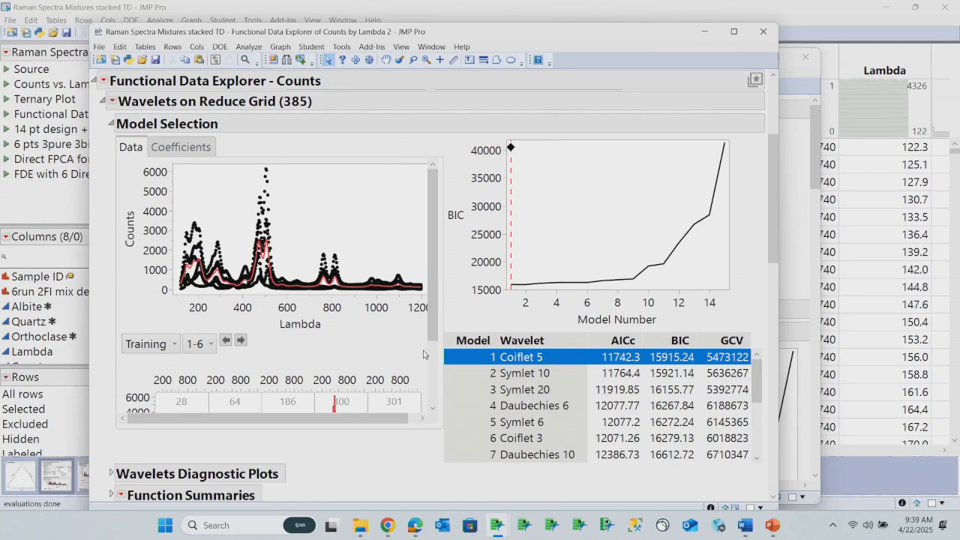
Examine the wavelet fits for each sample and the Functional PCA eigenvalues and shape functions
{"action": "scroll", "coordinate": [431, 302], "scroll_direction": "down", "scroll_amount": 3}
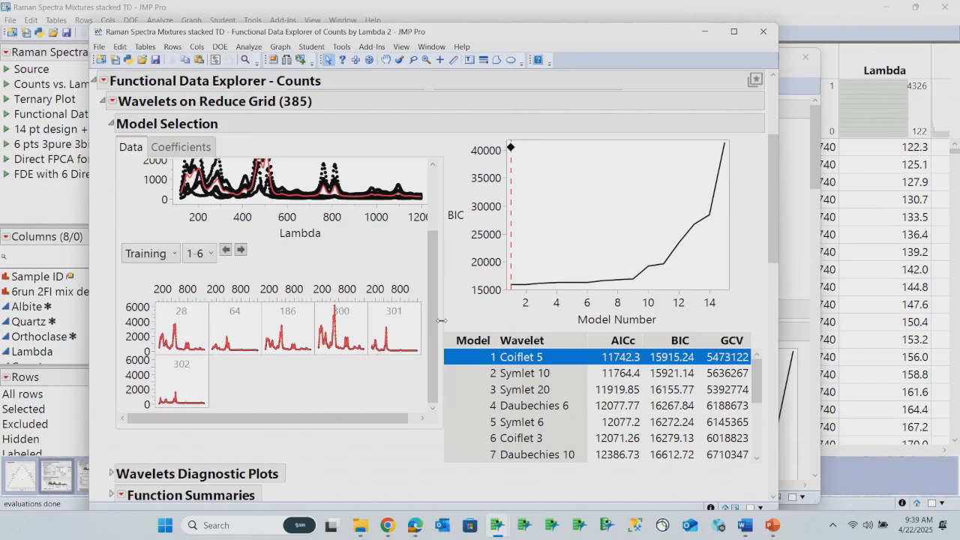
{"action": "scroll", "coordinate": [390, 443], "scroll_direction": "down", "scroll_amount": 6}
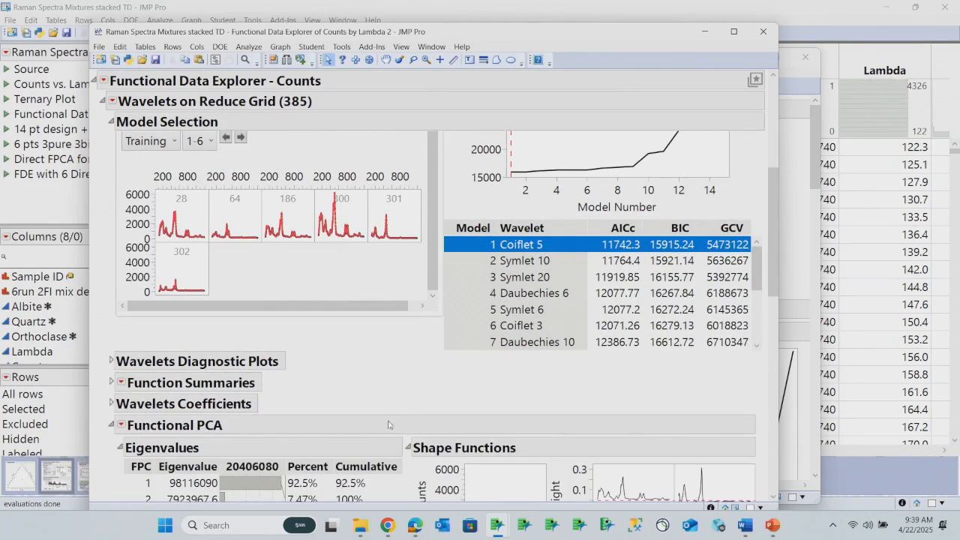
{"action": "scroll", "coordinate": [384, 410], "scroll_direction": "down", "scroll_amount": 3}
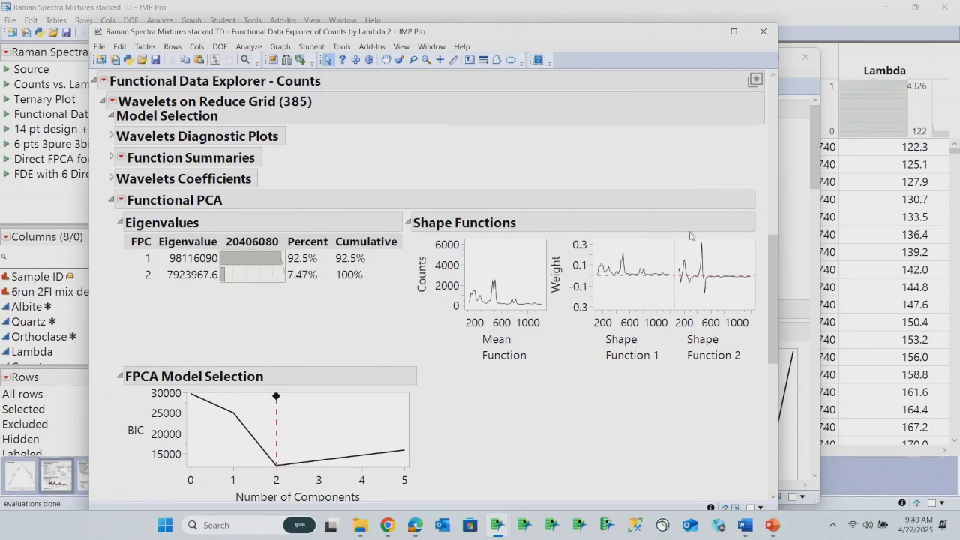
{"action": "mouse_move", "coordinate": [592, 406]}
{"action": "left_mouse_down"}
{"action": "mouse_move", "coordinate": [719, 243]}
{"action": "mouse_move", "coordinate": [692, 436]}
{"action": "left_mouse_up"}
{"action": "mouse_move", "coordinate": [373, 304]}
{"action": "left_mouse_down"}
{"action": "mouse_move", "coordinate": [391, 277]}
{"action": "mouse_move", "coordinate": [324, 245]}
{"action": "mouse_move", "coordinate": [361, 299]}
{"action": "mouse_move", "coordinate": [380, 294]}
{"action": "left_mouse_up"}
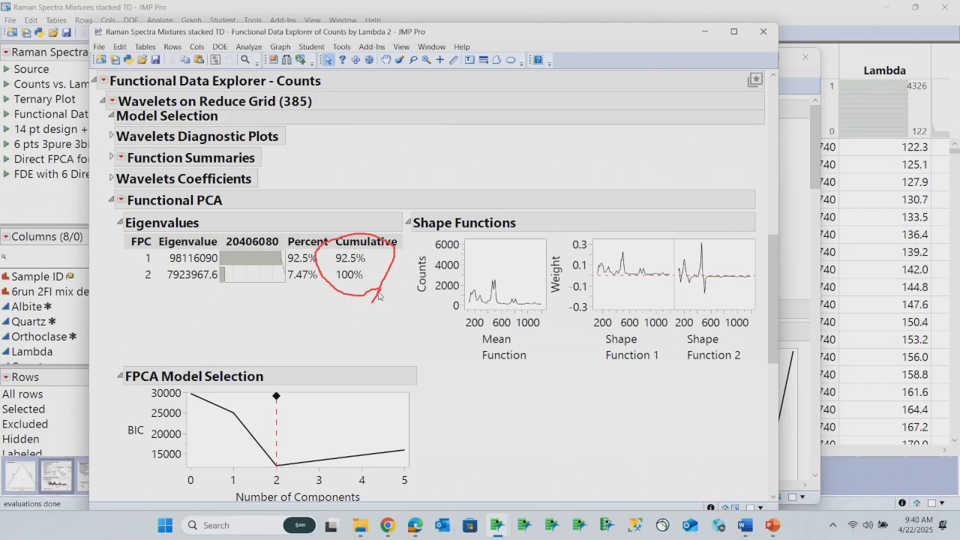
Add a Functional DOE Analysis to the Wavelets fit
{"action": "scroll", "coordinate": [450, 348], "scroll_direction": "down", "scroll_amount": 10}
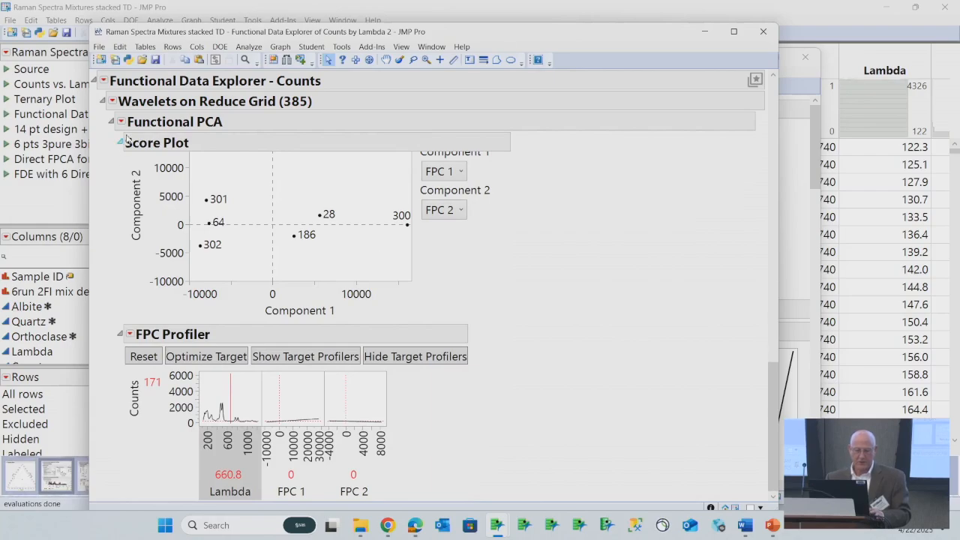
{"action": "left_click", "coordinate": [112, 100]}
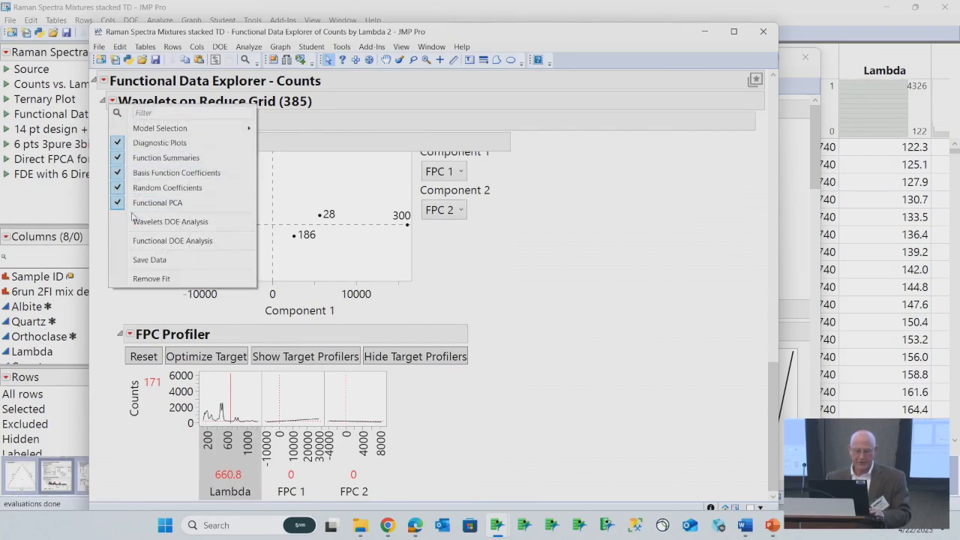
{"action": "left_click", "coordinate": [156, 242]}
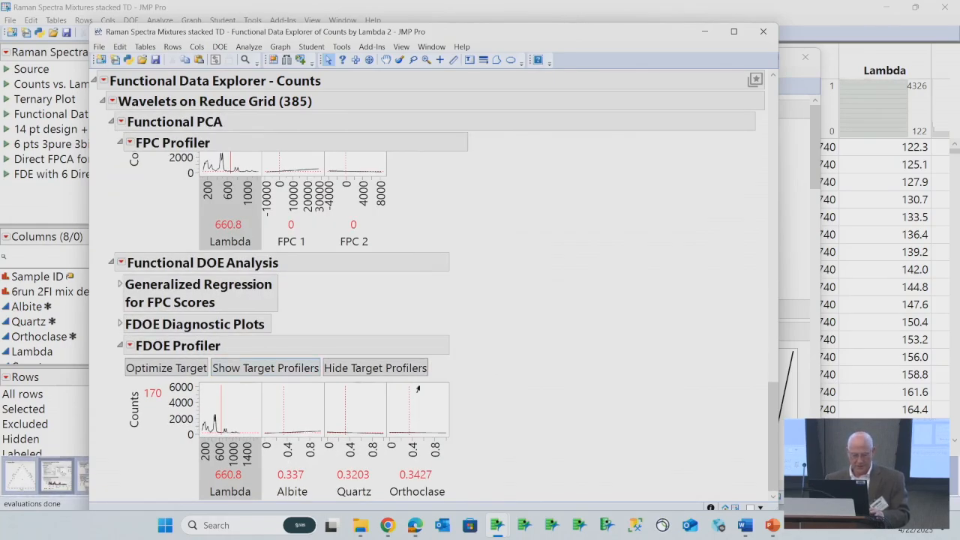
Enlarge the FDOE Profiler plots so all four profile frames are wider and taller
{"action": "left_click_drag", "start_coordinate": [447, 437], "coordinate": [477, 486]}
{"action": "left_click_drag", "start_coordinate": [448, 435], "coordinate": [585, 409]}
{"action": "scroll", "coordinate": [670, 358], "scroll_direction": "down", "scroll_amount": 2}
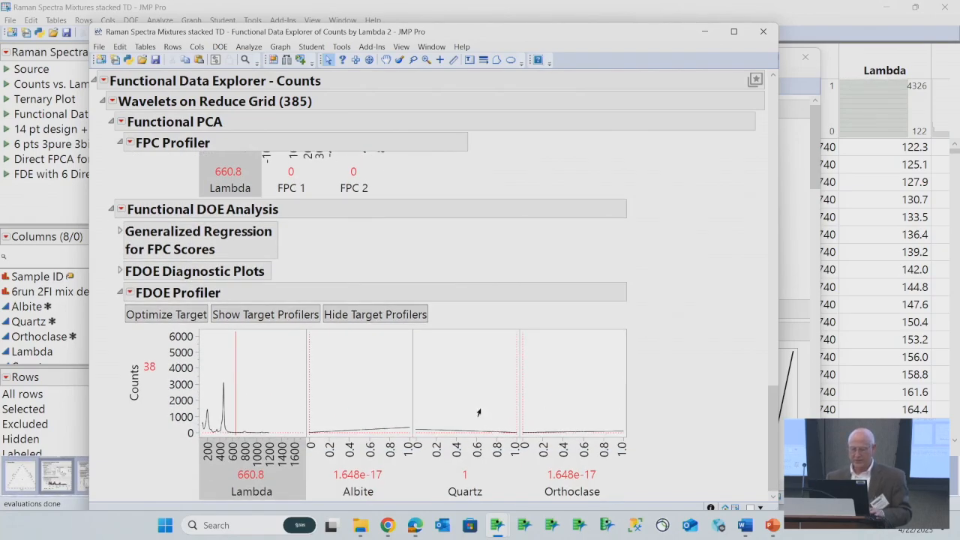
Set Lambda to 472.9 in the FDOE Profiler and optimize the mixture proportions to match the target function
{"action": "left_click", "coordinate": [270, 467]}
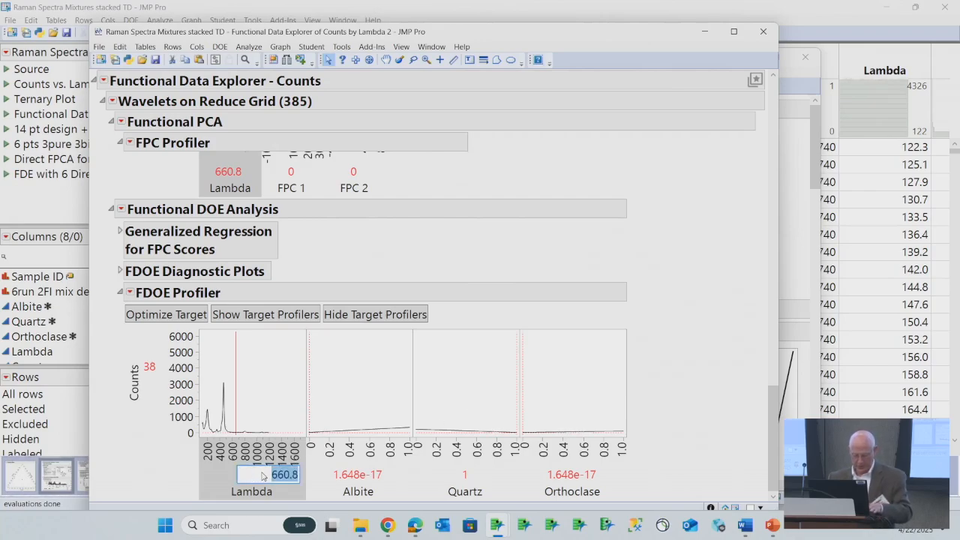
{"action": "type", "text": "472.9"}
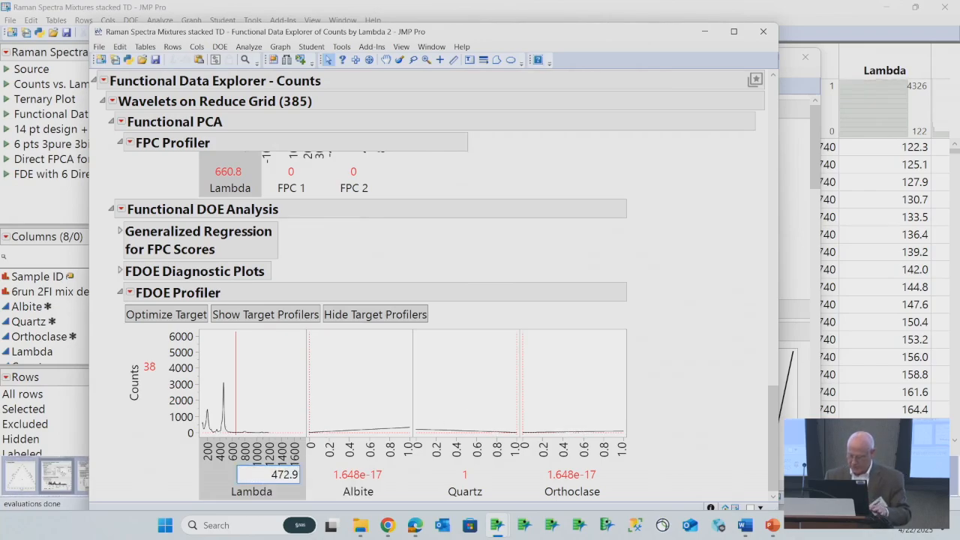
{"action": "key", "text": "Return"}
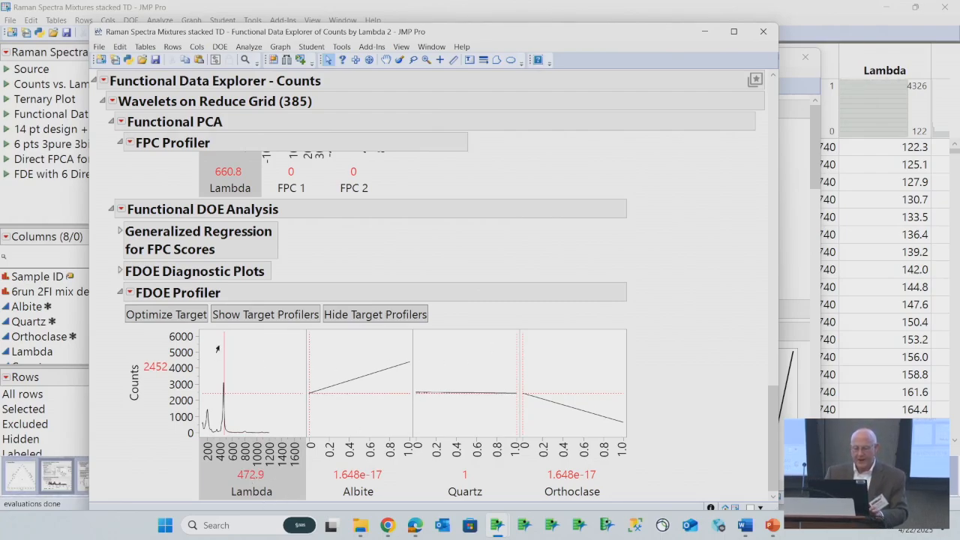
{"action": "left_click", "coordinate": [181, 315]}
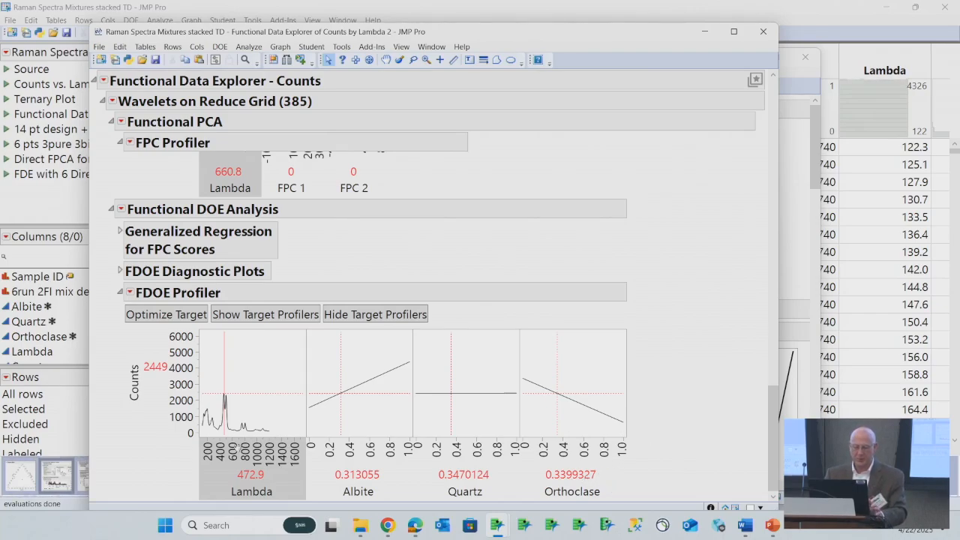
Copy the frame contents of the Lambda profile in the FDOE Profiler
{"action": "right_click", "coordinate": [260, 370]}
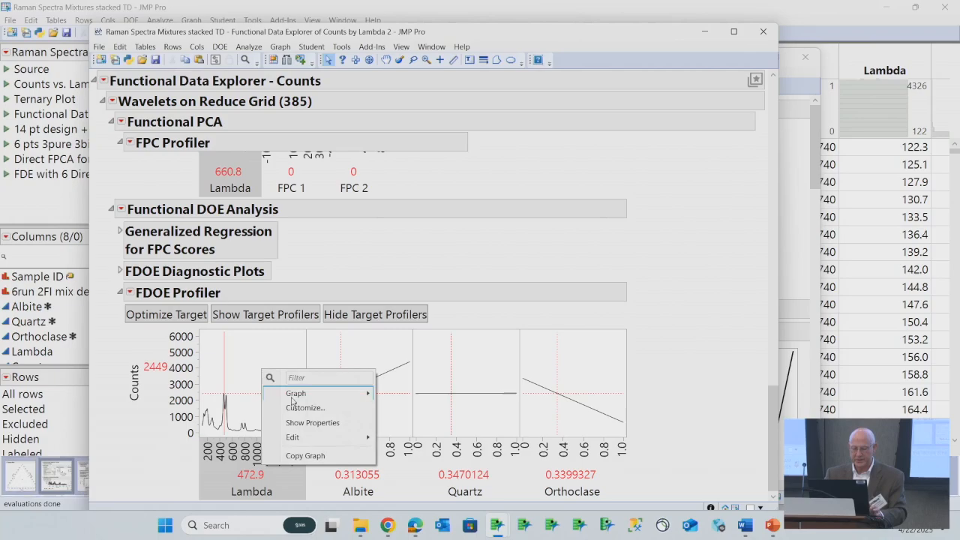
{"action": "mouse_move", "coordinate": [326, 443]}
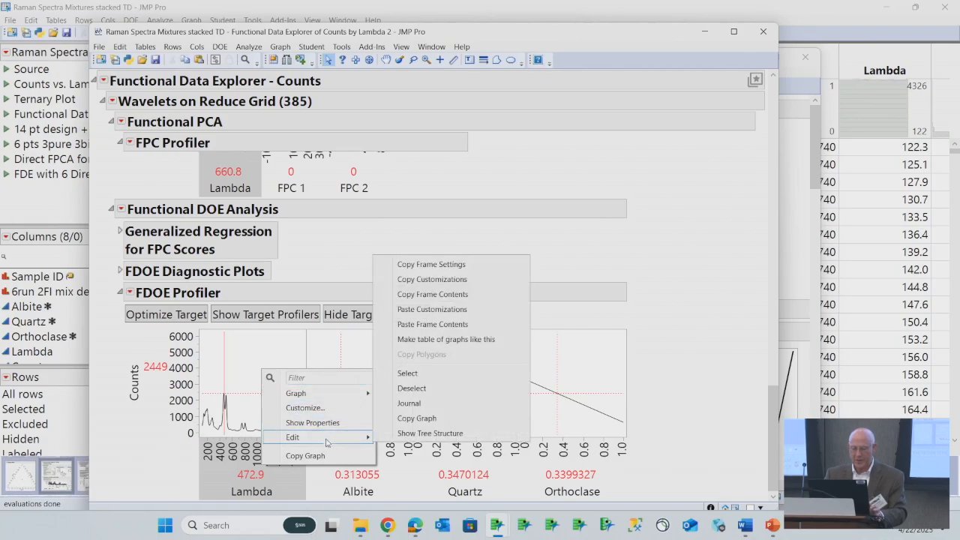
{"action": "left_click", "coordinate": [467, 297]}
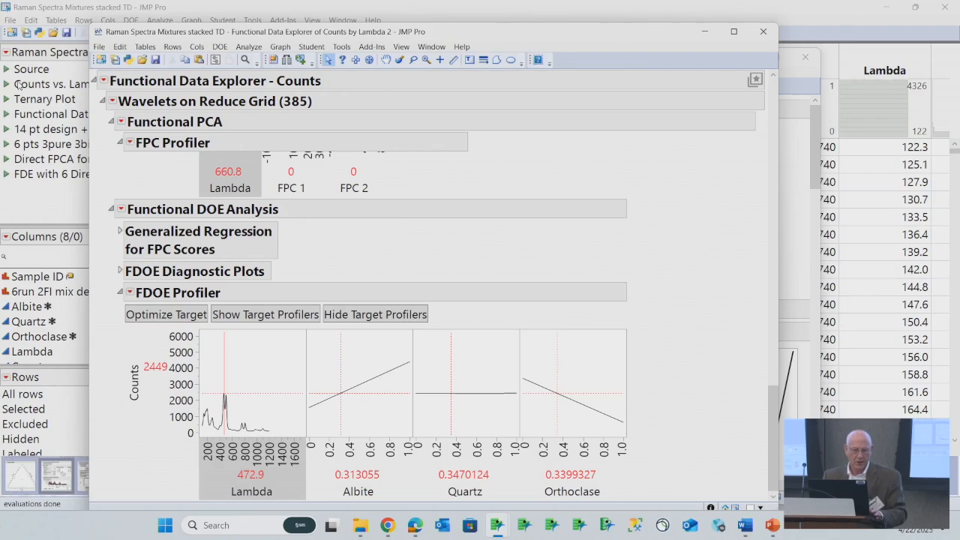
Run the saved Counts vs. Lambda graph from the data table and filter it to Sample ID 247 only
{"action": "left_click", "coordinate": [9, 85]}
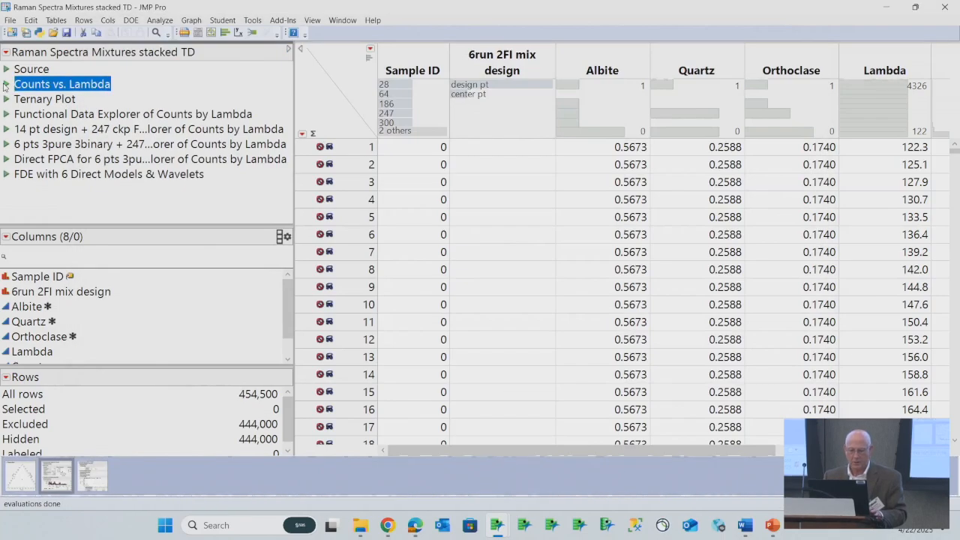
{"action": "left_click", "coordinate": [10, 84]}
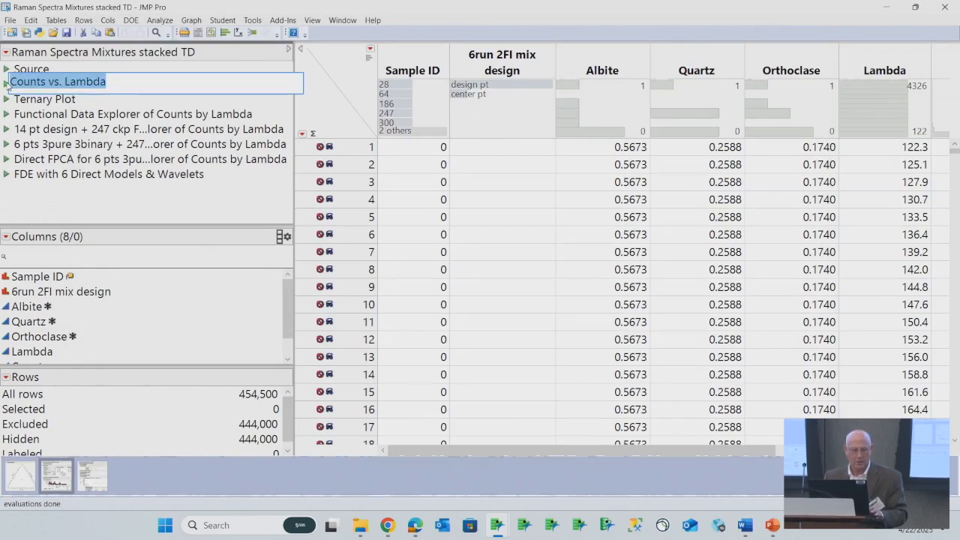
{"action": "left_click", "coordinate": [7, 83]}
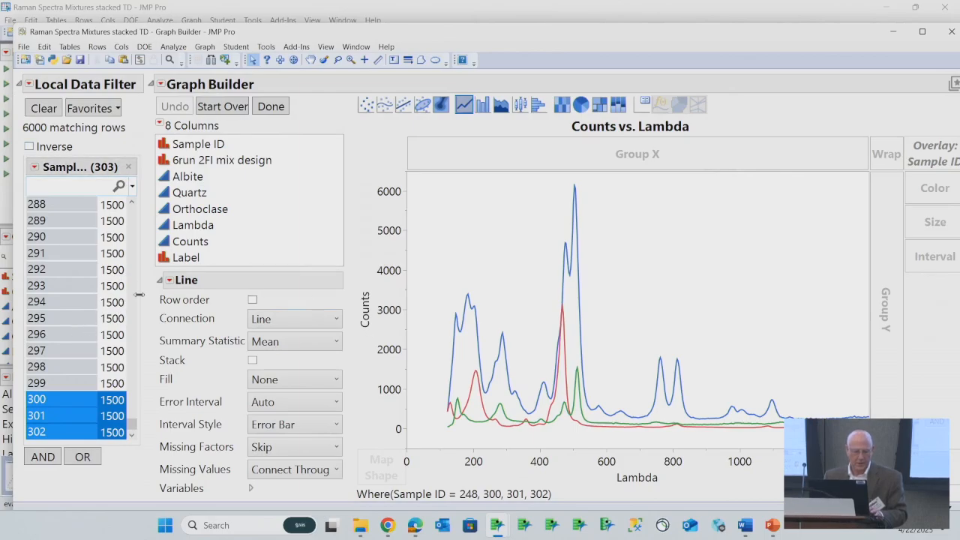
{"action": "left_click", "coordinate": [134, 256]}
{"action": "left_click", "coordinate": [134, 256]}
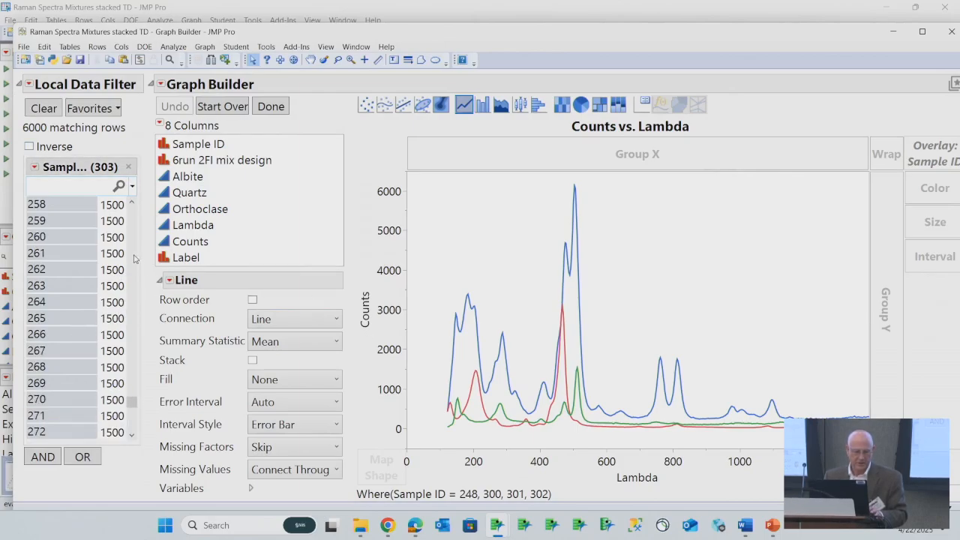
{"action": "left_click", "coordinate": [135, 256]}
{"action": "left_click", "coordinate": [80, 273]}
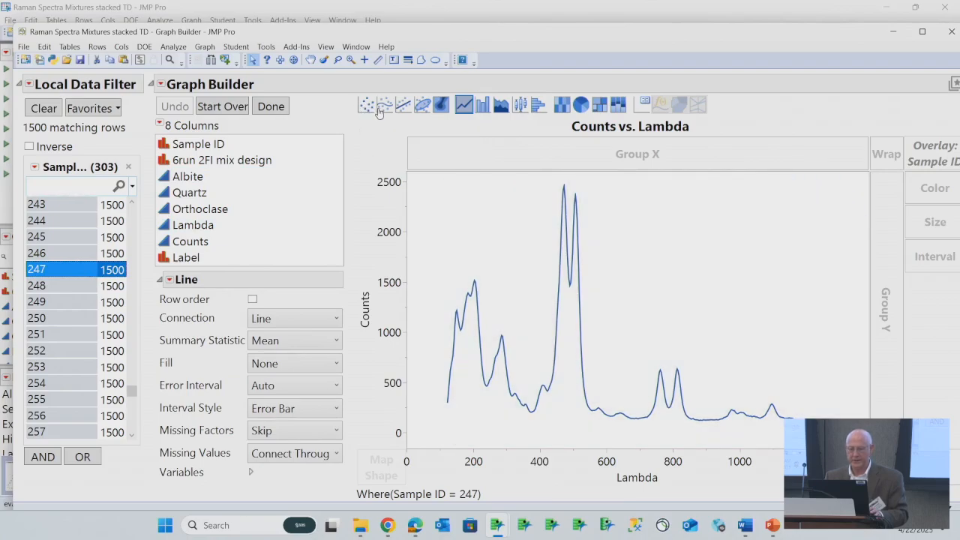
Show the sample 247 spectrum as points and paste the copied profiler frame contents over it
{"action": "left_click", "coordinate": [366, 106]}
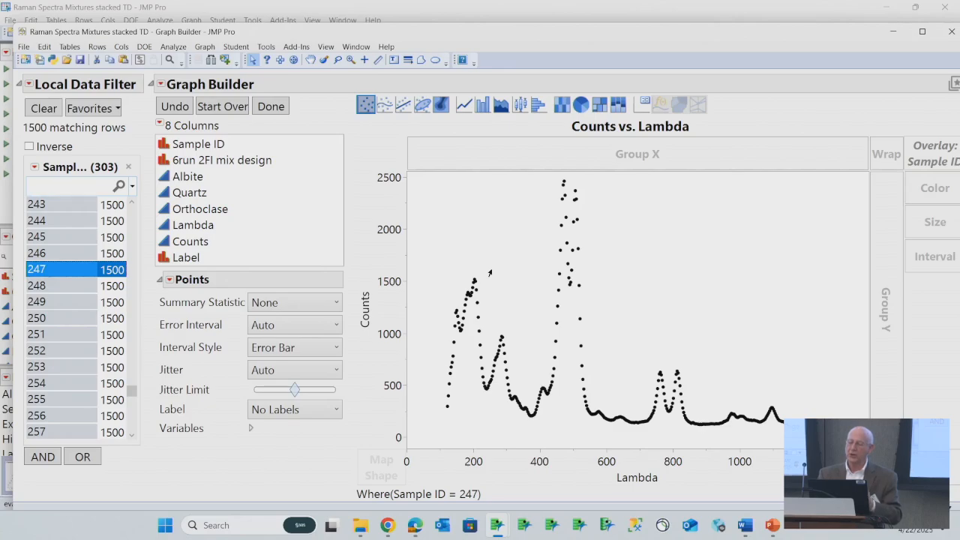
{"action": "right_click", "coordinate": [666, 234]}
{"action": "mouse_move", "coordinate": [740, 361]}
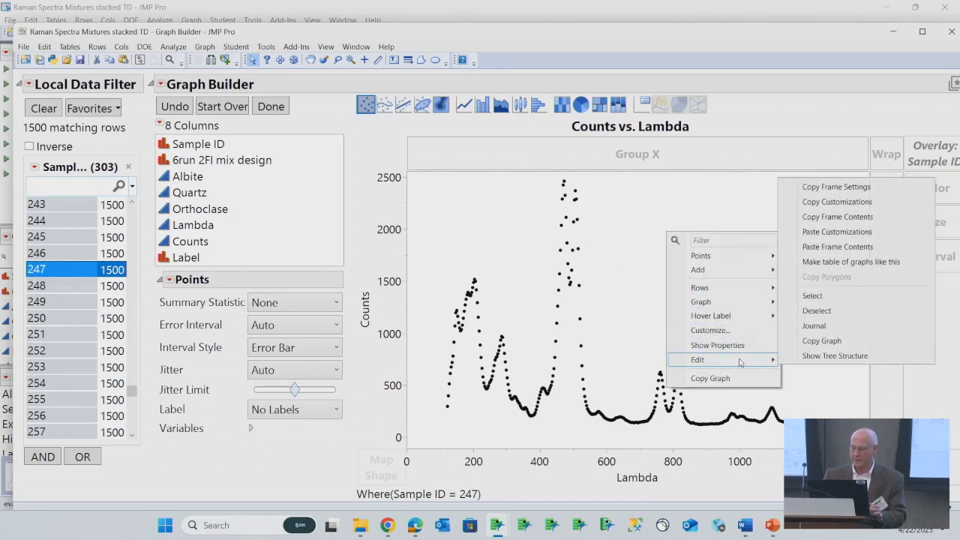
{"action": "left_click", "coordinate": [861, 251]}
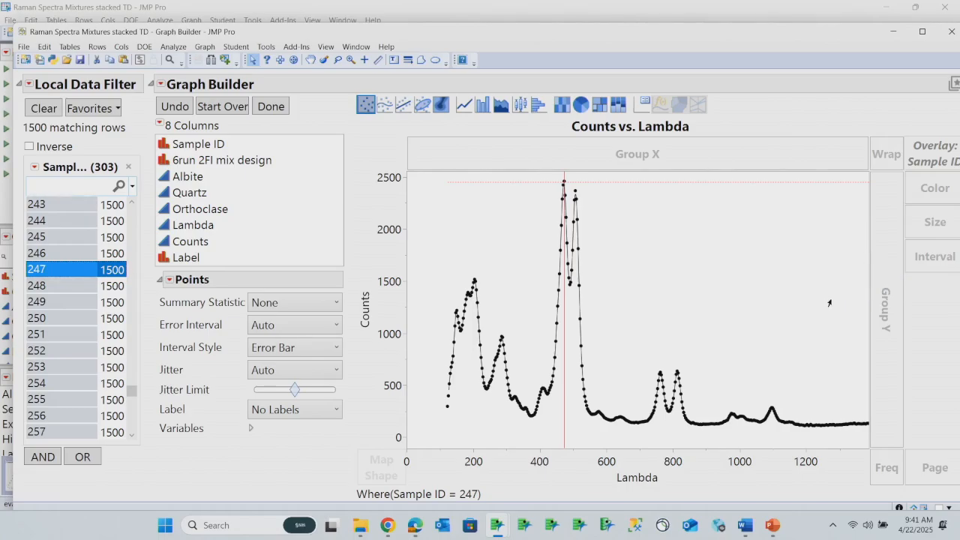
Minimize the Graph Builder and data table windows to return to the Functional Data Explorer report
{"action": "left_click", "coordinate": [901, 31]}
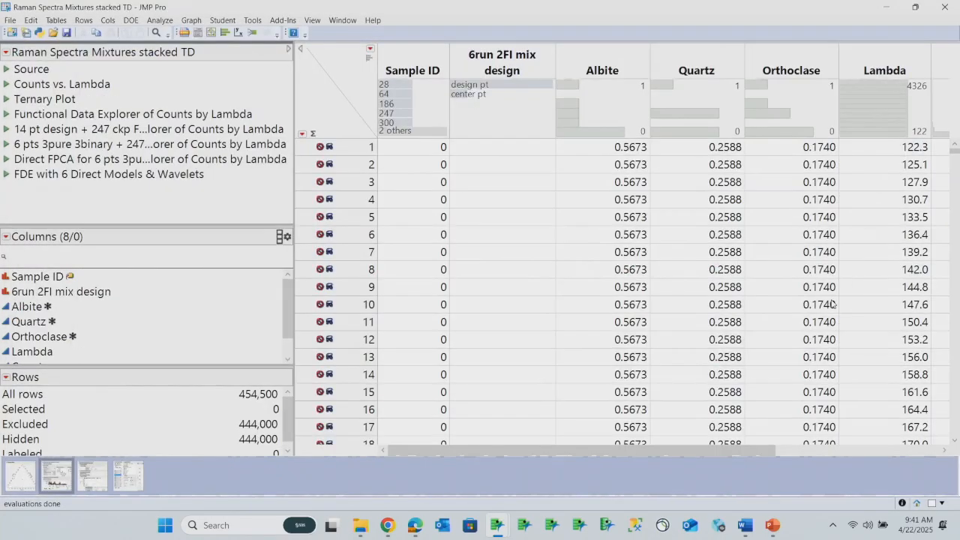
{"action": "left_click", "coordinate": [886, 9]}
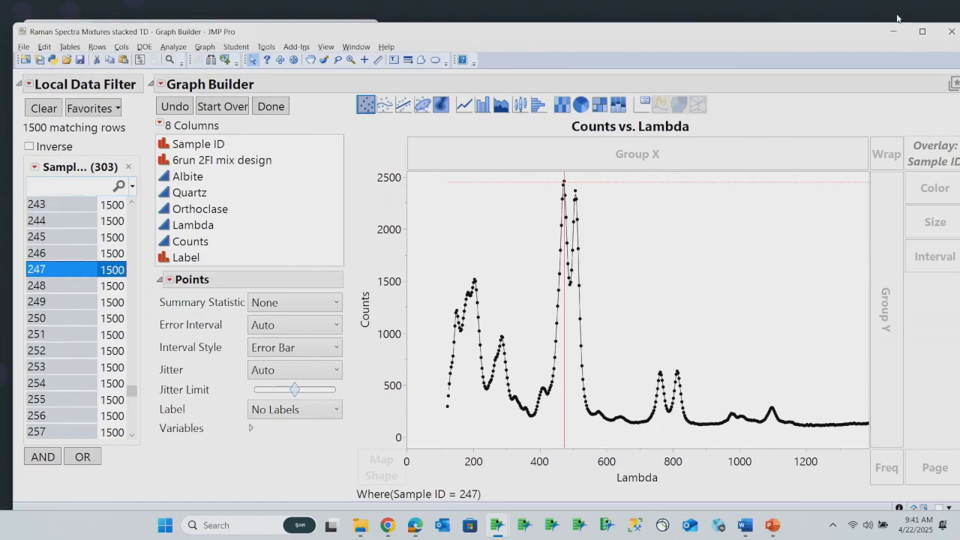
{"action": "left_click", "coordinate": [893, 32]}
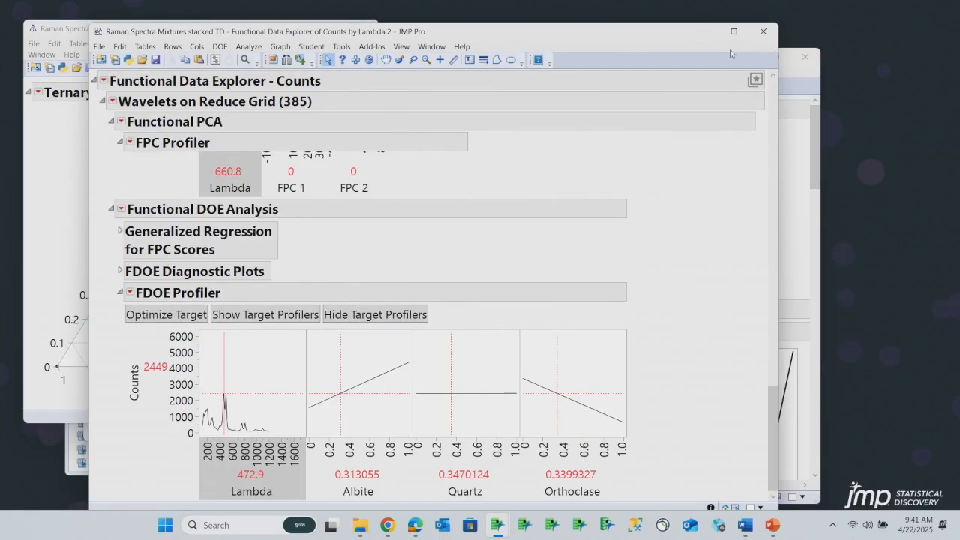
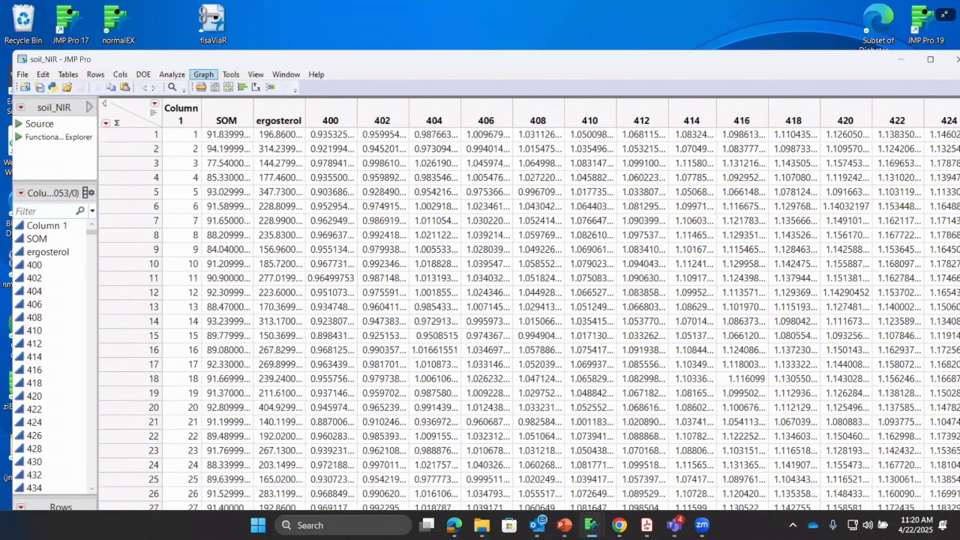
Launch the Functional Data Explorer on the soil_NIR table using the Rows as Functions data format
{"action": "left_click", "coordinate": [183, 78]}
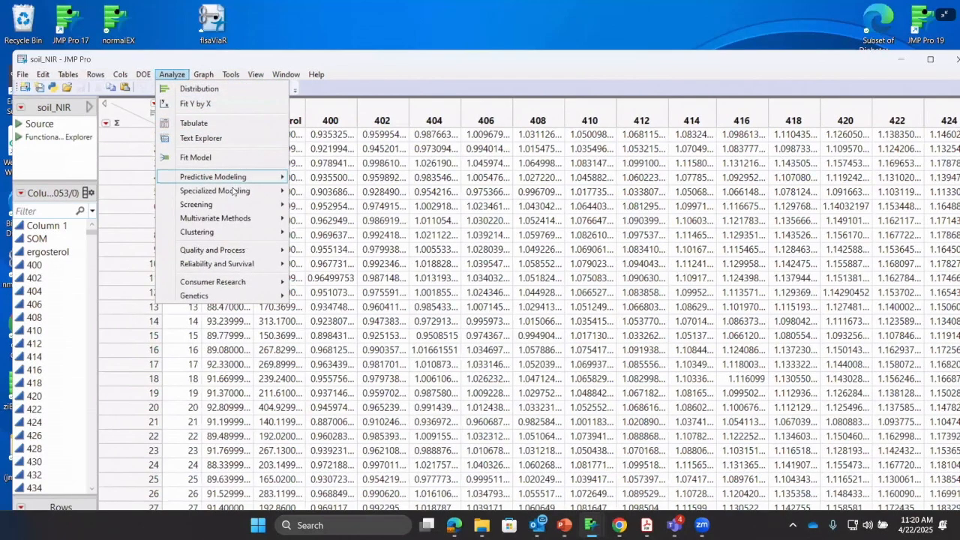
{"action": "mouse_move", "coordinate": [232, 191]}
{"action": "left_click", "coordinate": [348, 234]}
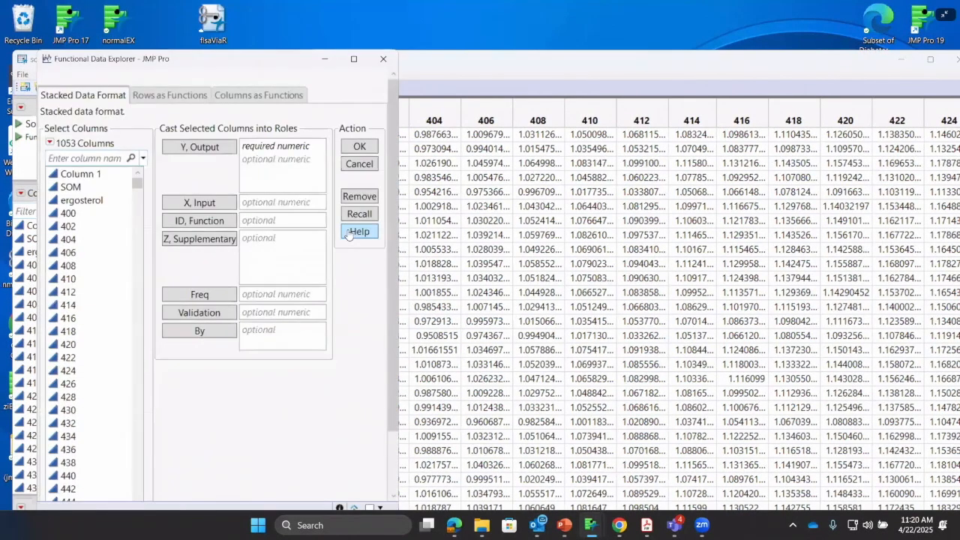
{"action": "left_click", "coordinate": [167, 96]}
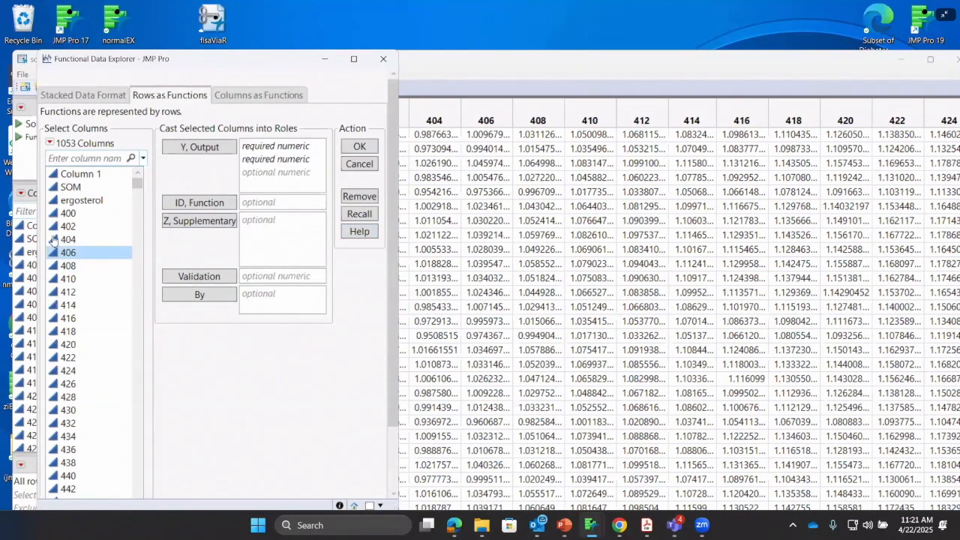
Assign the columns 400 through 2498 as Y, Output and run the analysis
{"action": "left_click", "coordinate": [126, 214]}
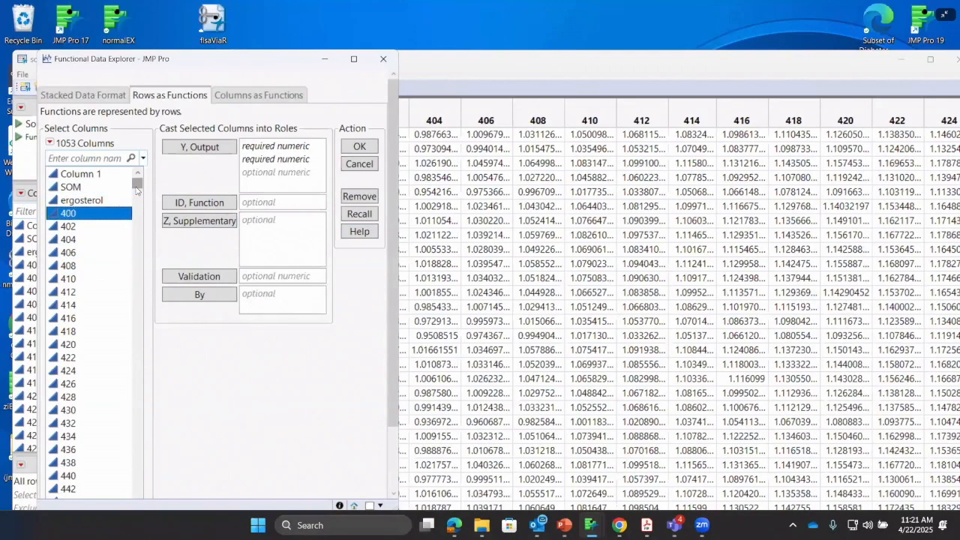
{"action": "left_click_drag", "start_coordinate": [137, 184], "coordinate": [138, 529]}
{"action": "scroll", "coordinate": [190, 368], "scroll_direction": "down", "scroll_amount": 2}
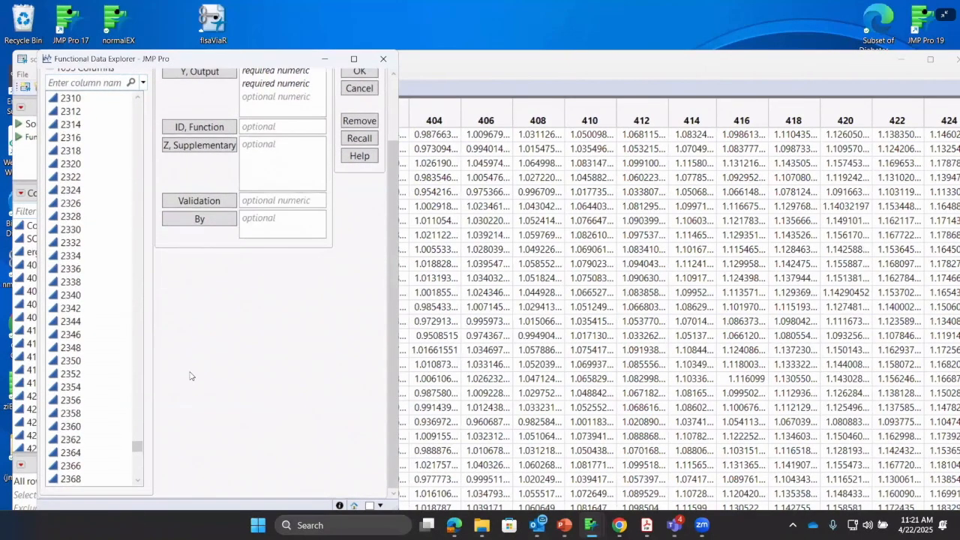
{"action": "scroll", "coordinate": [113, 455], "scroll_direction": "down", "scroll_amount": 1}
{"action": "left_click_drag", "start_coordinate": [138, 452], "coordinate": [137, 471]}
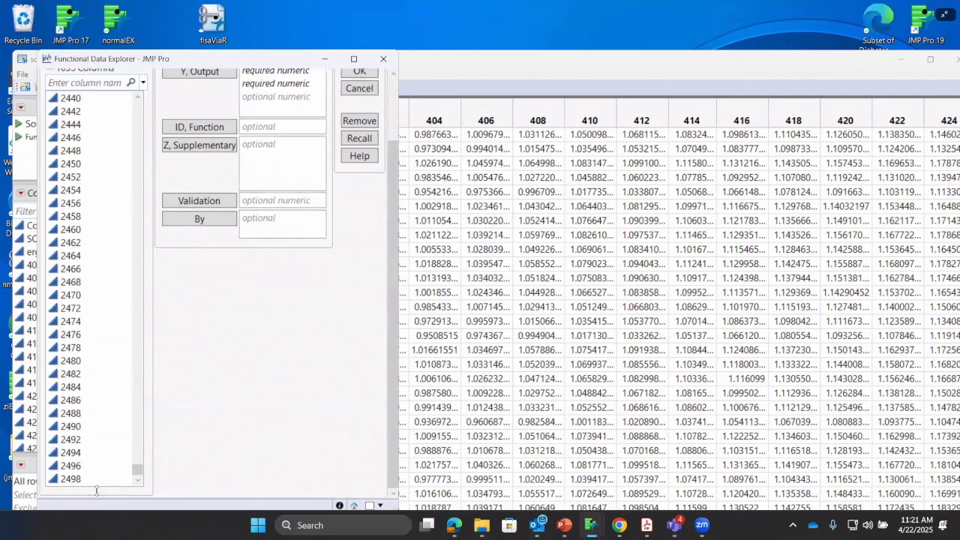
{"action": "left_click", "coordinate": [72, 479], "text": "shift"}
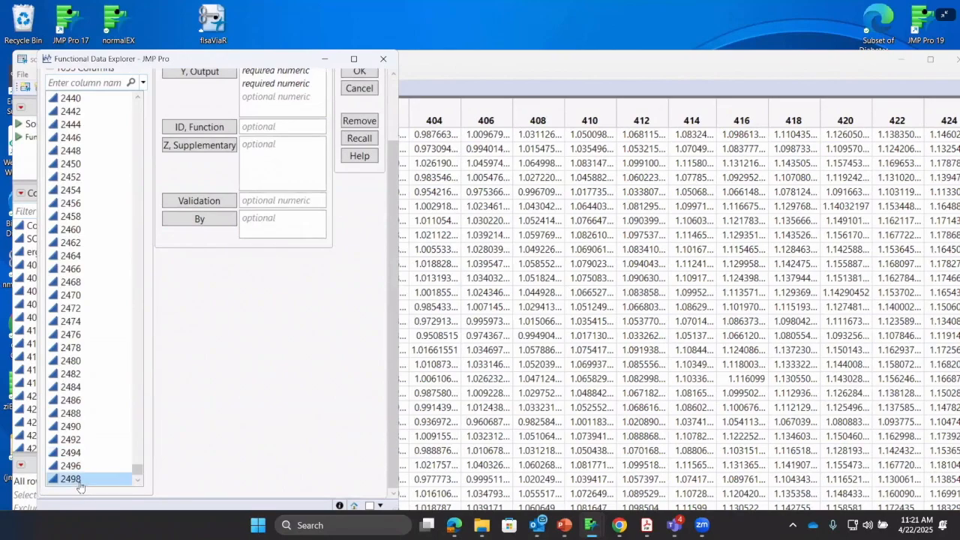
{"action": "left_click", "coordinate": [208, 75]}
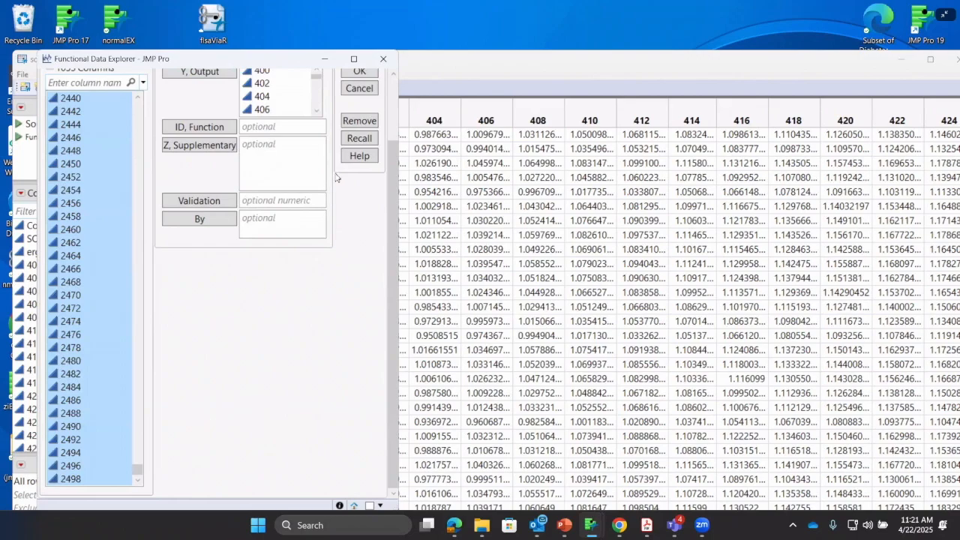
{"action": "left_click", "coordinate": [367, 177]}
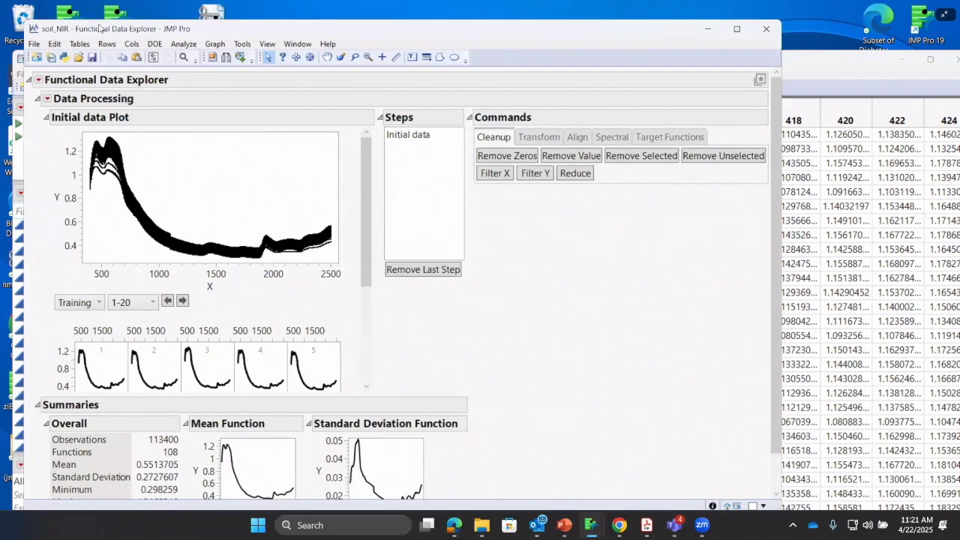
Magnify the initial data plot around the peaks at low X values and restore the full view
{"action": "left_click_drag", "start_coordinate": [99, 28], "coordinate": [117, 94]}
{"action": "left_click", "coordinate": [385, 123]}
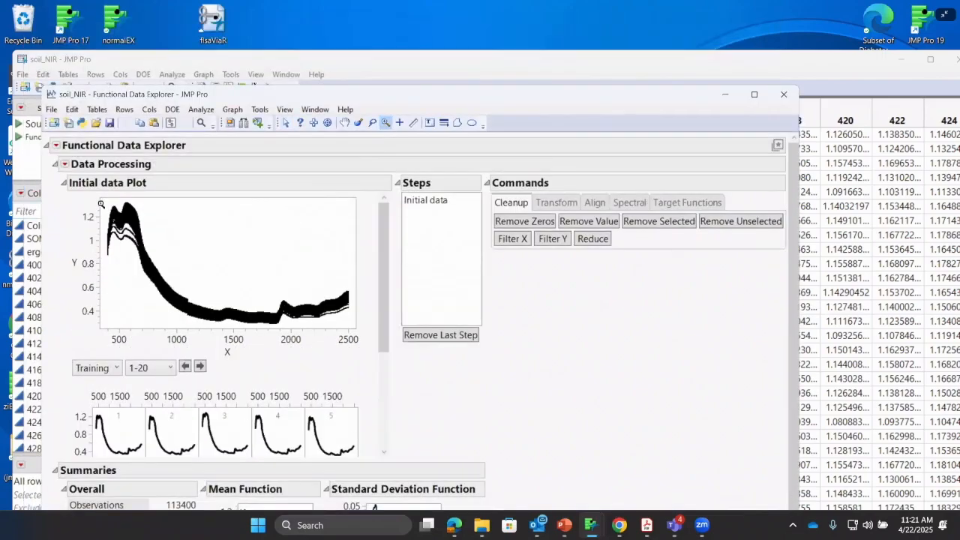
{"action": "left_click_drag", "start_coordinate": [110, 206], "coordinate": [158, 267]}
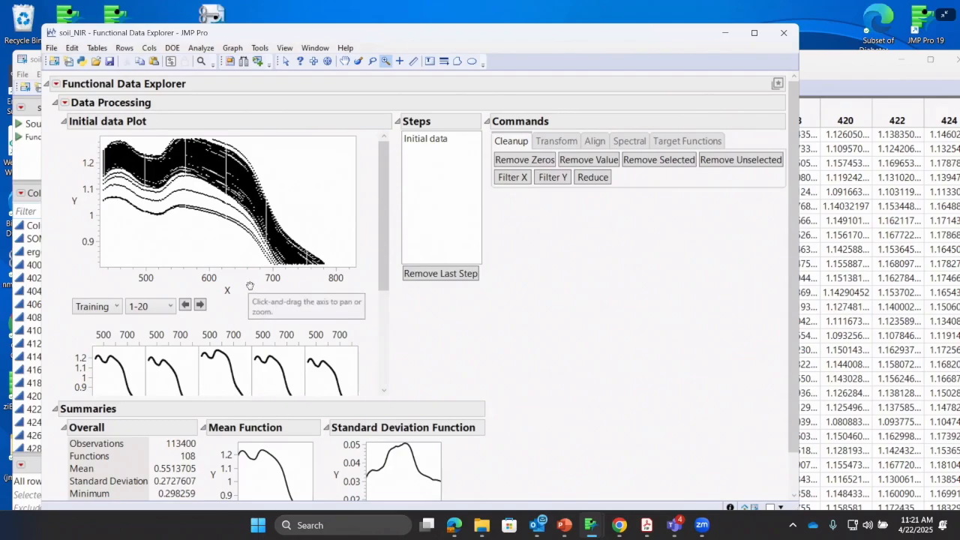
{"action": "double_click", "coordinate": [206, 247]}
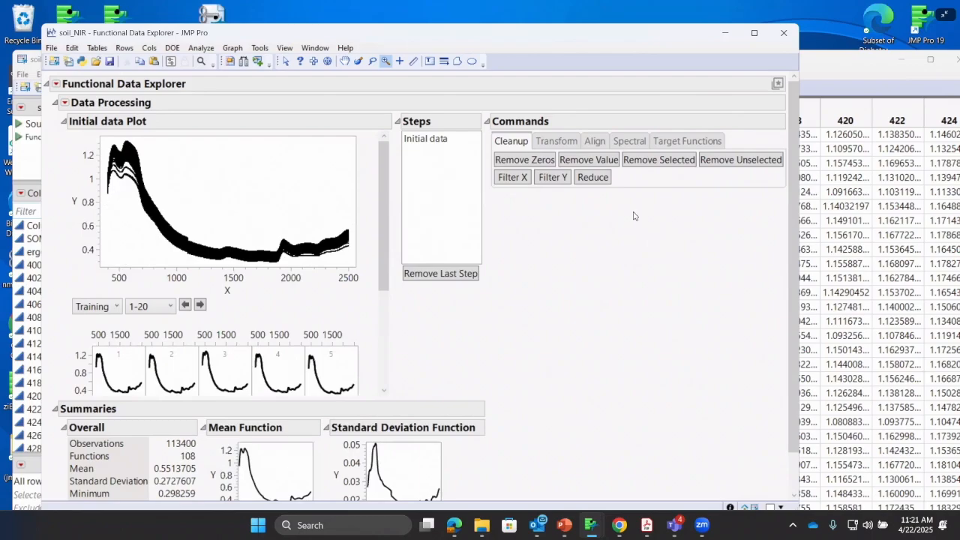
Apply the SNV spectral preprocessing to the data and compare the initial data plot with the SNV plot
{"action": "left_click", "coordinate": [630, 143]}
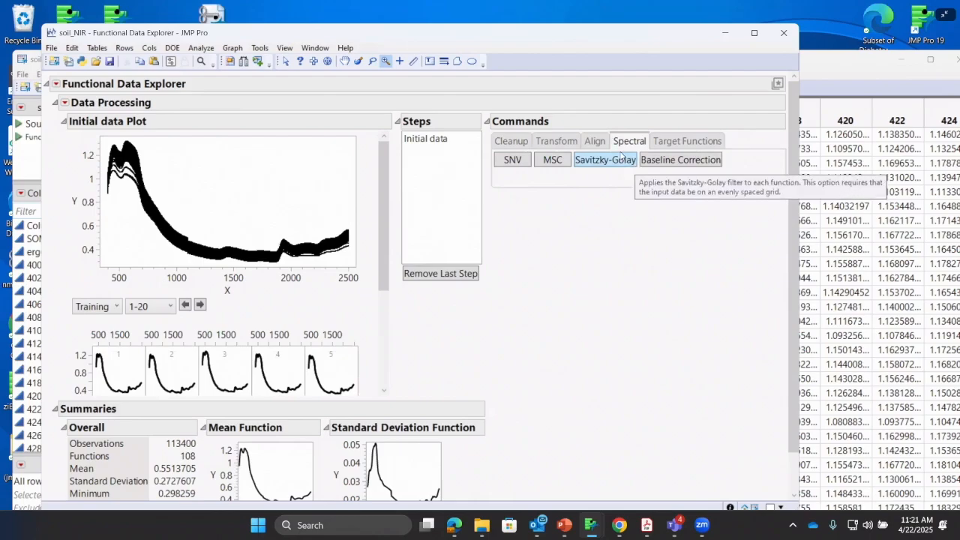
{"action": "left_click", "coordinate": [513, 160]}
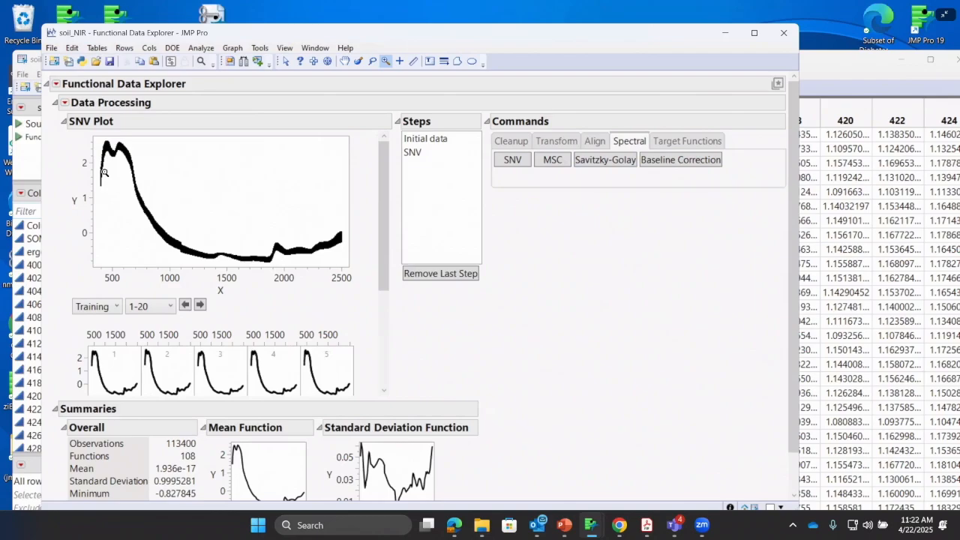
{"action": "left_click", "coordinate": [417, 141]}
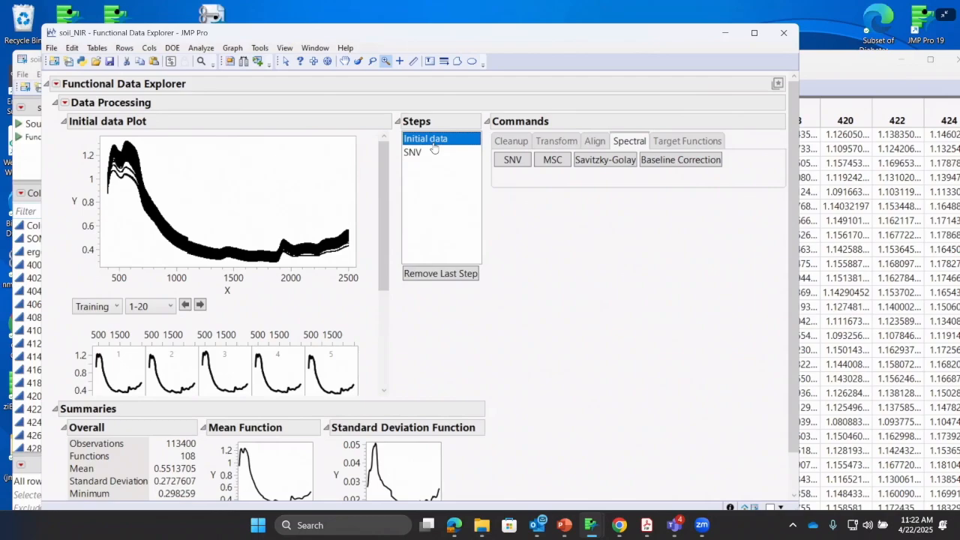
{"action": "left_click", "coordinate": [431, 152]}
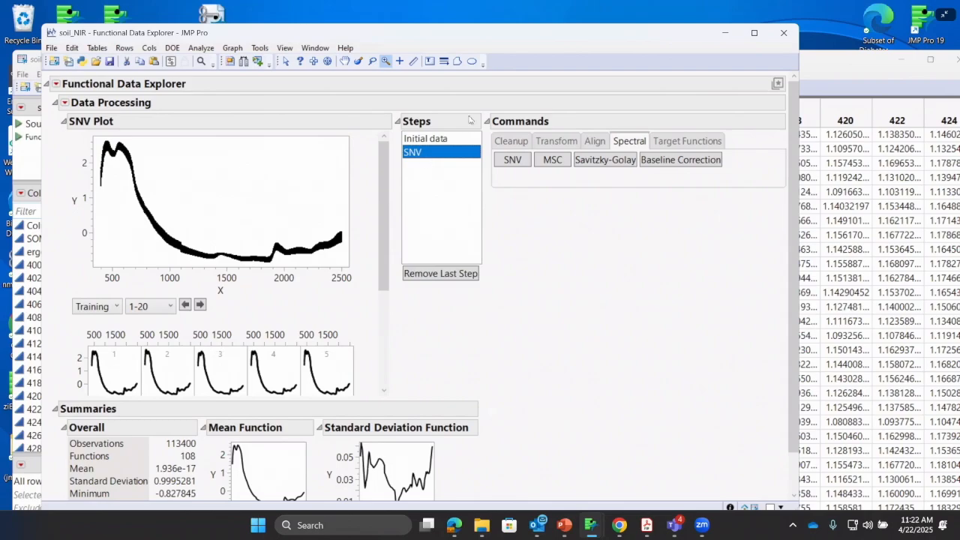
Close the soil_NIR report and data table and bring up the SG example table
{"action": "left_click", "coordinate": [795, 30]}
{"action": "left_click_drag", "start_coordinate": [667, 62], "coordinate": [717, 138]}
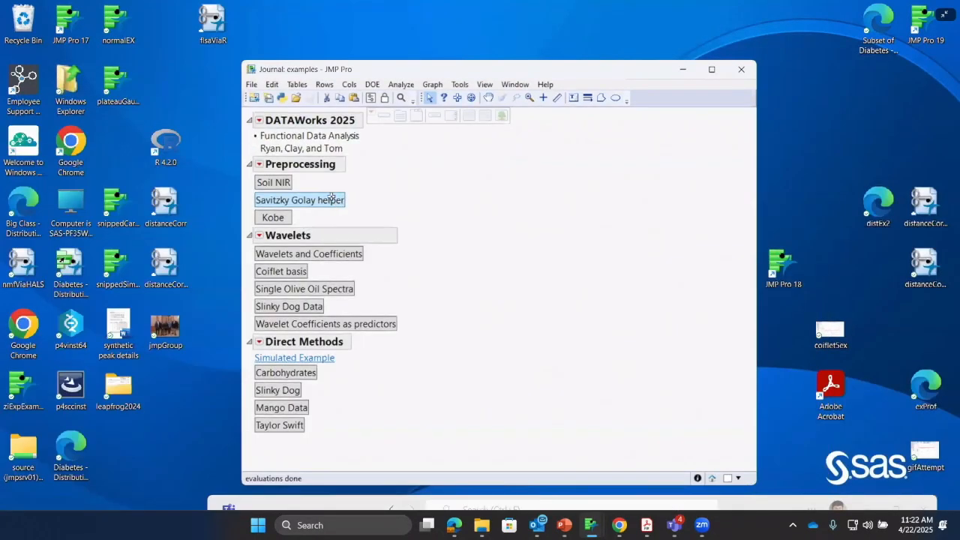
{"action": "left_click", "coordinate": [331, 199]}
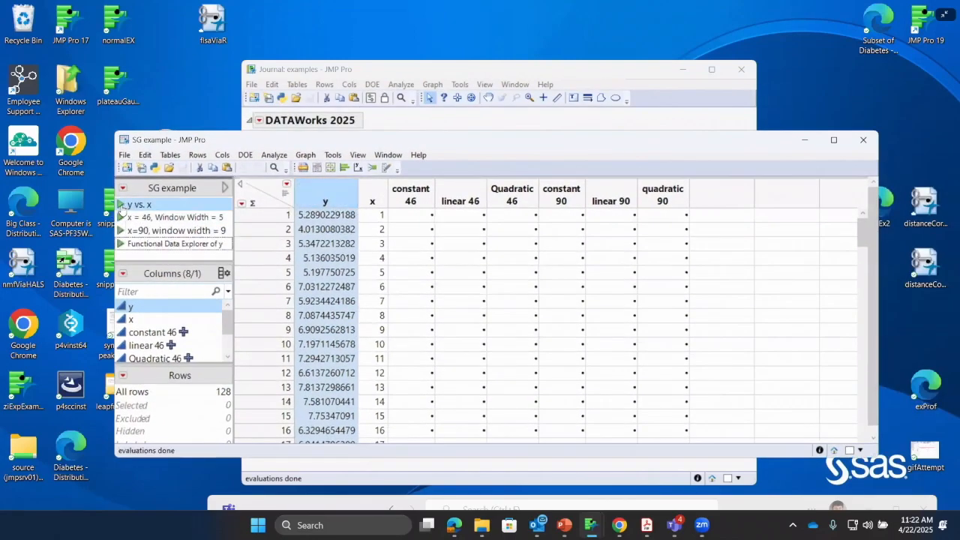
Run the saved y vs. x graph and select the points of the tall peak around x = 46
{"action": "left_click", "coordinate": [131, 207]}
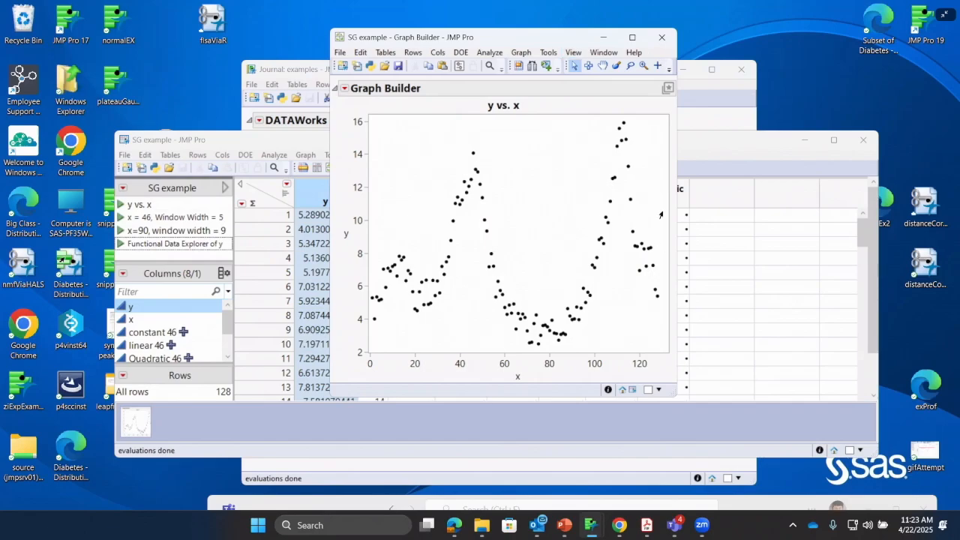
{"action": "left_click_drag", "start_coordinate": [481, 37], "coordinate": [505, 107]}
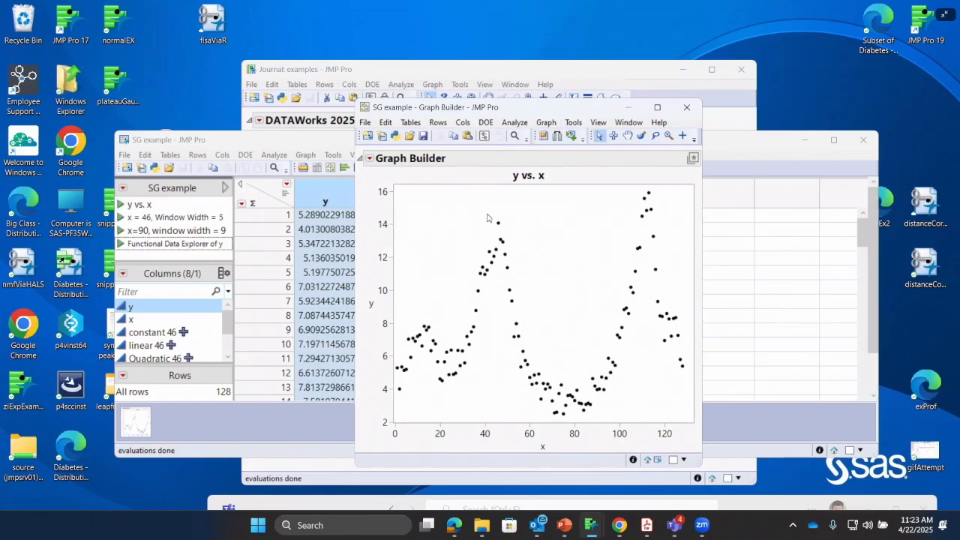
{"action": "left_click_drag", "start_coordinate": [478, 210], "coordinate": [522, 425]}
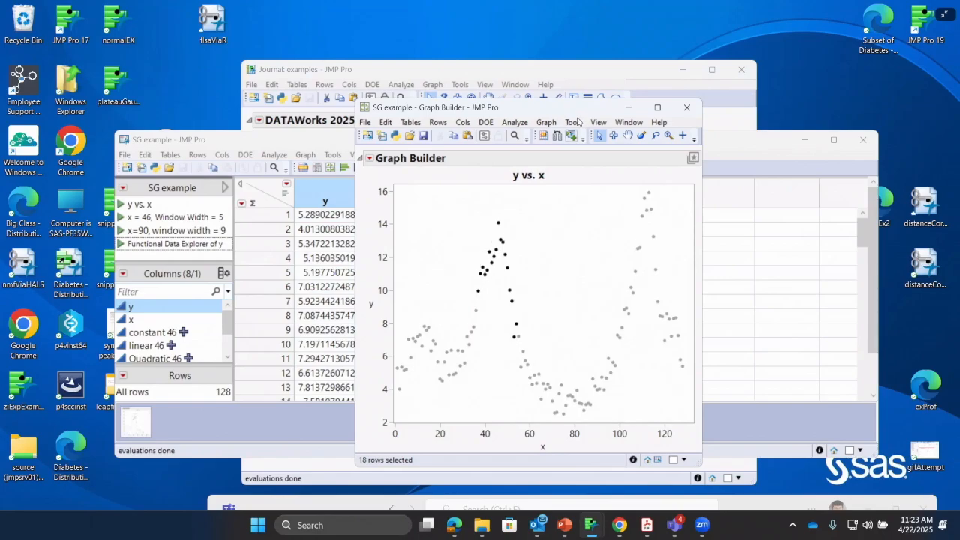
Select the point at x = 113 in the graph and locate its row in the SG example data table
{"action": "left_click_drag", "start_coordinate": [575, 113], "coordinate": [511, 118]}
{"action": "left_click", "coordinate": [585, 200]}
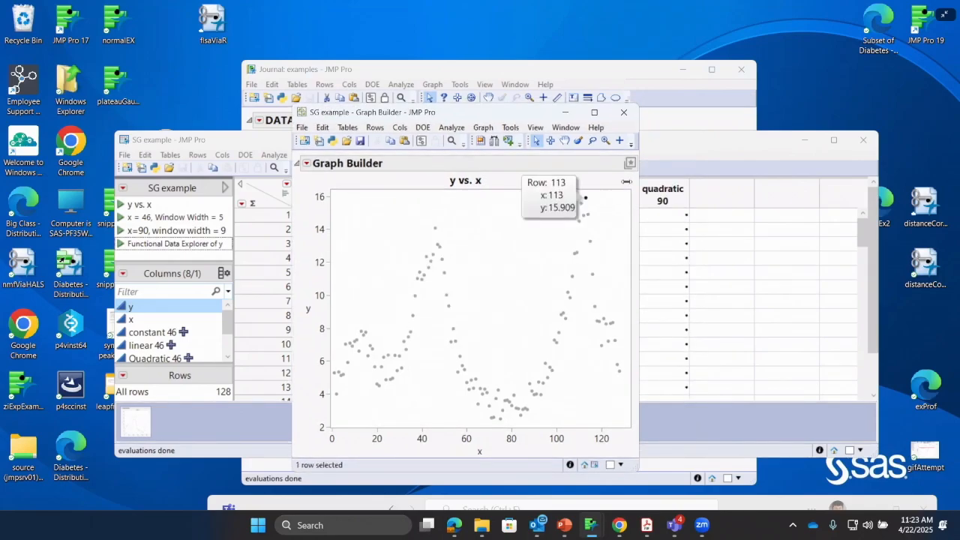
{"action": "left_click", "coordinate": [670, 142]}
{"action": "scroll", "coordinate": [450, 289], "scroll_direction": "down", "scroll_amount": 19}
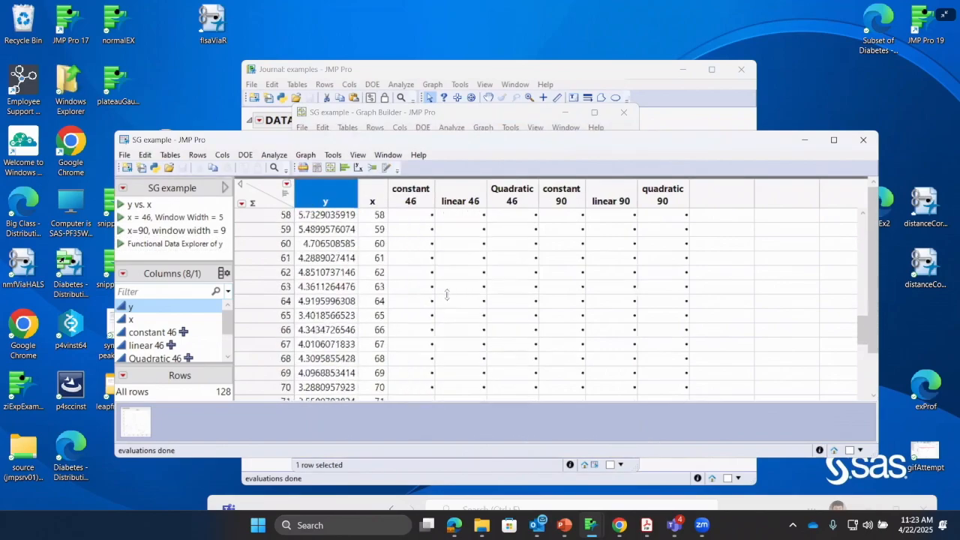
{"action": "scroll", "coordinate": [446, 294], "scroll_direction": "down", "scroll_amount": 19}
{"action": "scroll", "coordinate": [447, 294], "scroll_direction": "up", "scroll_amount": 1}
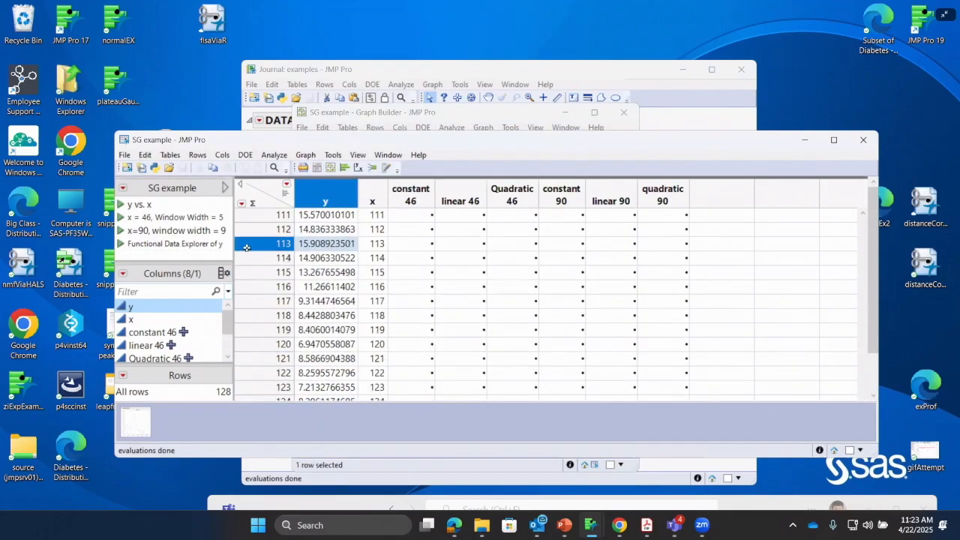
Extend the row selection from row 113 through the five following rows, up to row 118
{"action": "left_click", "coordinate": [246, 249]}
{"action": "left_click", "coordinate": [263, 260], "text": "shift"}
{"action": "left_click", "coordinate": [259, 272], "text": "shift"}
{"action": "left_click", "coordinate": [257, 287], "text": "shift"}
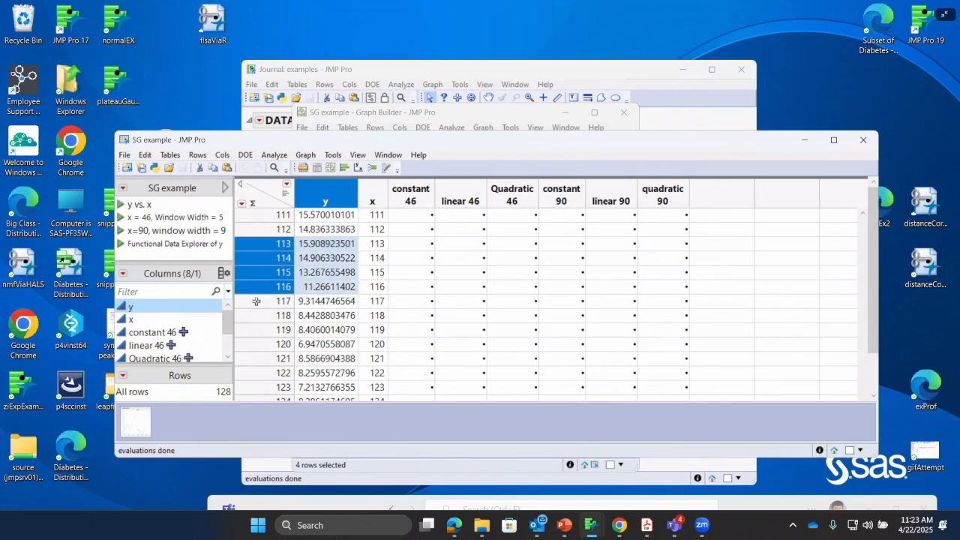
{"action": "left_click", "coordinate": [256, 301], "text": "shift"}
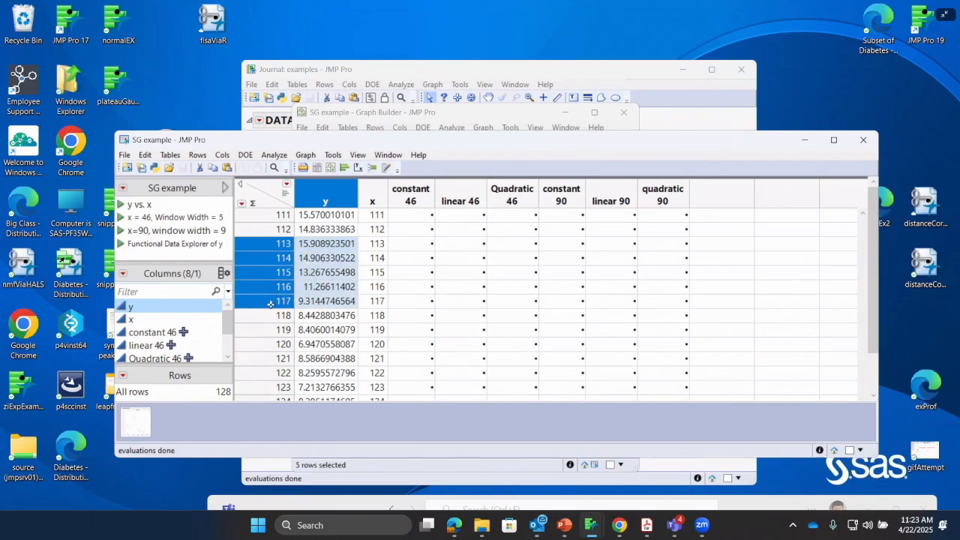
{"action": "left_click", "coordinate": [267, 317], "text": "shift"}
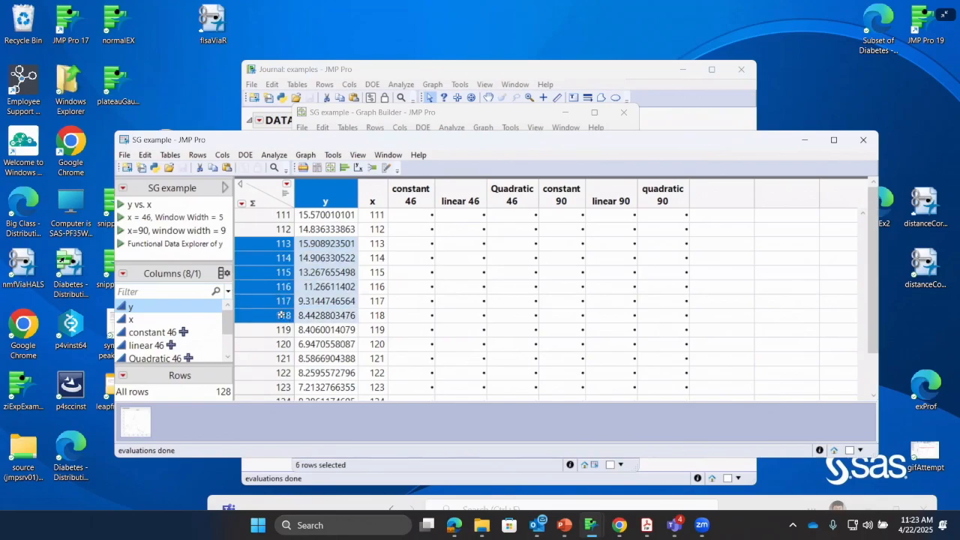
{"action": "scroll", "coordinate": [282, 321], "scroll_direction": "up", "scroll_amount": 3}
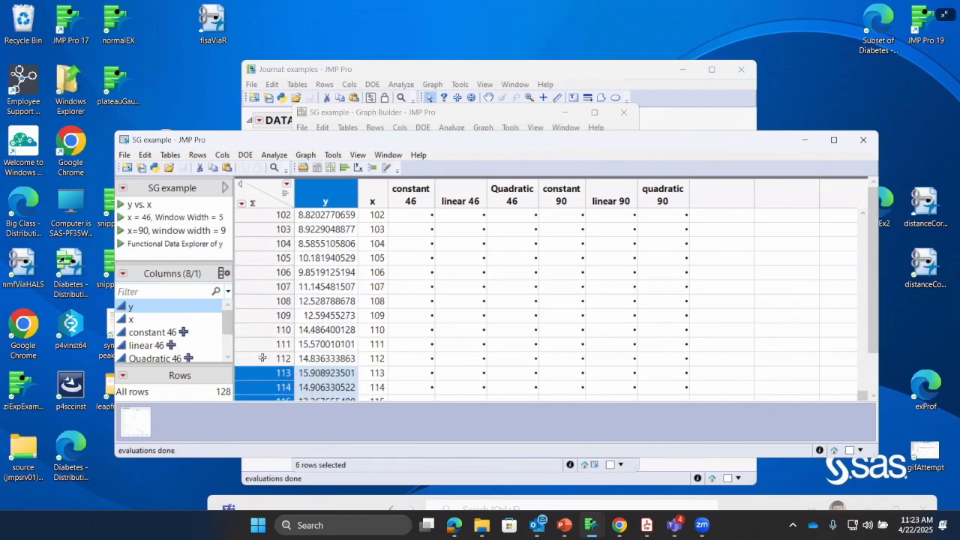
Add the five preceding rows, 108 to 112, to the selection
{"action": "left_click", "coordinate": [263, 357], "text": "shift"}
{"action": "left_click", "coordinate": [263, 345], "text": "shift"}
{"action": "left_click", "coordinate": [261, 330], "text": "shift"}
{"action": "left_click", "coordinate": [261, 316], "text": "shift"}
{"action": "left_click", "coordinate": [261, 303], "text": "shift"}
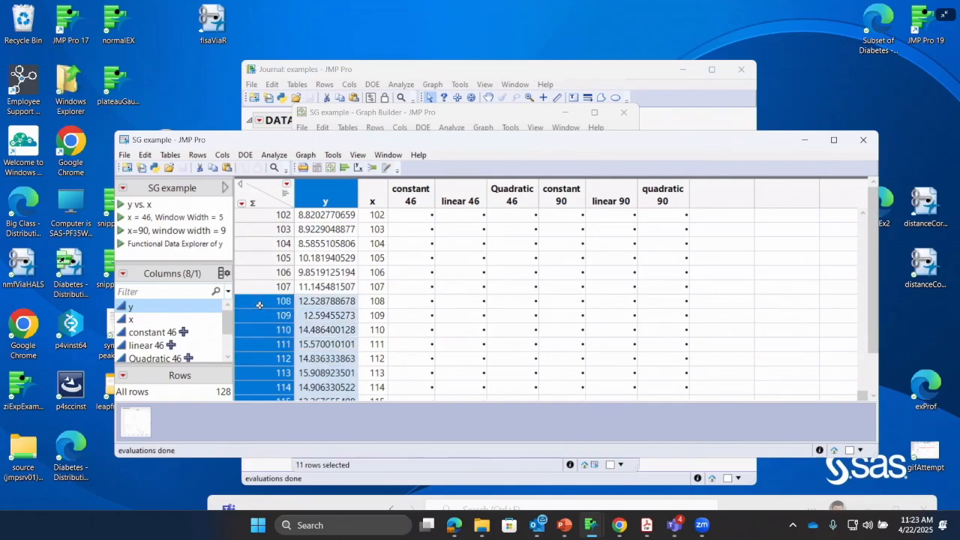
{"action": "scroll", "coordinate": [321, 308], "scroll_direction": "down", "scroll_amount": 2}
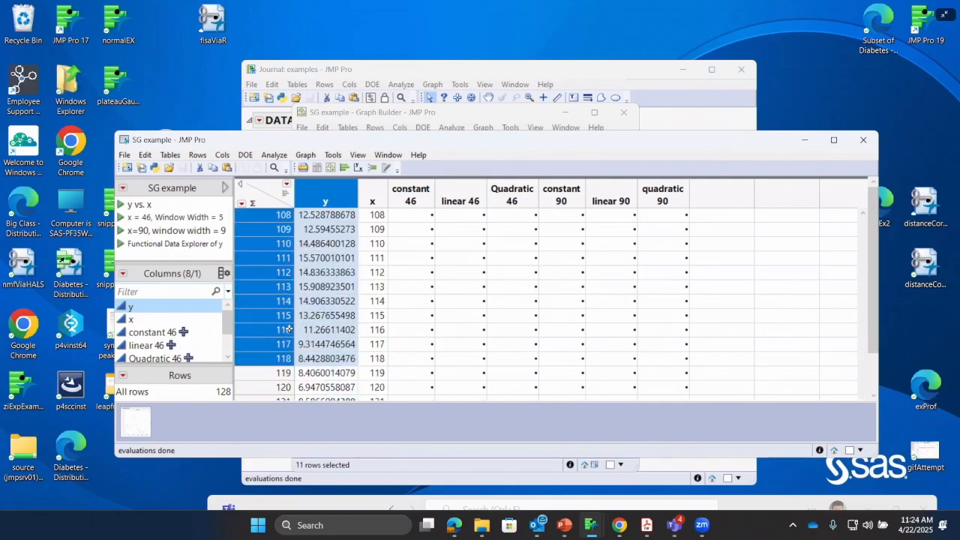
{"action": "scroll", "coordinate": [280, 339], "scroll_direction": "up", "scroll_amount": 1}
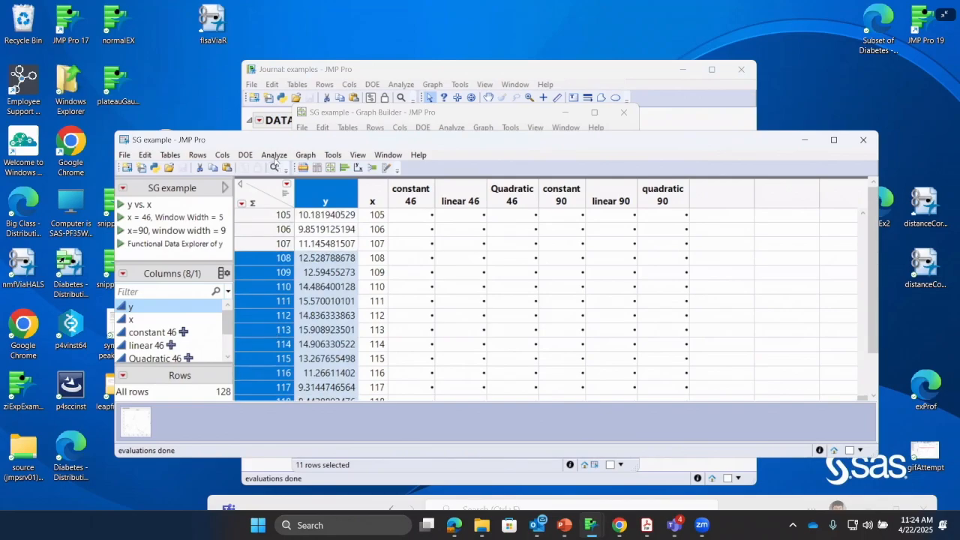
Create a subset table from the selected rows with all columns and select its center row, x = 113
{"action": "left_click", "coordinate": [169, 155]}
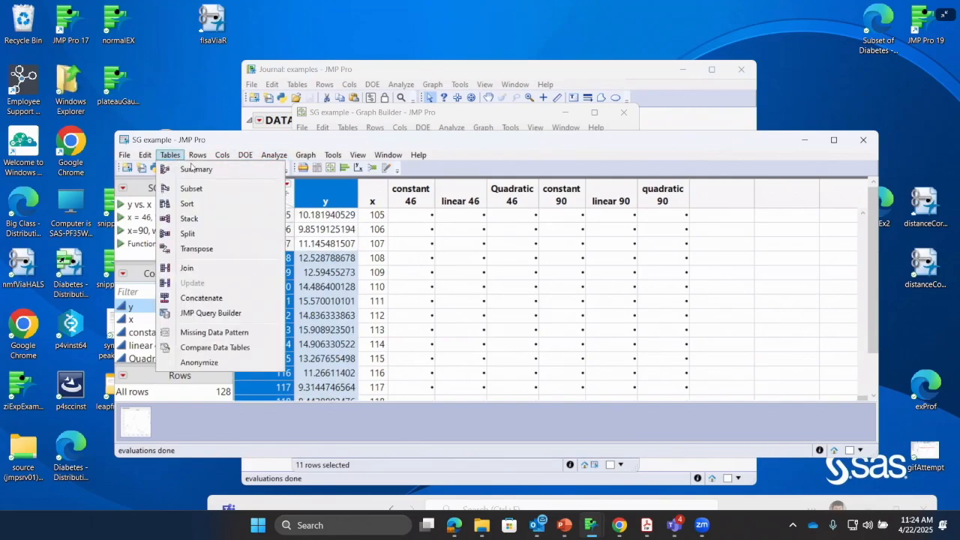
{"action": "left_click", "coordinate": [191, 188]}
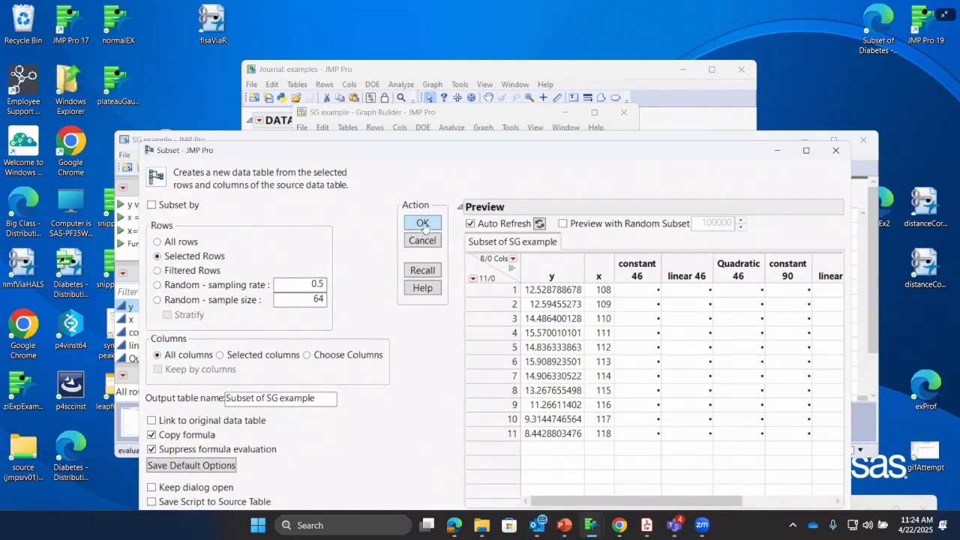
{"action": "left_click", "coordinate": [422, 222]}
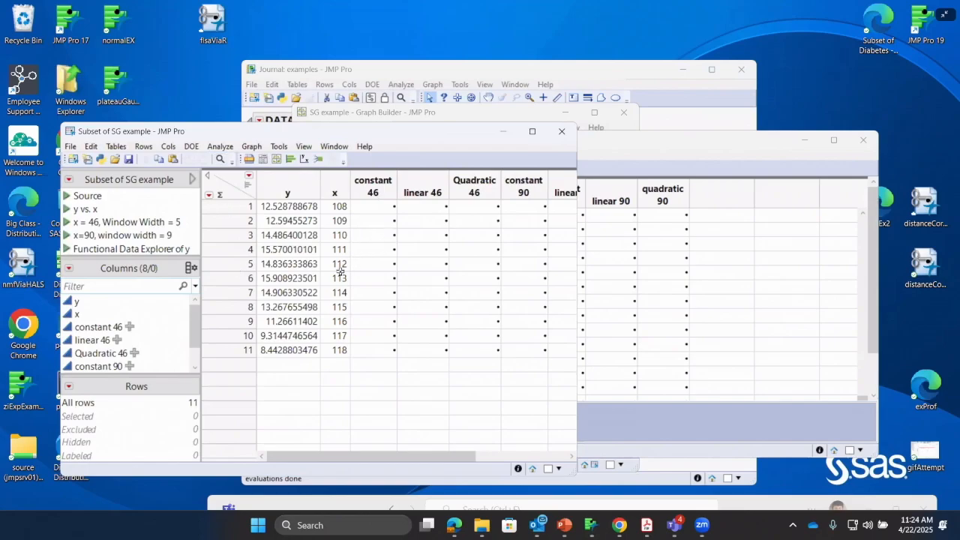
{"action": "left_click", "coordinate": [231, 278]}
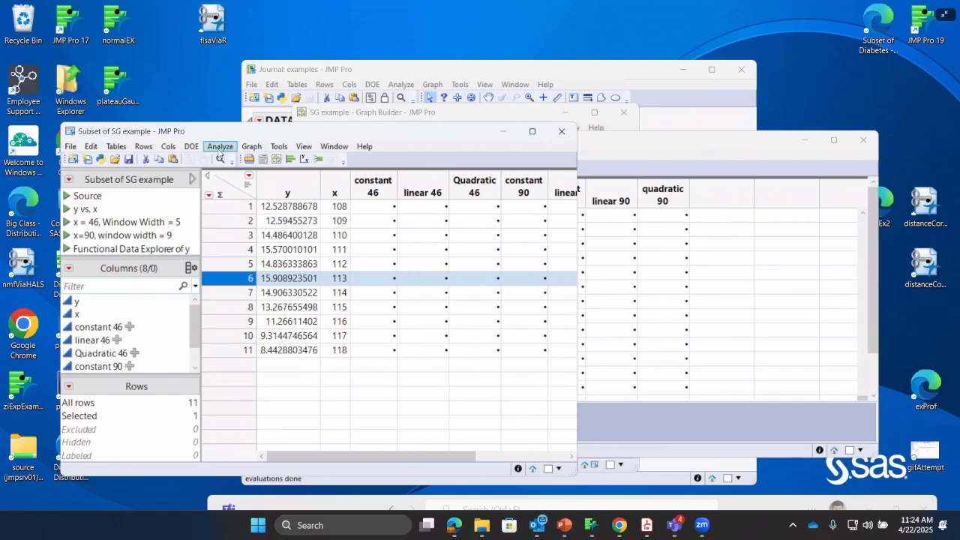
Create a Fit Y by X report of the subset table with y as the response and x as the factor
{"action": "left_click", "coordinate": [221, 147]}
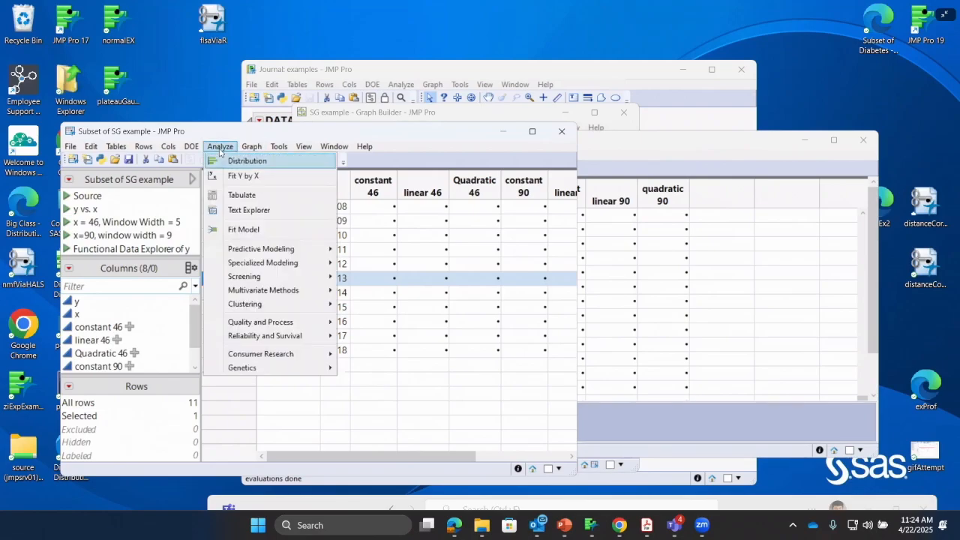
{"action": "left_click", "coordinate": [250, 177]}
{"action": "left_click", "coordinate": [166, 219]}
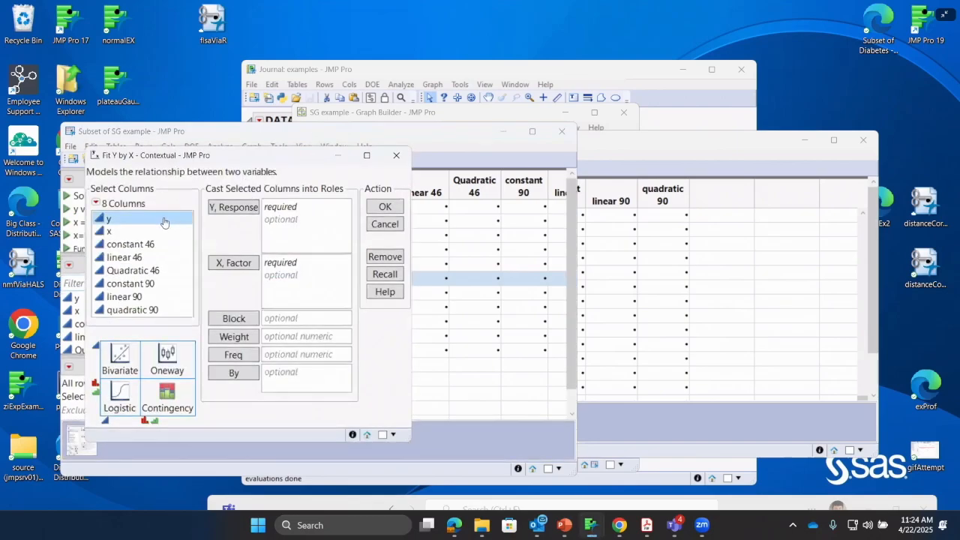
{"action": "left_click", "coordinate": [220, 210]}
{"action": "left_click", "coordinate": [155, 232]}
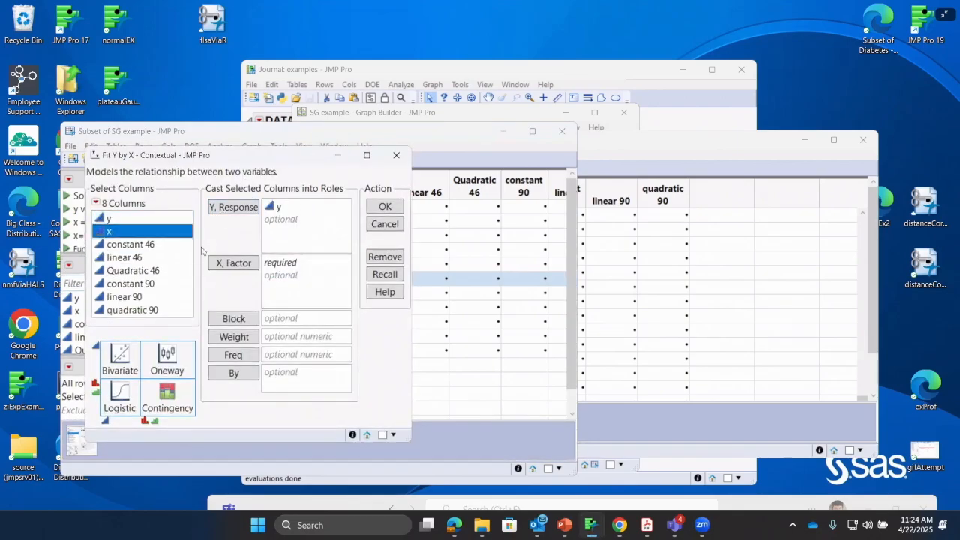
{"action": "left_click", "coordinate": [233, 264]}
{"action": "left_click", "coordinate": [372, 210]}
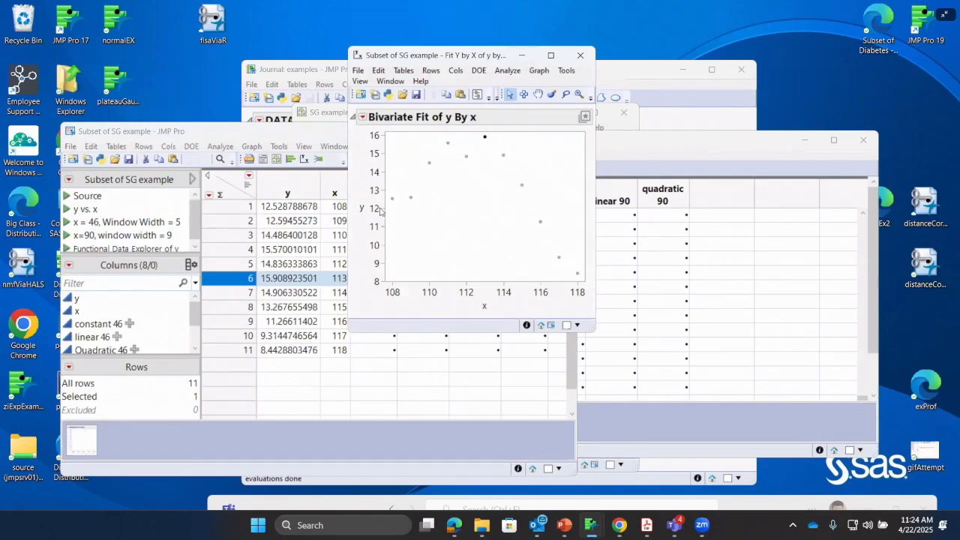
Add a mean fit, a linear fit and a quadratic polynomial fit to the bivariate plot of y by x
{"action": "left_click_drag", "start_coordinate": [398, 55], "coordinate": [309, 148]}
{"action": "left_click", "coordinate": [274, 210]}
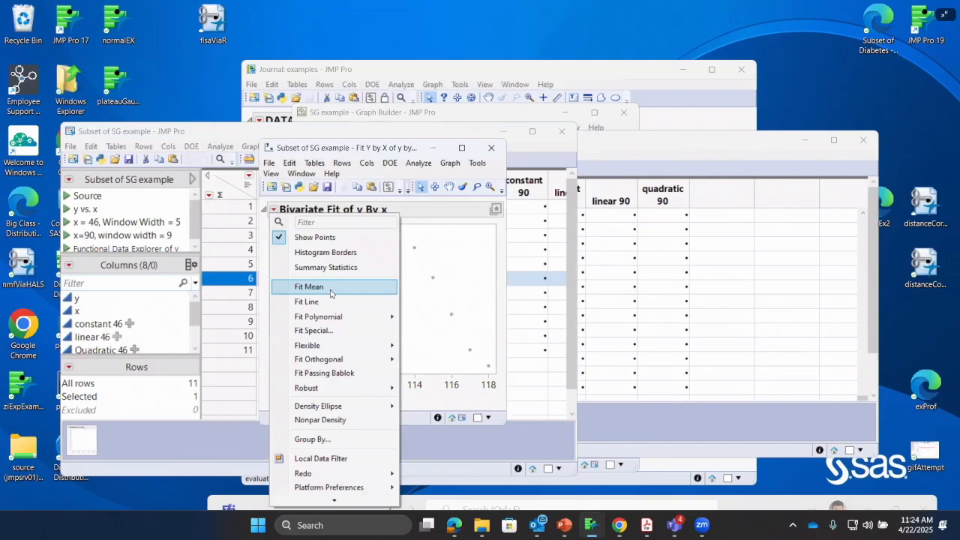
{"action": "left_click", "coordinate": [330, 289]}
{"action": "left_click", "coordinate": [274, 210]}
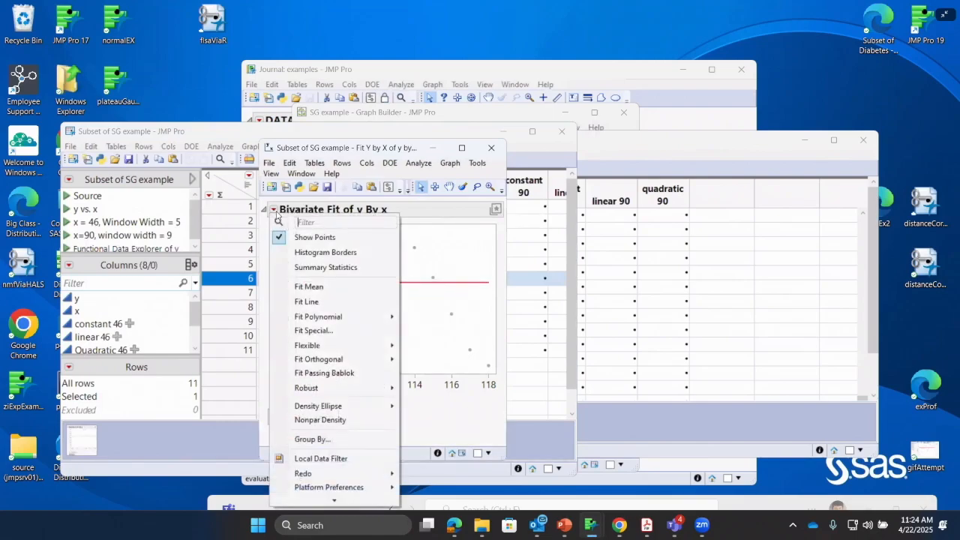
{"action": "left_click", "coordinate": [321, 303]}
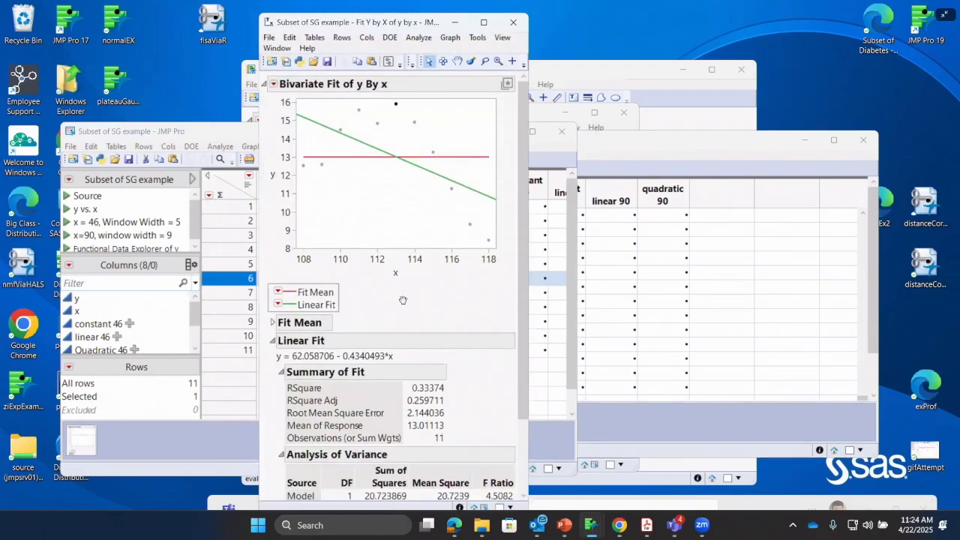
{"action": "left_click", "coordinate": [274, 83]}
{"action": "mouse_move", "coordinate": [352, 192]}
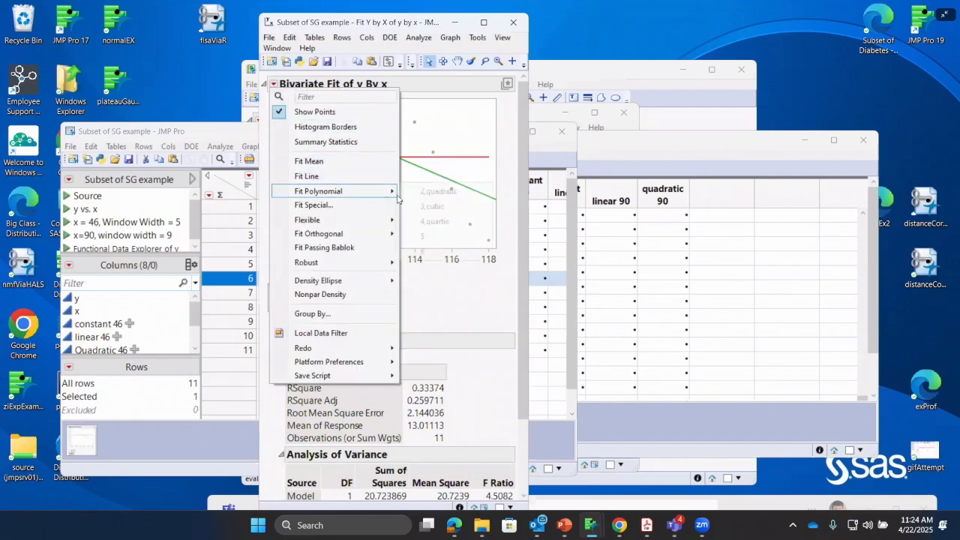
{"action": "left_click", "coordinate": [437, 201]}
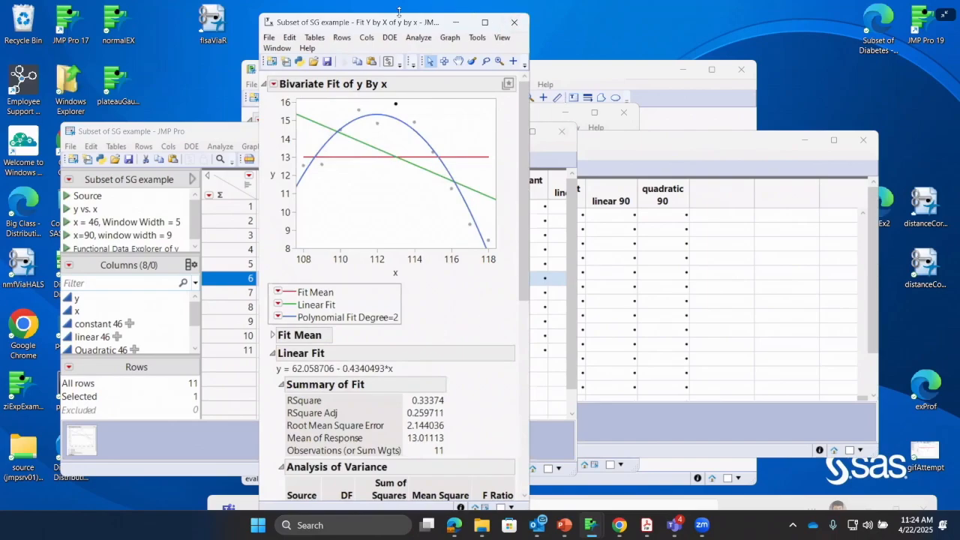
Move the fit report beside the subset table and use the crosshairs to read the mean and linear fits near x = 113
{"action": "left_click_drag", "start_coordinate": [400, 22], "coordinate": [639, 46]}
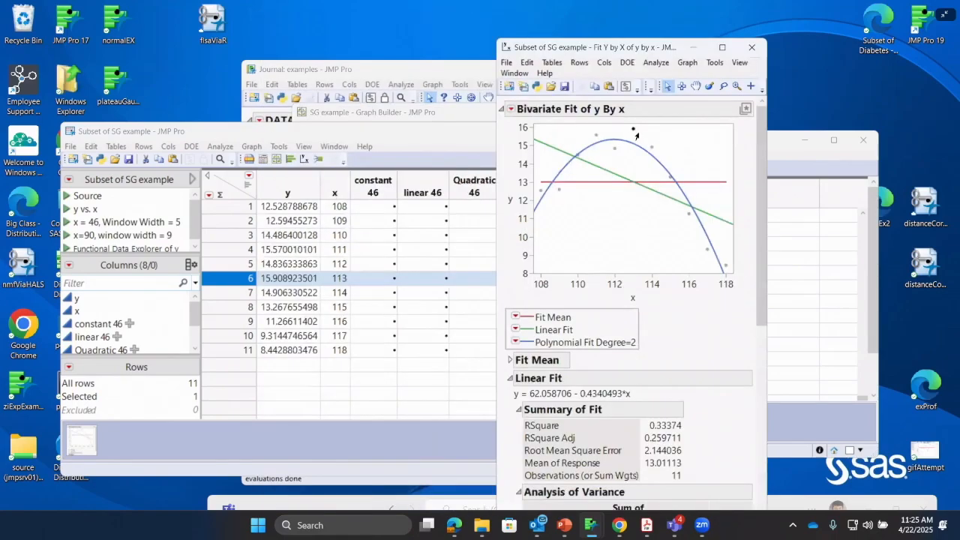
{"action": "mouse_move", "coordinate": [632, 133]}
{"action": "left_click", "coordinate": [750, 85]}
{"action": "left_click_drag", "start_coordinate": [634, 133], "coordinate": [636, 183]}
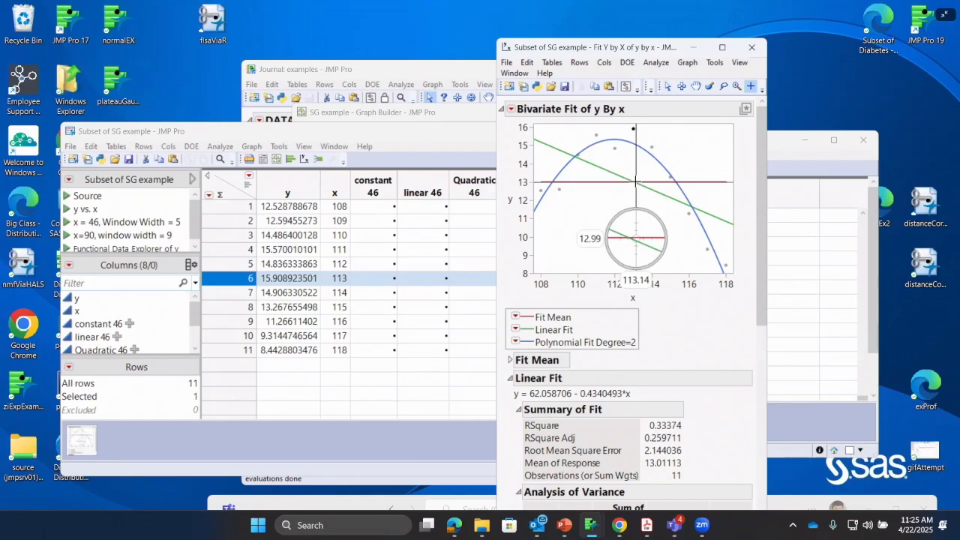
{"action": "left_click_drag", "start_coordinate": [636, 181], "coordinate": [636, 182]}
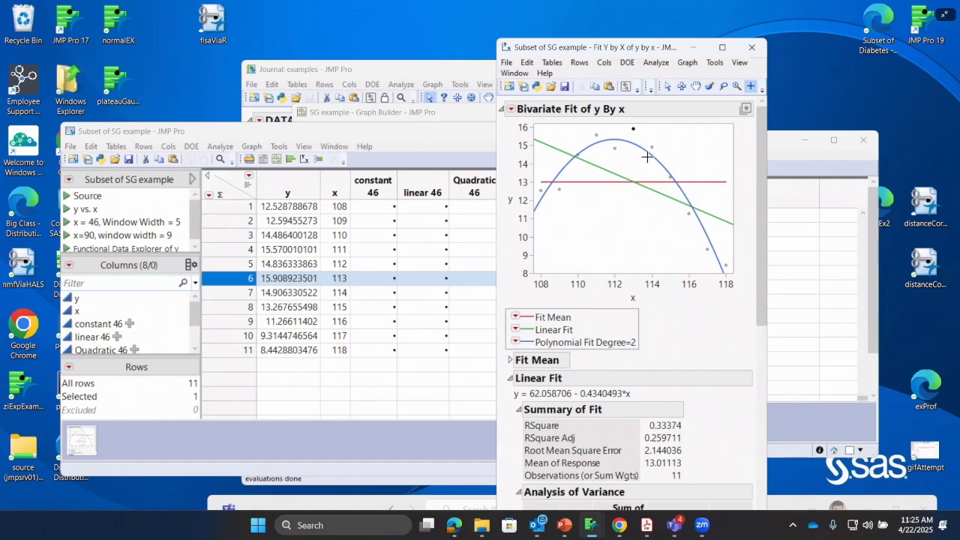
Close the bivariate fit report and the subset table, returning to the SG example data table
{"action": "left_click", "coordinate": [762, 47]}
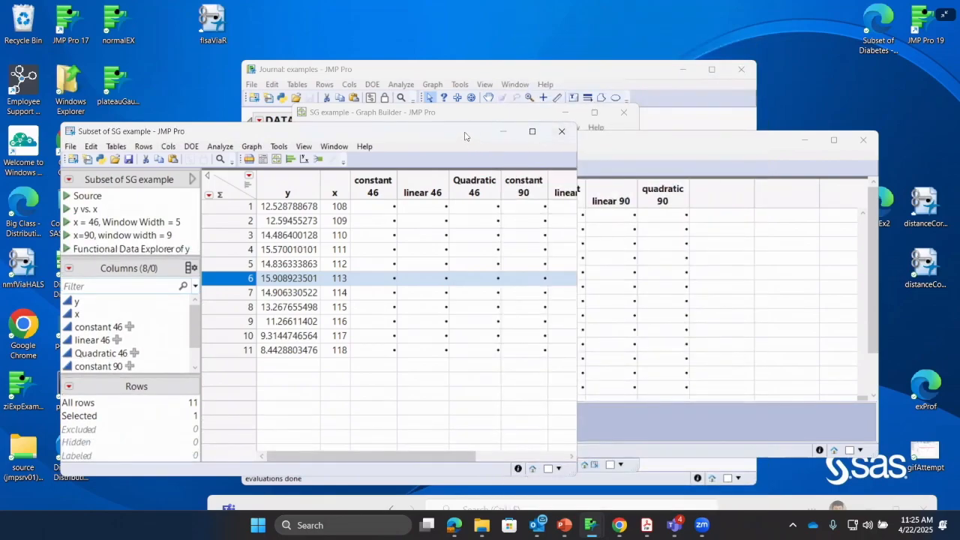
{"action": "left_click_drag", "start_coordinate": [465, 134], "coordinate": [444, 152]}
{"action": "left_click", "coordinate": [540, 150]}
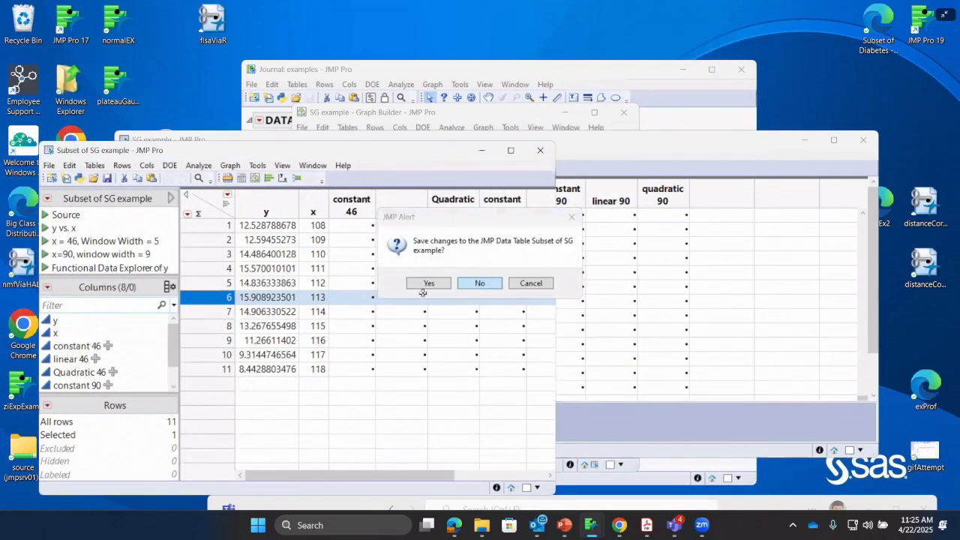
{"action": "left_click", "coordinate": [426, 285]}
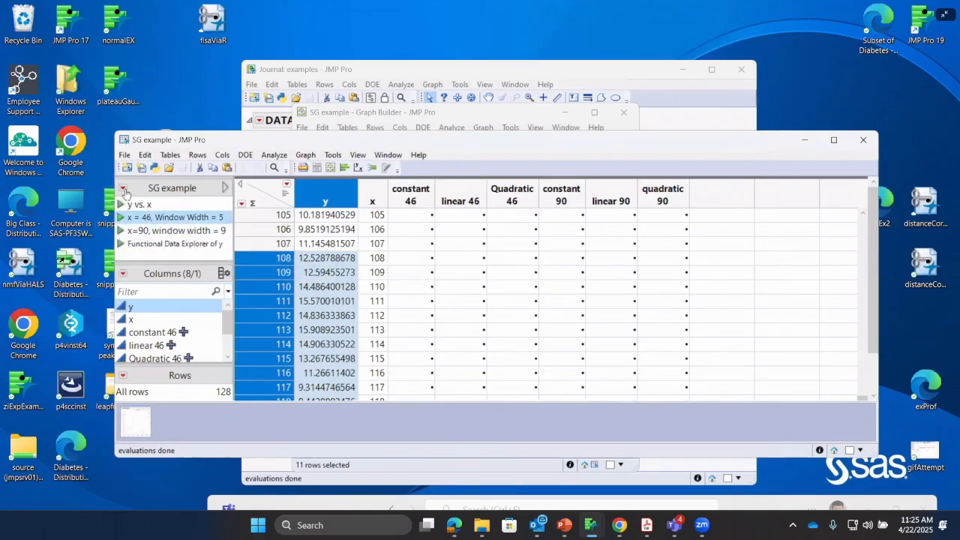
Run the saved graph script for x = 46 with window width 5, enlarge the graph and magnify its shaded fitting window
{"action": "left_click", "coordinate": [120, 223]}
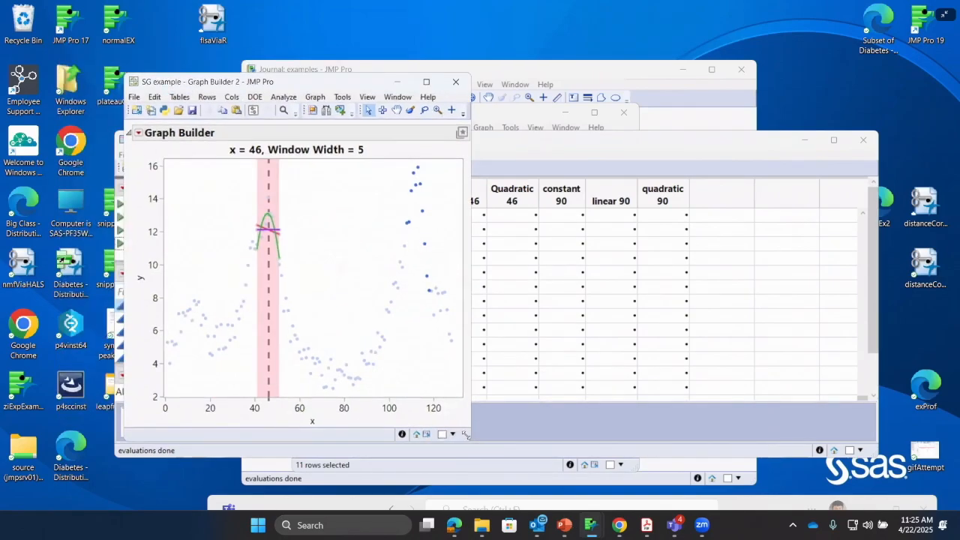
{"action": "left_click_drag", "start_coordinate": [466, 434], "coordinate": [707, 500]}
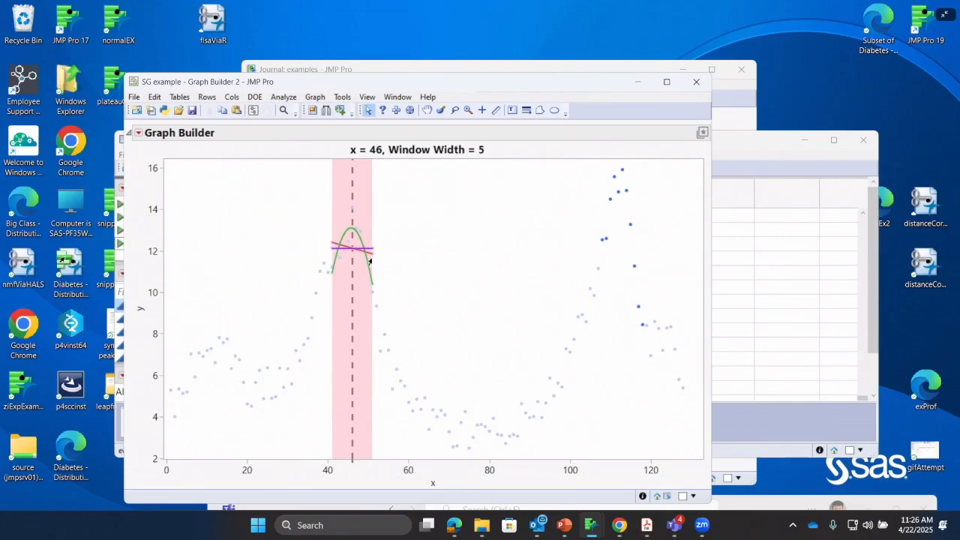
{"action": "left_click", "coordinate": [468, 111]}
{"action": "left_click_drag", "start_coordinate": [321, 215], "coordinate": [398, 312]}
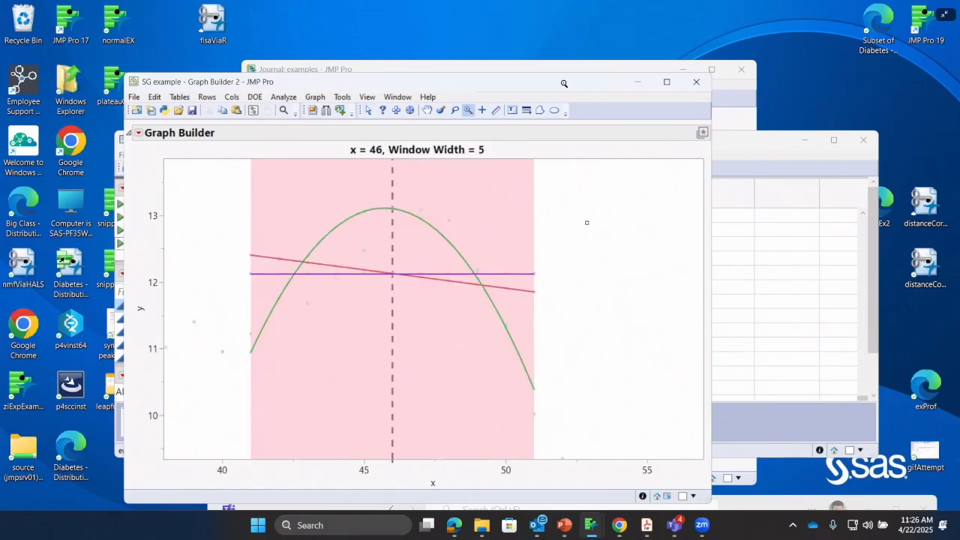
{"action": "left_click", "coordinate": [586, 222]}
{"action": "double_click", "coordinate": [416, 254]}
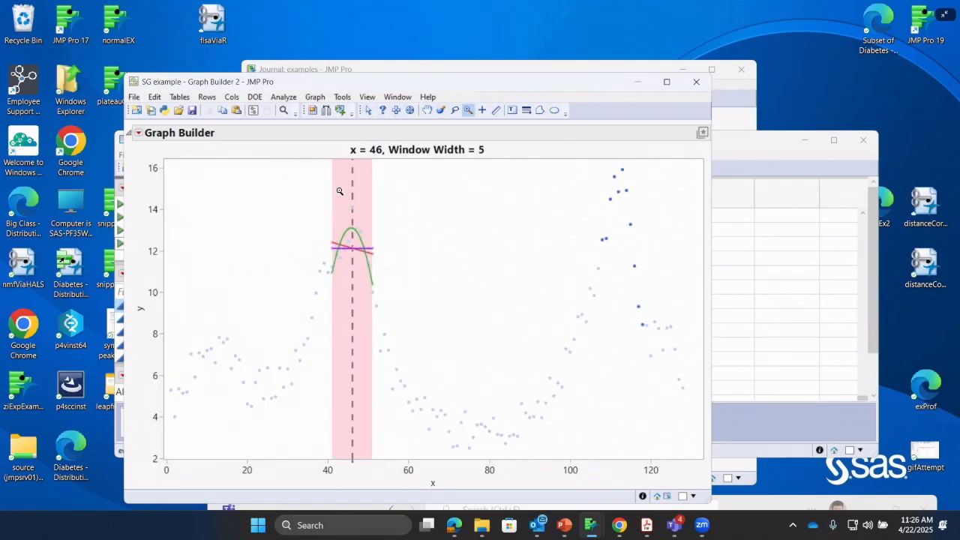
{"action": "left_click_drag", "start_coordinate": [315, 192], "coordinate": [392, 300]}
Select the data point at x = 46, compare it with the local fits on the dashed center line, and close the graph
{"action": "left_click", "coordinate": [368, 111]}
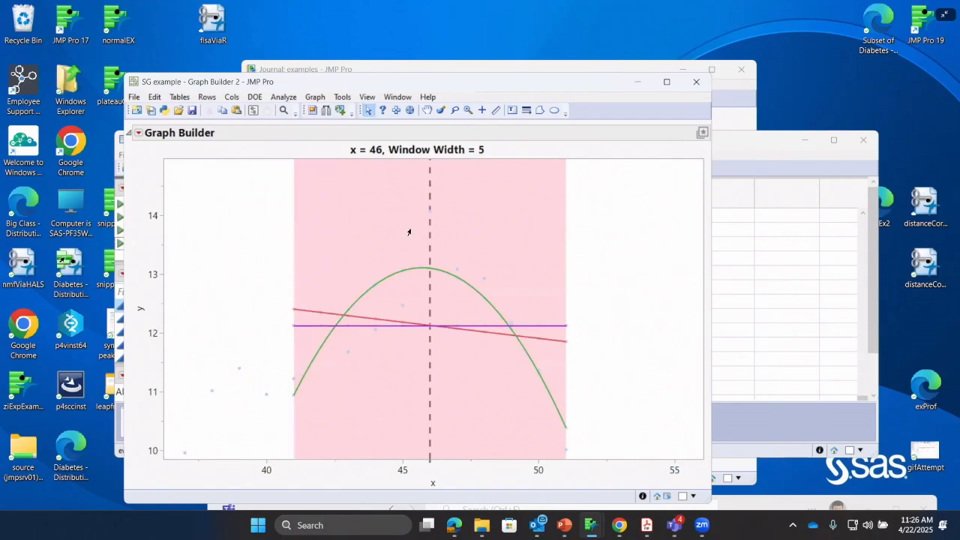
{"action": "left_click", "coordinate": [429, 211]}
{"action": "mouse_move", "coordinate": [430, 214]}
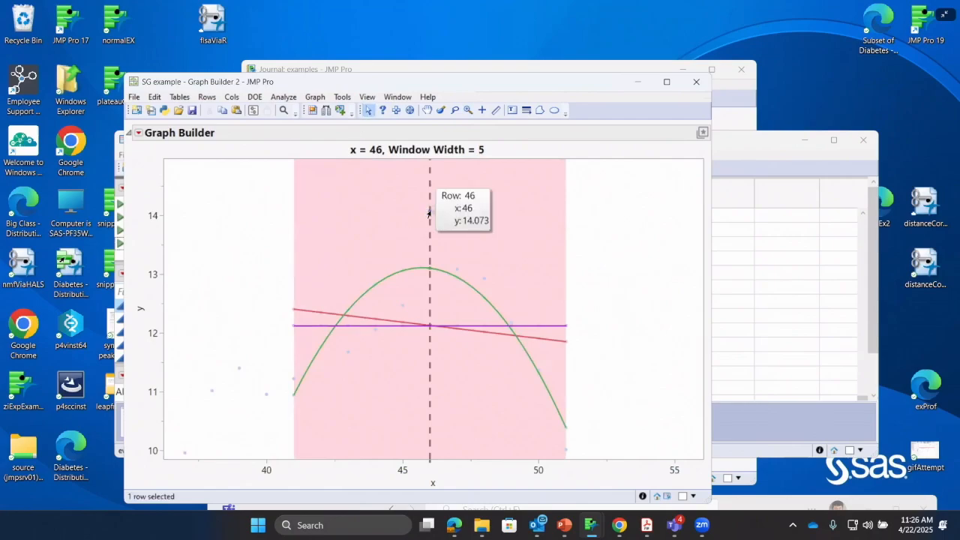
{"action": "mouse_move", "coordinate": [430, 271]}
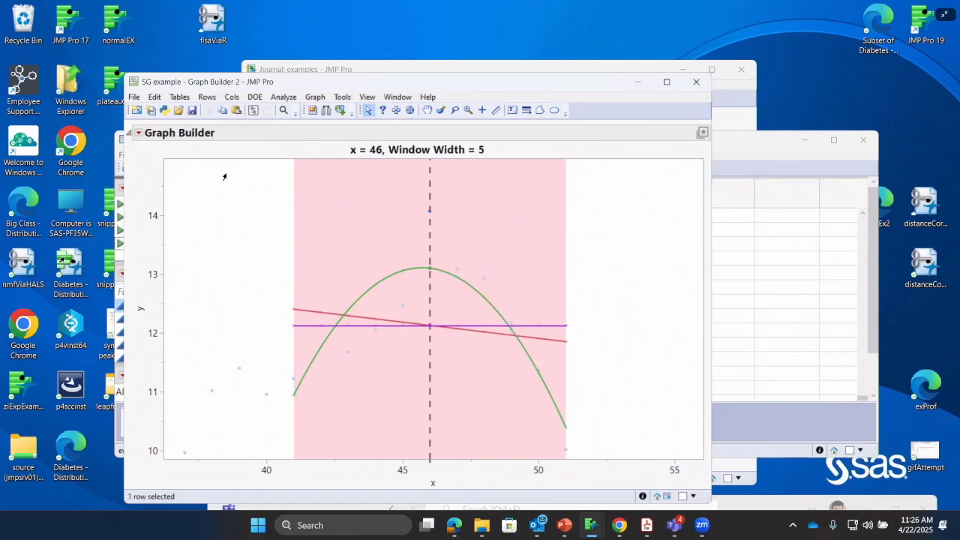
{"action": "left_click", "coordinate": [697, 82]}
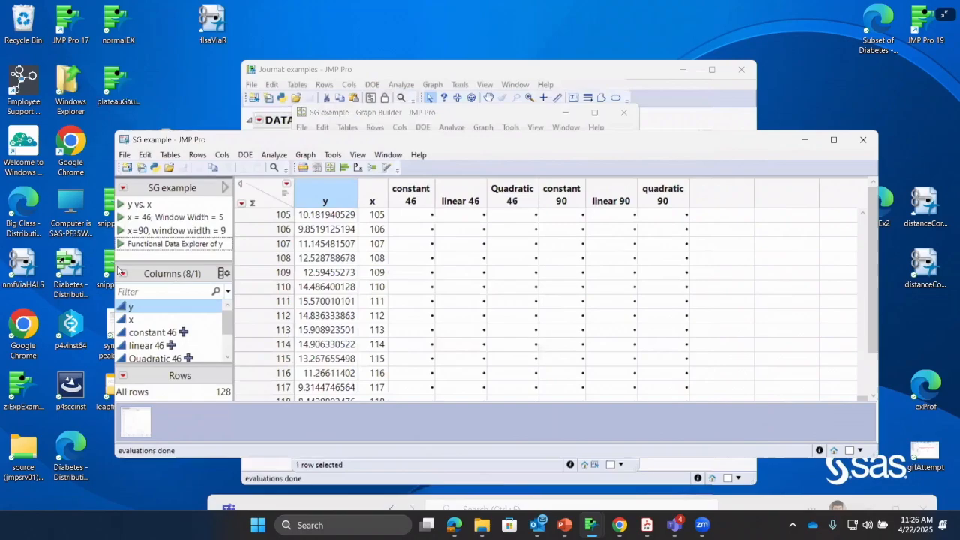
Run the saved graph script for x = 90 with window width 9, compare the local fits in the magnified shaded window, and close it
{"action": "left_click", "coordinate": [120, 230]}
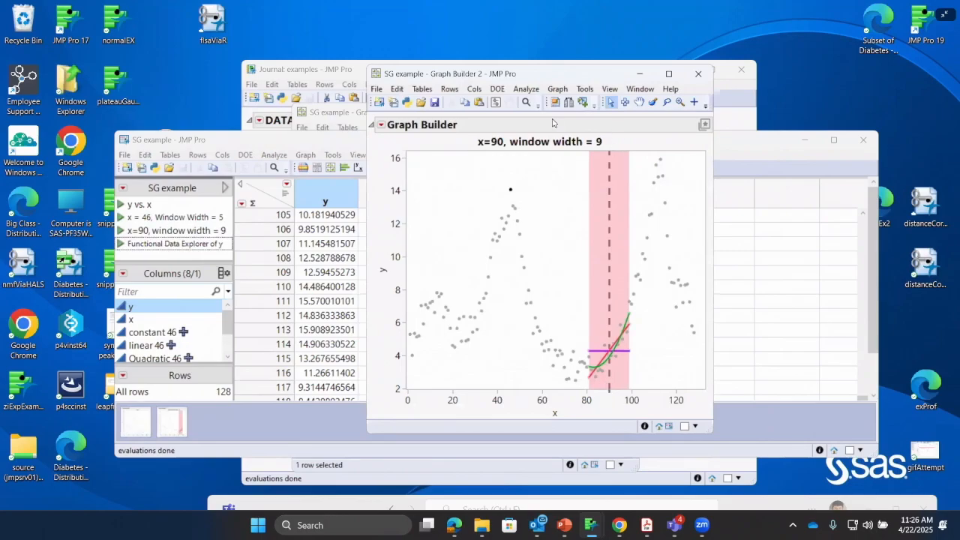
{"action": "left_click", "coordinate": [680, 102]}
{"action": "left_click_drag", "start_coordinate": [619, 353], "coordinate": [650, 390]}
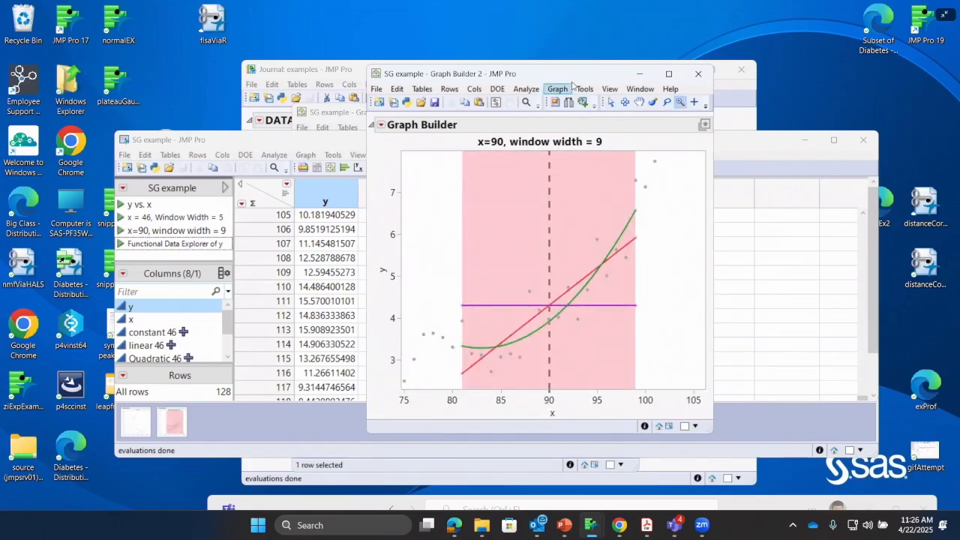
{"action": "left_click", "coordinate": [611, 102]}
{"action": "left_click", "coordinate": [557, 269]}
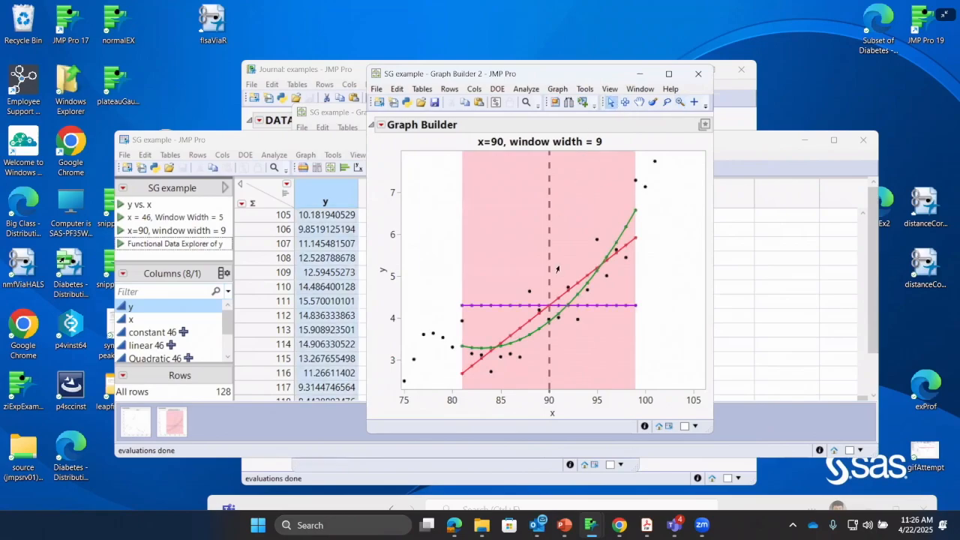
{"action": "mouse_move", "coordinate": [547, 324]}
{"action": "left_click_drag", "start_coordinate": [604, 81], "coordinate": [563, 109]}
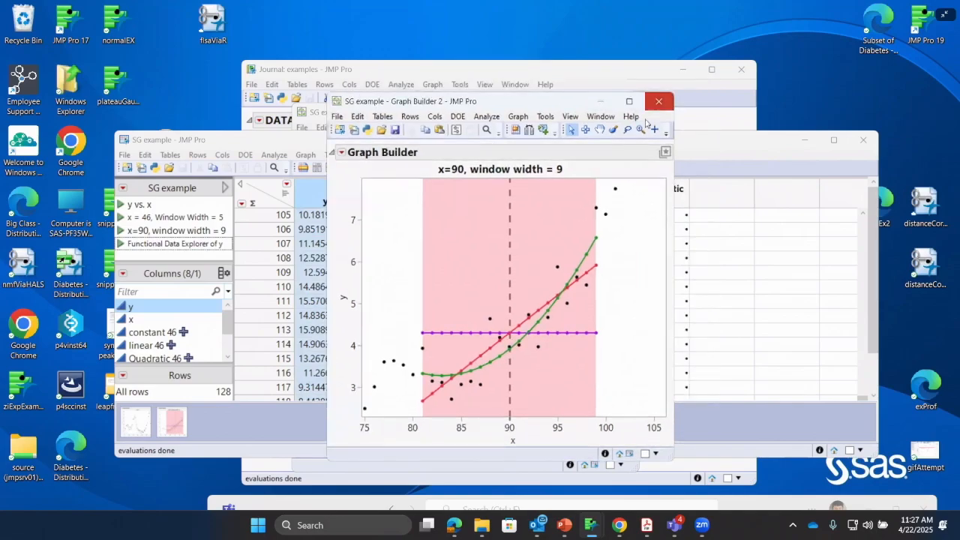
{"action": "left_click", "coordinate": [658, 102]}
Launch the saved Functional Data Explorer analysis of y from the SG example table and reposition its report window
{"action": "left_click", "coordinate": [122, 245]}
{"action": "left_click", "coordinate": [121, 245]}
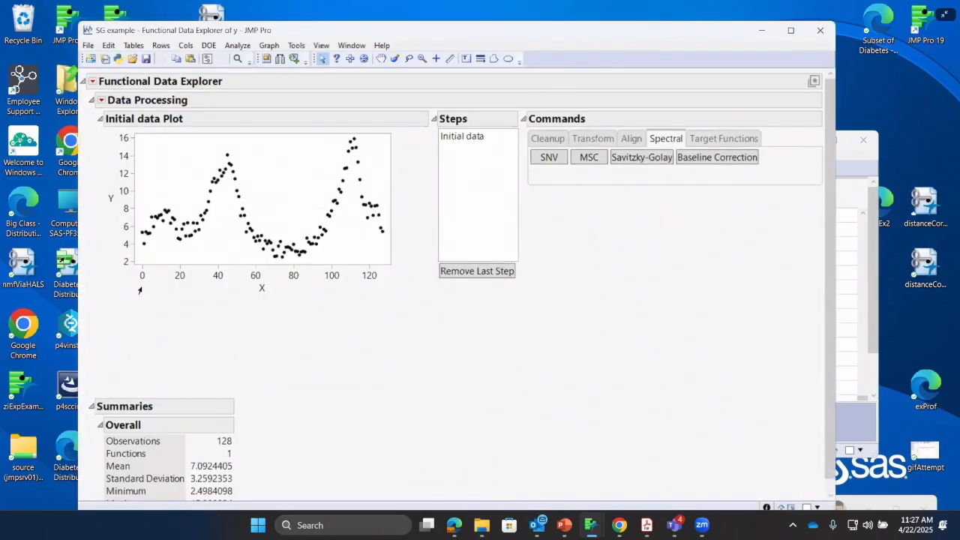
{"action": "left_click_drag", "start_coordinate": [673, 36], "coordinate": [666, 87]}
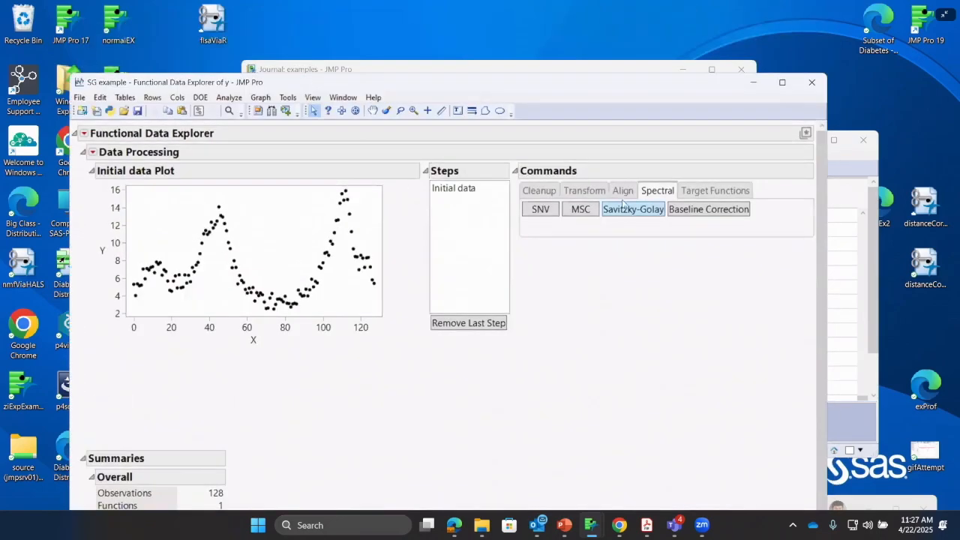
Apply the Savitzky-Golay filter to the data and compare the S-G Filter plot with the initial data plot
{"action": "left_click", "coordinate": [657, 215]}
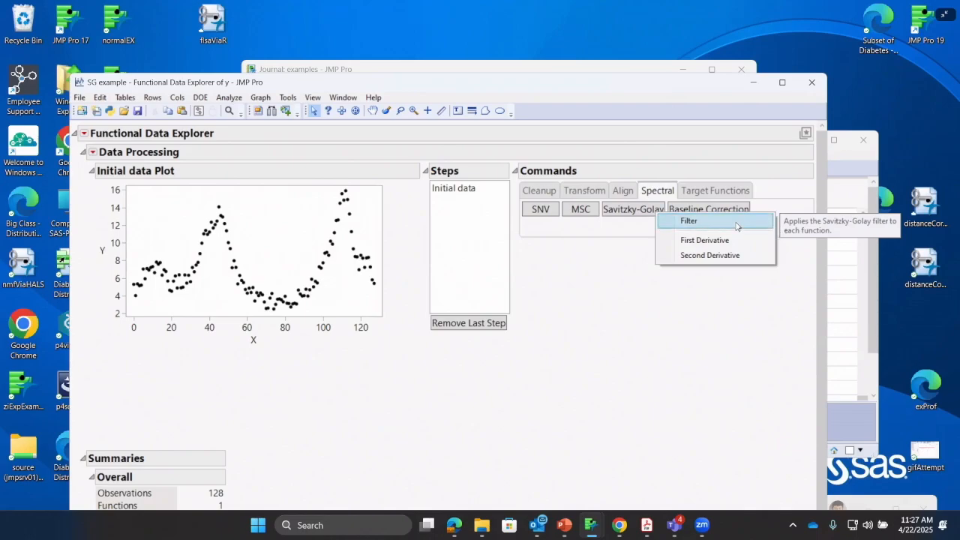
{"action": "left_click", "coordinate": [703, 222]}
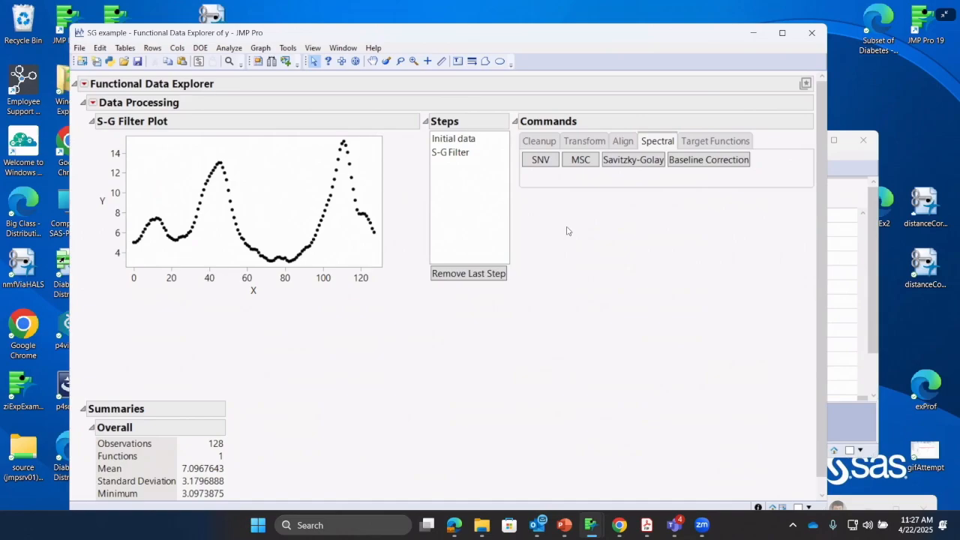
{"action": "left_click", "coordinate": [471, 152]}
{"action": "left_click", "coordinate": [464, 142]}
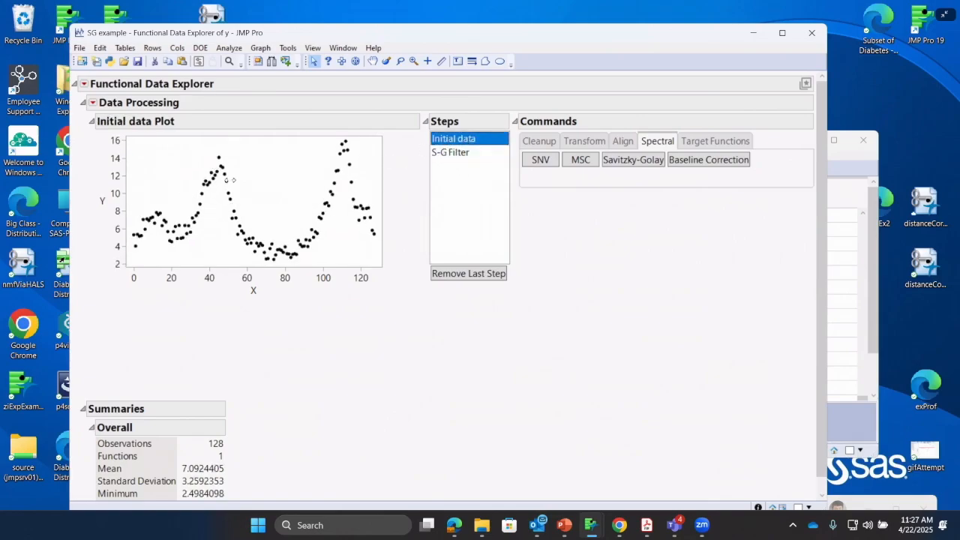
{"action": "left_click", "coordinate": [474, 154]}
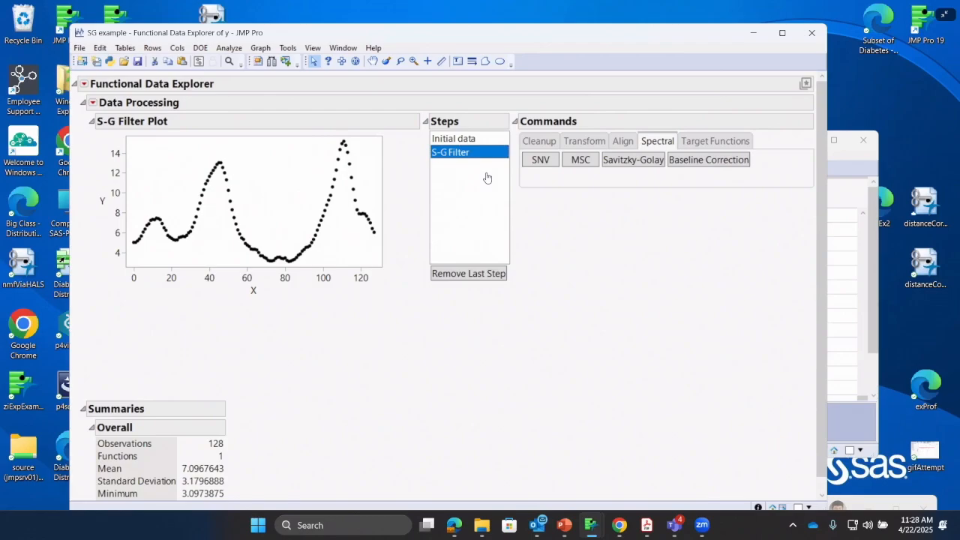
Replace the S-G Filter step with the Savitzky-Golay first derivative and compare its plot with the initial data plot
{"action": "left_click", "coordinate": [449, 274]}
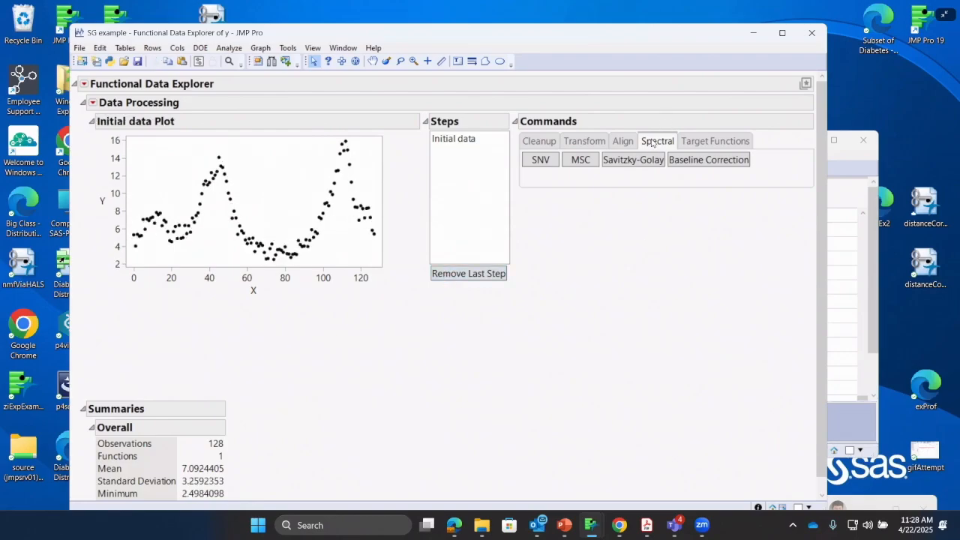
{"action": "left_click", "coordinate": [639, 162]}
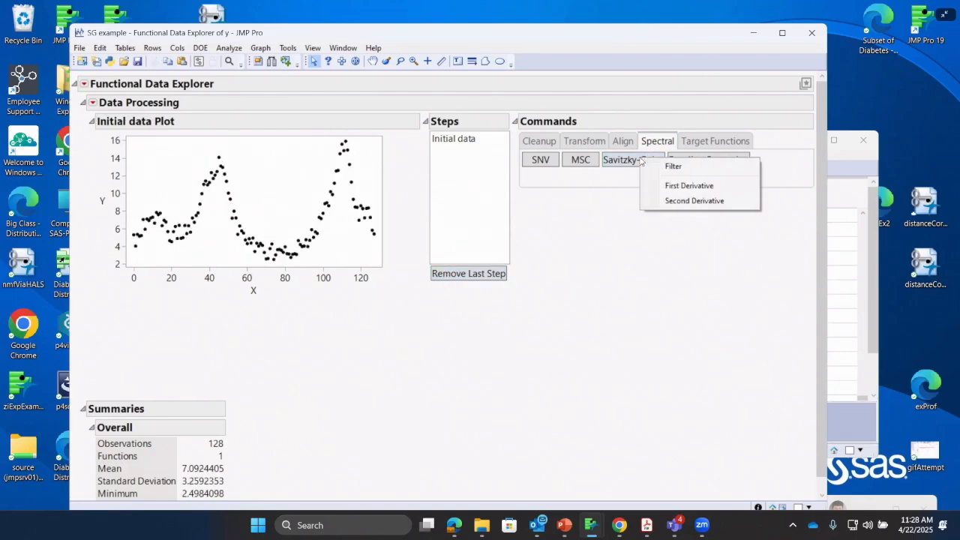
{"action": "left_click", "coordinate": [673, 190]}
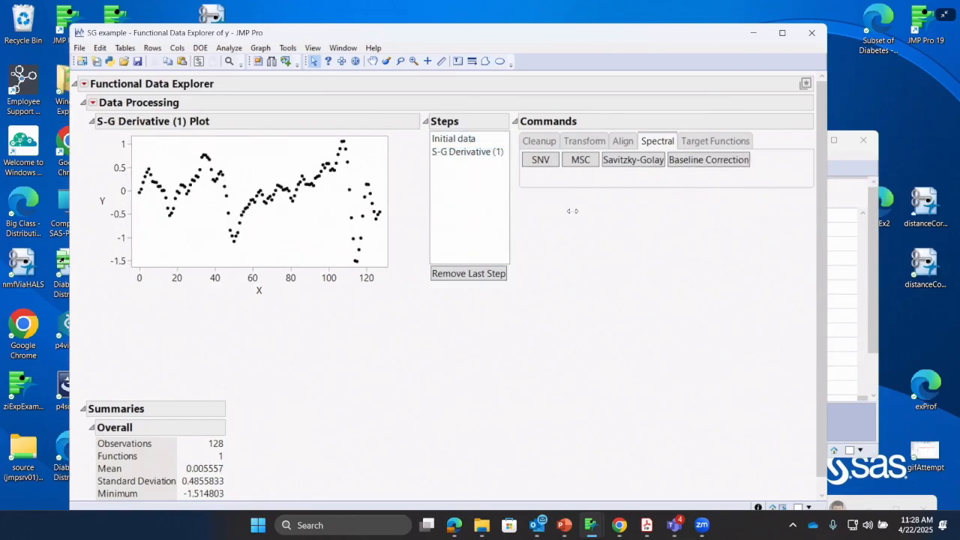
{"action": "left_click", "coordinate": [458, 138]}
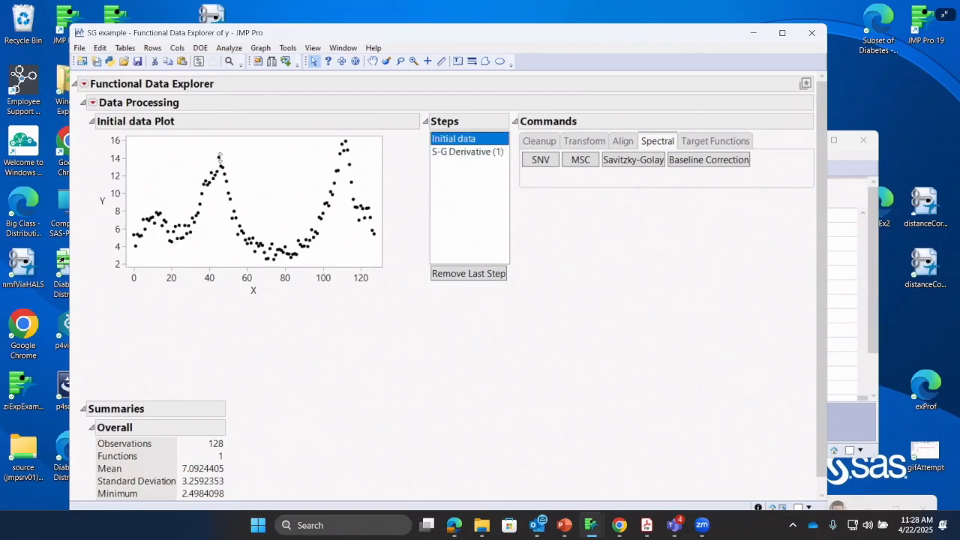
{"action": "left_click", "coordinate": [463, 150]}
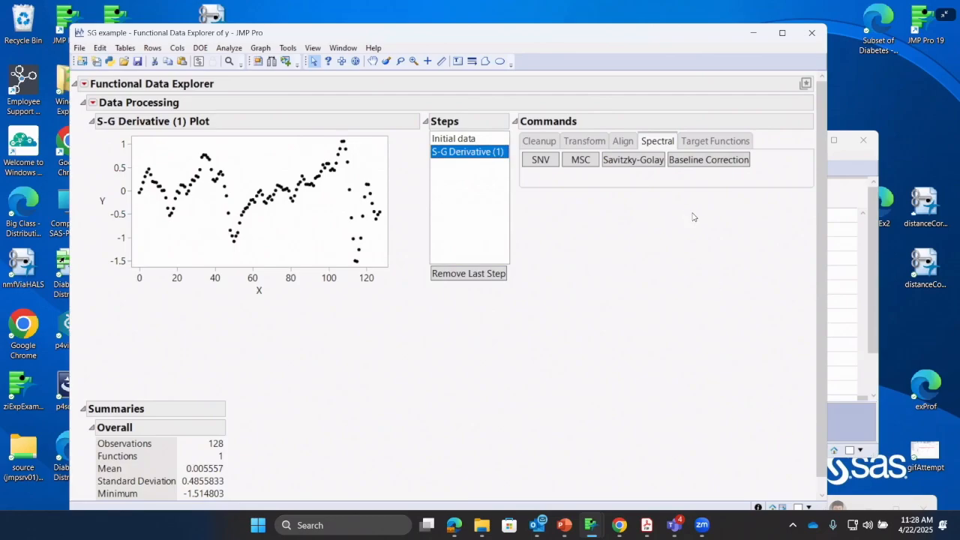
Remove the first derivative step and apply the Savitzky-Golay second derivative to the initial data
{"action": "left_click", "coordinate": [480, 274]}
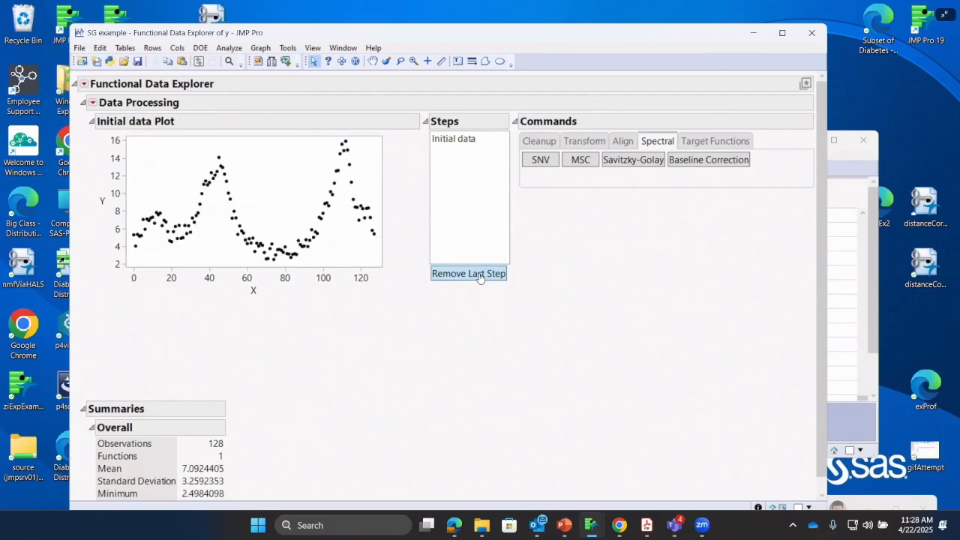
{"action": "left_click", "coordinate": [634, 162]}
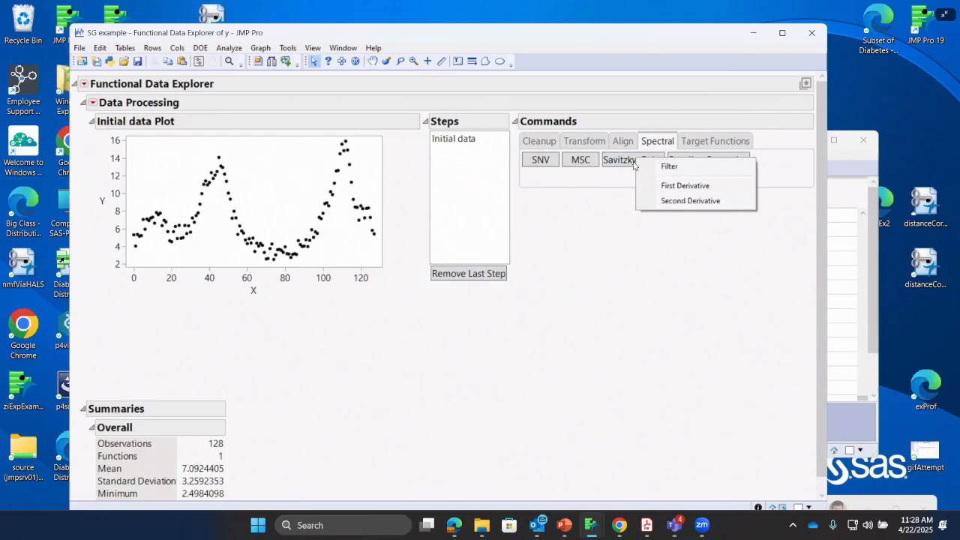
{"action": "left_click", "coordinate": [671, 201]}
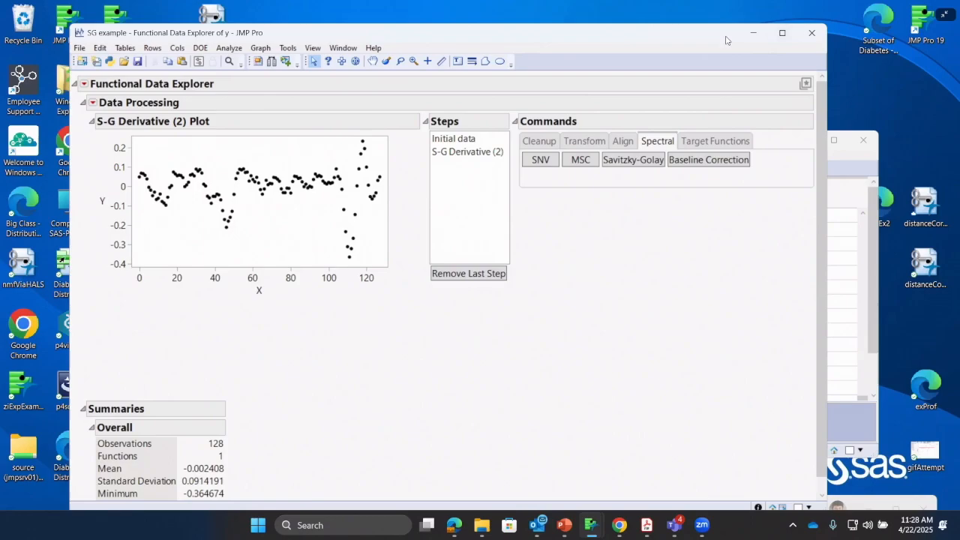
Close the Functional Data Explorer report of y and the SG example data table to return to the examples journal
{"action": "left_click_drag", "start_coordinate": [786, 46], "coordinate": [743, 81]}
{"action": "left_click", "coordinate": [769, 67]}
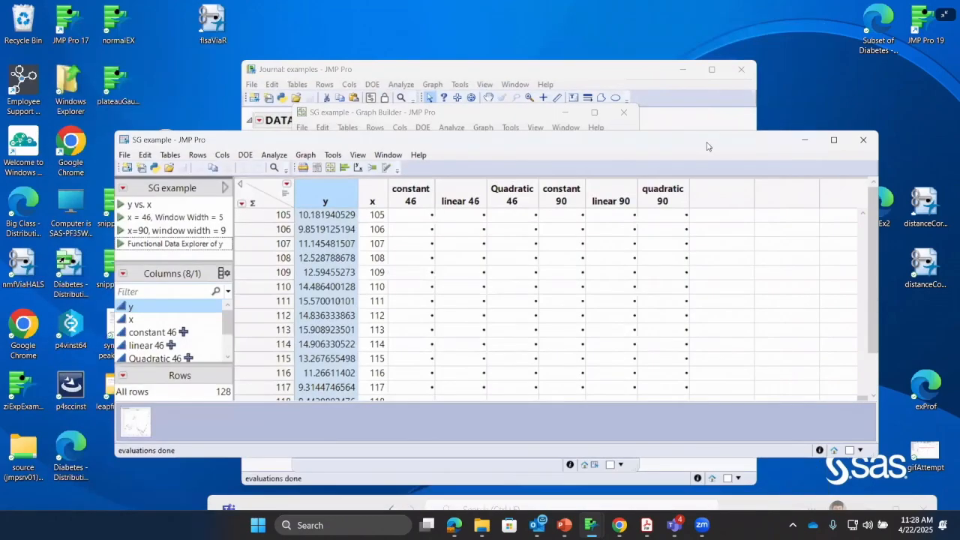
{"action": "left_click_drag", "start_coordinate": [707, 147], "coordinate": [588, 165]}
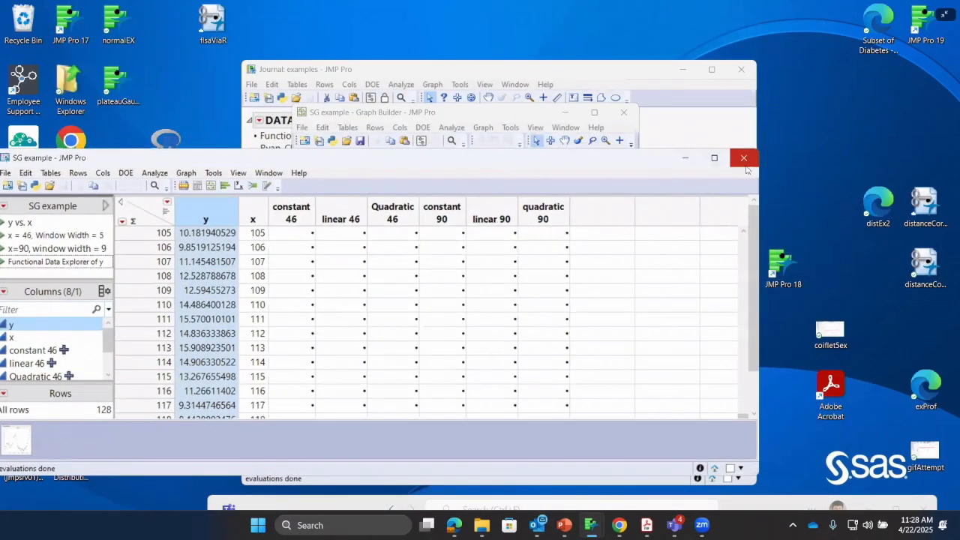
{"action": "left_click", "coordinate": [743, 157]}
{"action": "left_click", "coordinate": [434, 294]}
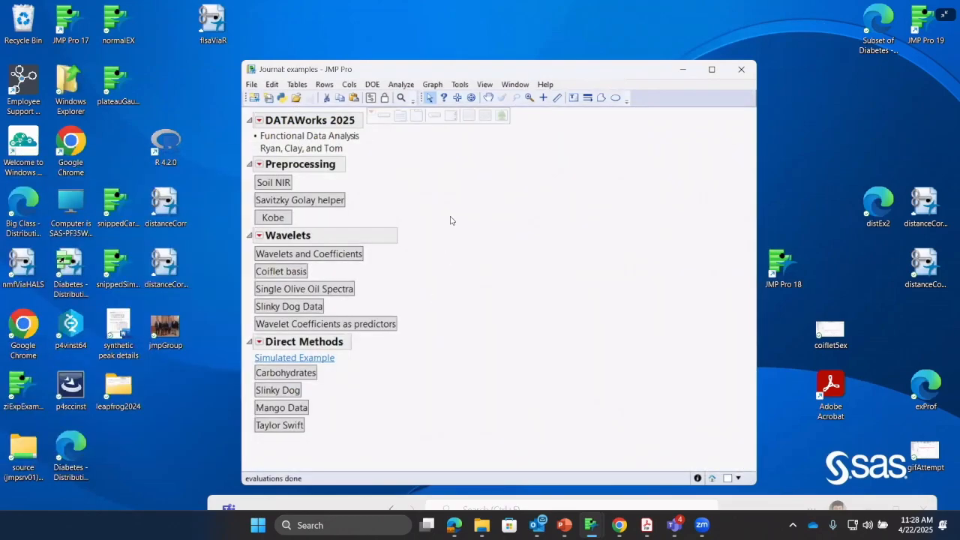
Open the Kobe preprocessing example from the journal, then restore and reposition its data table window
{"action": "left_click", "coordinate": [273, 233]}
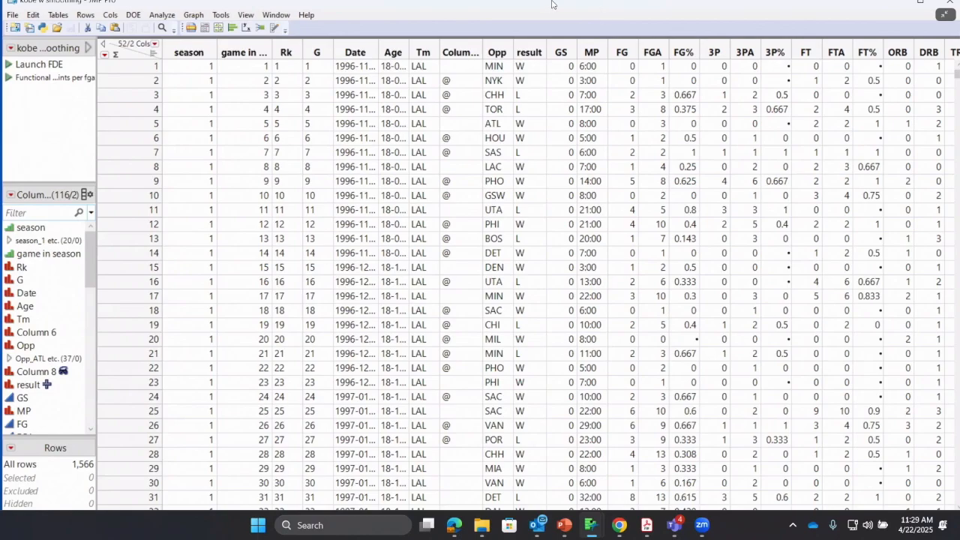
{"action": "key", "text": "super+Down"}
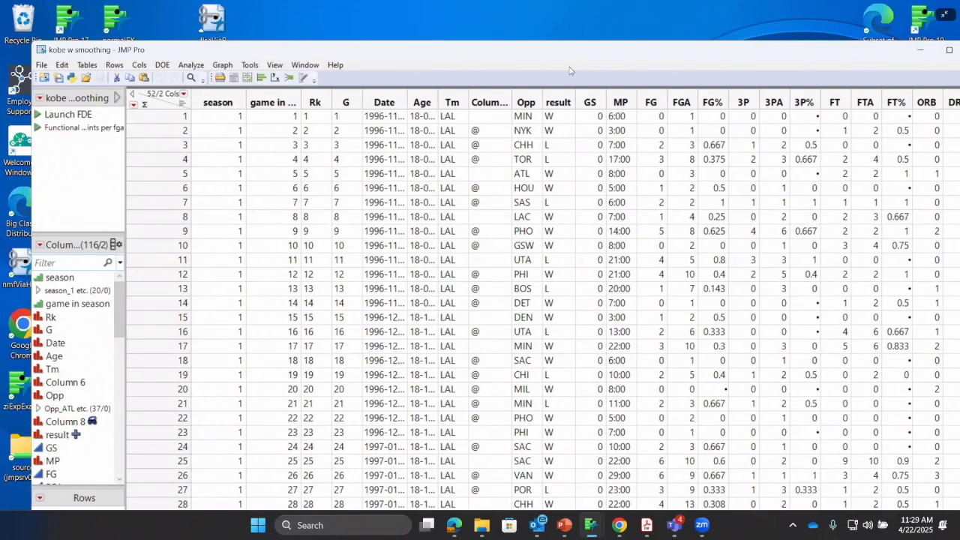
{"action": "left_click_drag", "start_coordinate": [593, 52], "coordinate": [570, 71]}
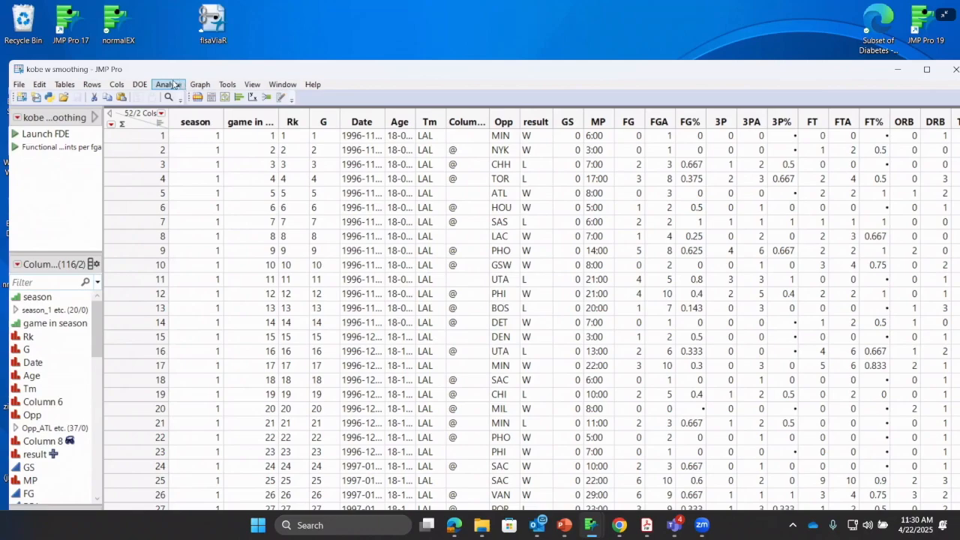
Start a Functional Data Explorer analysis in stacked data format and assign season to the ID, Function role
{"action": "left_click", "coordinate": [173, 84]}
{"action": "mouse_move", "coordinate": [219, 208]}
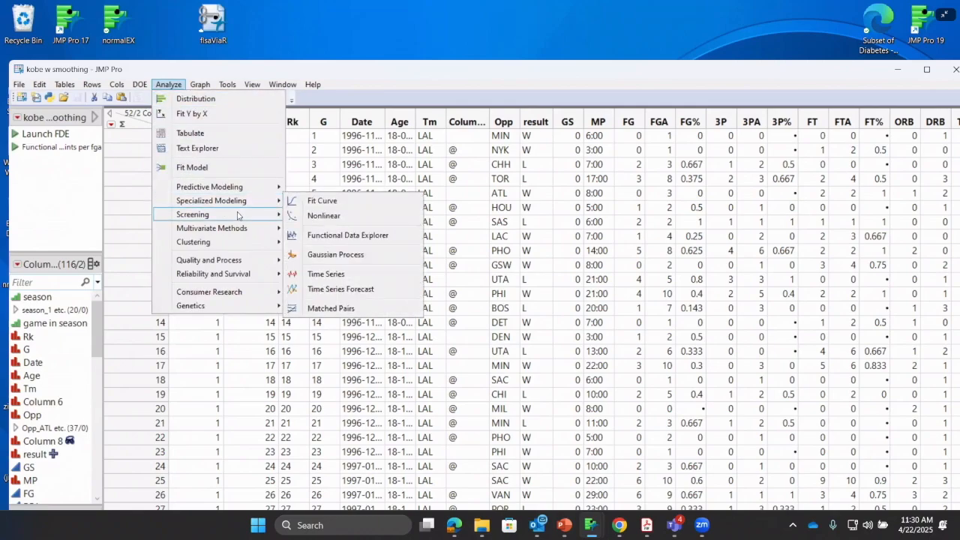
{"action": "left_click", "coordinate": [336, 234]}
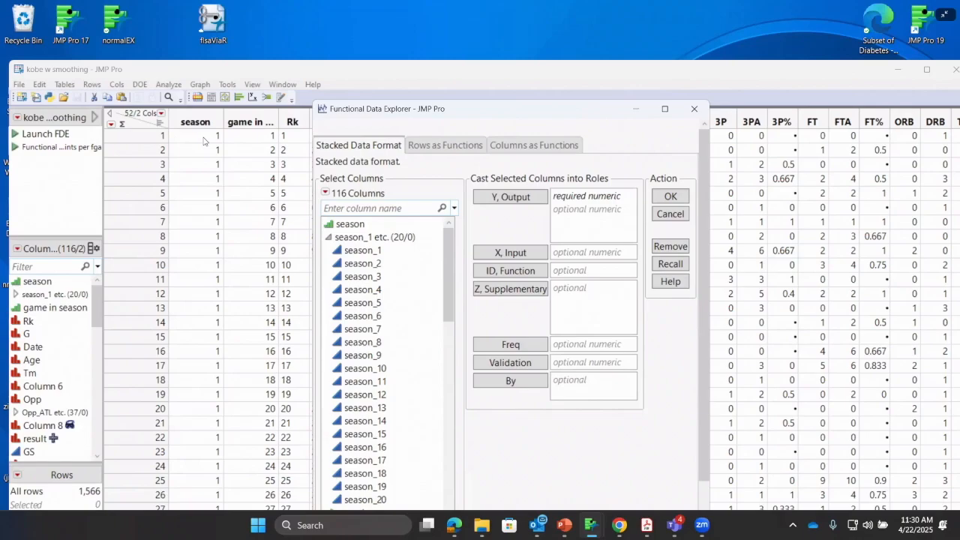
{"action": "left_click", "coordinate": [328, 237]}
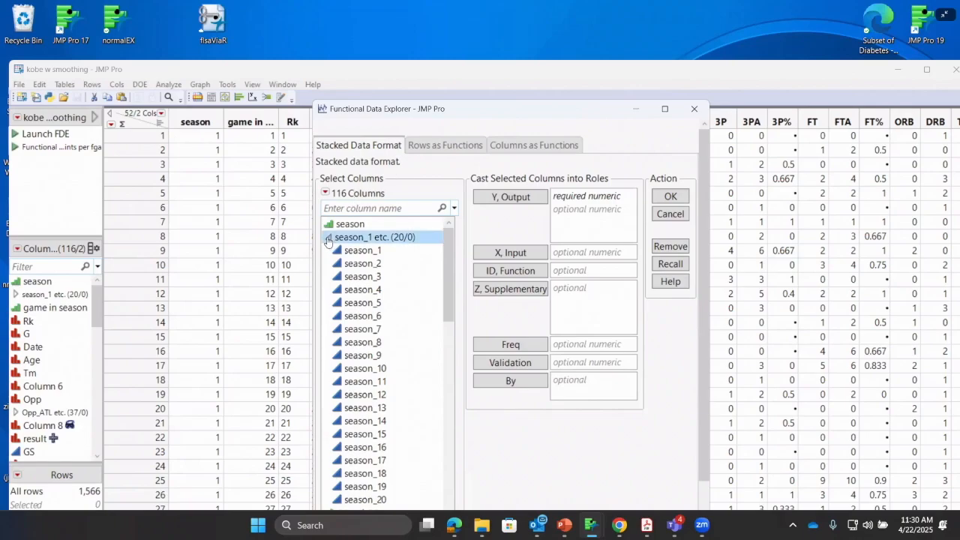
{"action": "left_click", "coordinate": [349, 224]}
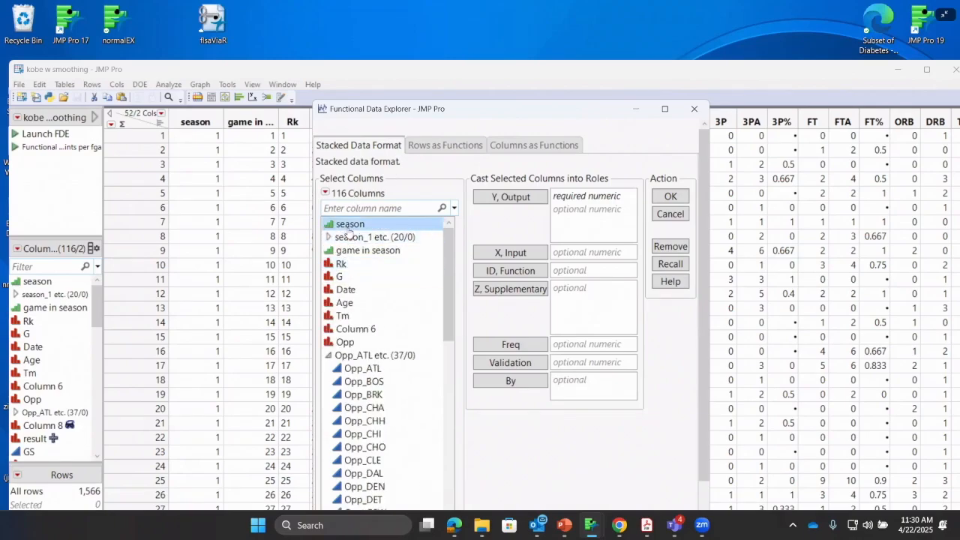
{"action": "left_click", "coordinate": [513, 271]}
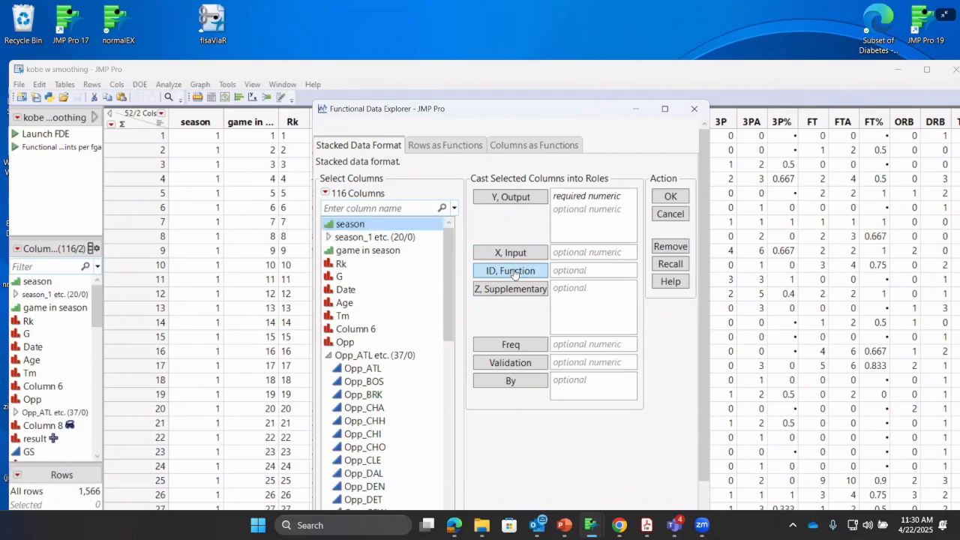
Assign points per fga to the Y, Output role and run the analysis
{"action": "left_click", "coordinate": [329, 356]}
{"action": "scroll", "coordinate": [345, 346], "scroll_direction": "down", "scroll_amount": 2}
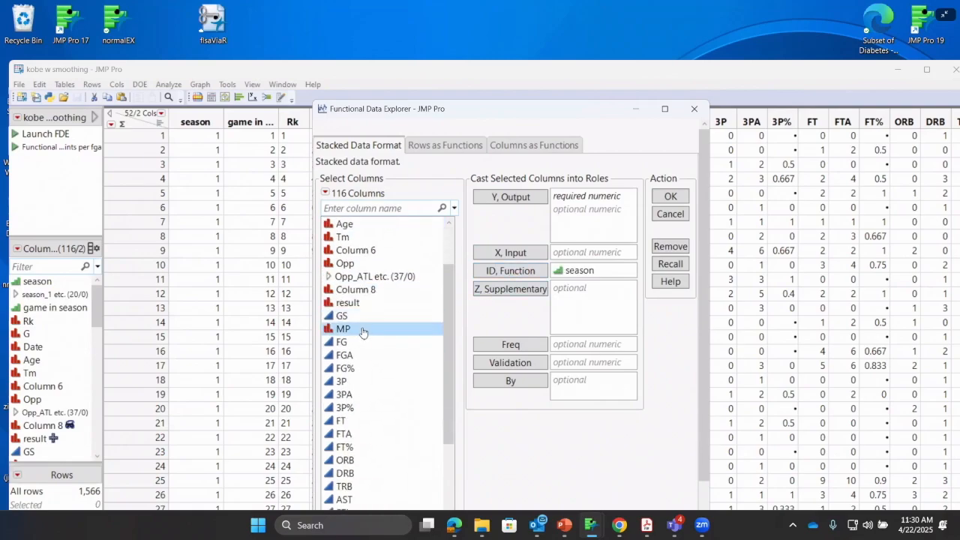
{"action": "scroll", "coordinate": [366, 332], "scroll_direction": "up", "scroll_amount": 1}
{"action": "scroll", "coordinate": [352, 334], "scroll_direction": "down", "scroll_amount": 2}
{"action": "scroll", "coordinate": [352, 333], "scroll_direction": "down", "scroll_amount": 6}
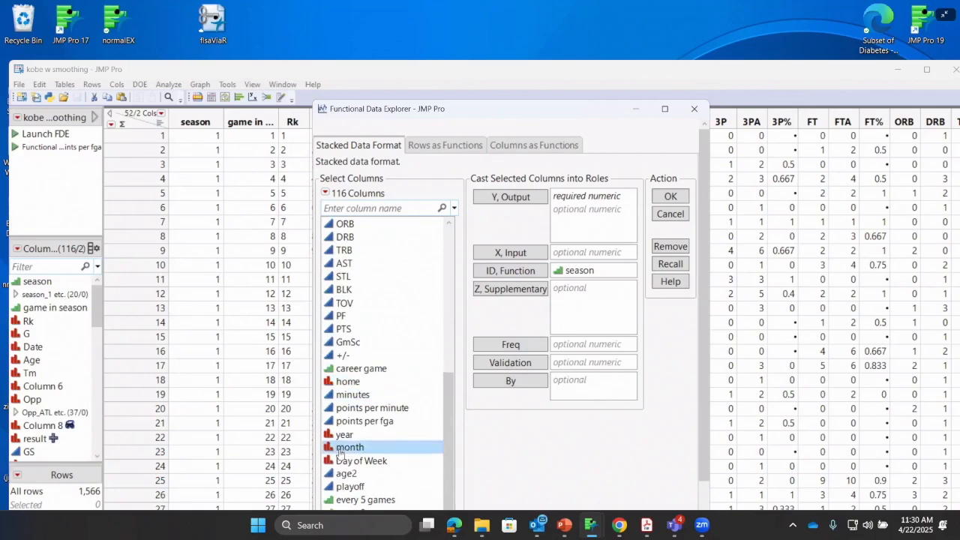
{"action": "left_click", "coordinate": [376, 421]}
{"action": "left_click", "coordinate": [530, 199]}
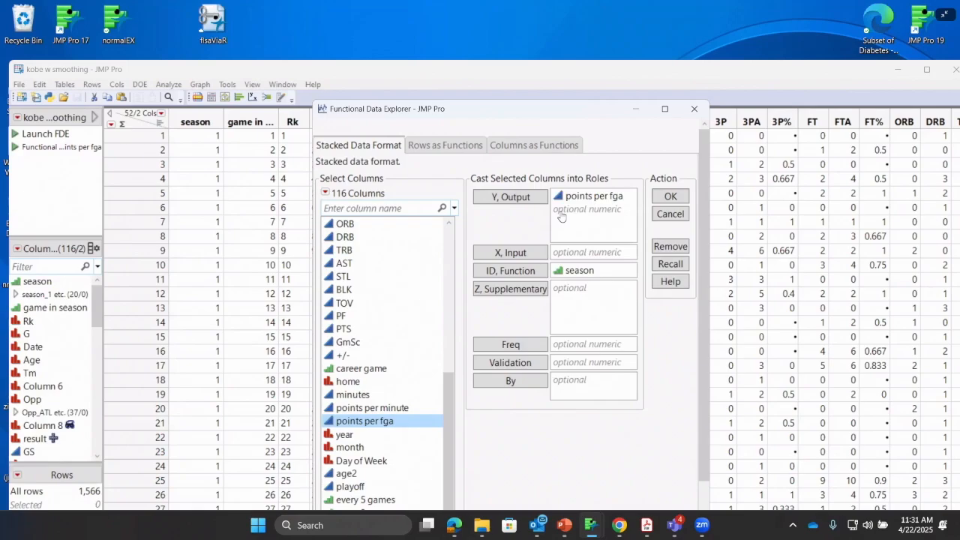
{"action": "left_click", "coordinate": [618, 198]}
{"action": "left_click", "coordinate": [669, 196]}
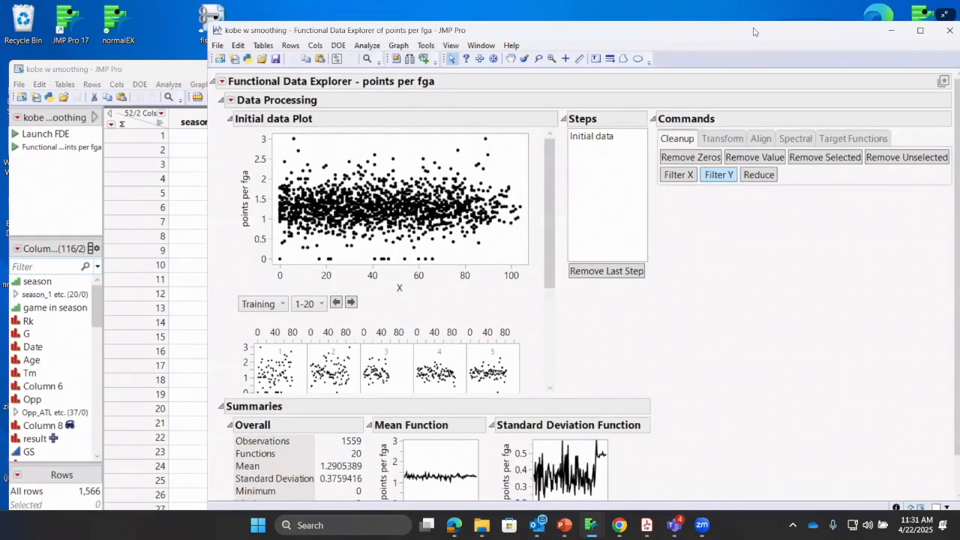
Reposition the points per fga report and examine the overall initial data plot and the individual plots for each season
{"action": "left_click_drag", "start_coordinate": [754, 31], "coordinate": [705, 70]}
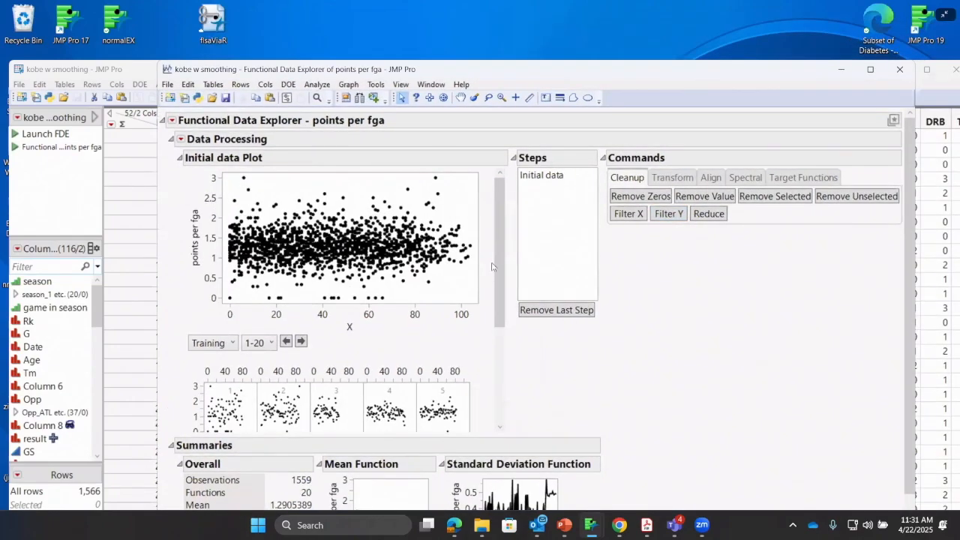
{"action": "left_click_drag", "start_coordinate": [503, 257], "coordinate": [506, 340]}
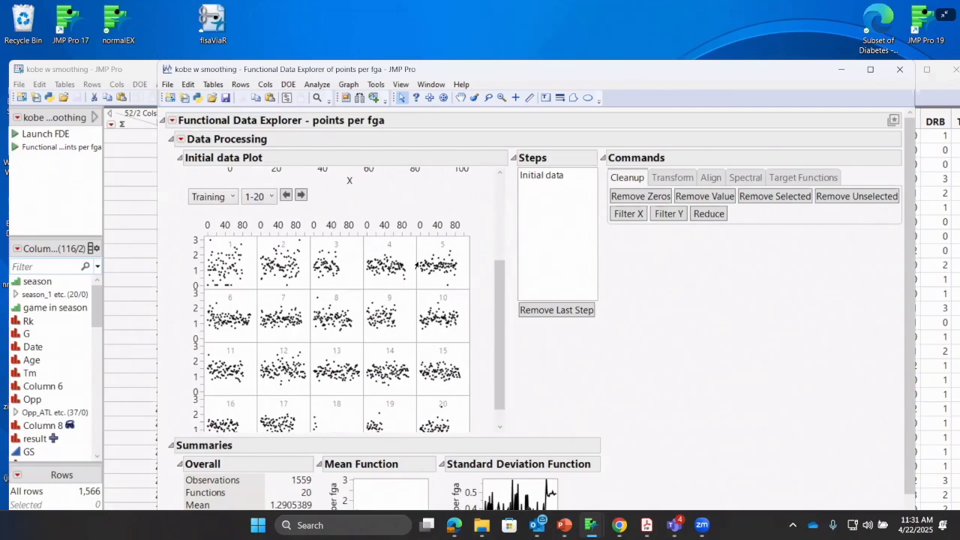
{"action": "scroll", "coordinate": [357, 297], "scroll_direction": "up", "scroll_amount": 3}
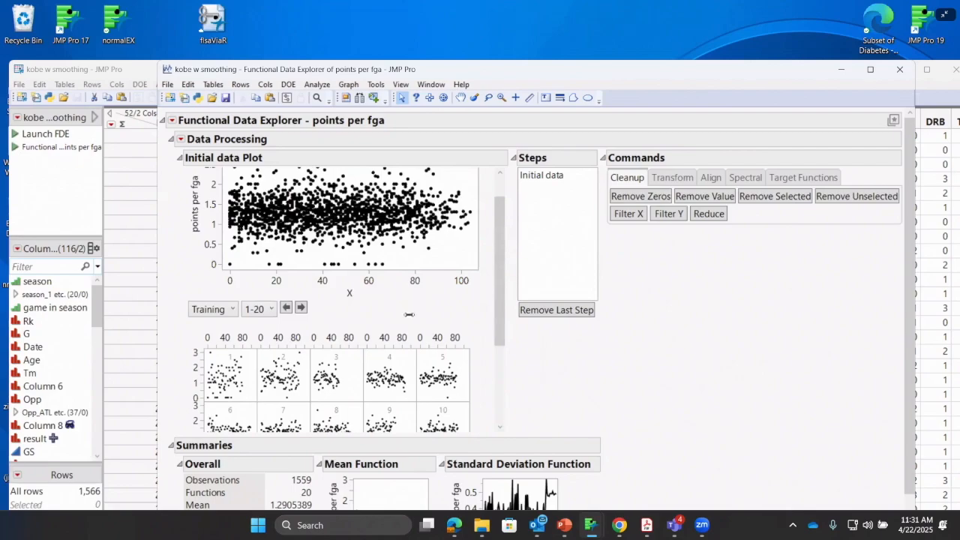
{"action": "scroll", "coordinate": [412, 315], "scroll_direction": "down", "scroll_amount": 5}
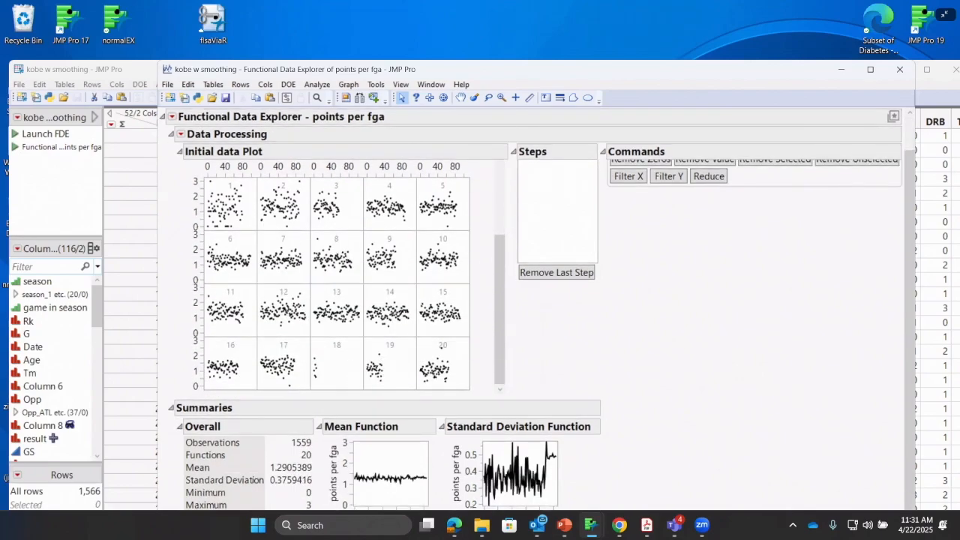
{"action": "scroll", "coordinate": [390, 345], "scroll_direction": "up", "scroll_amount": 1}
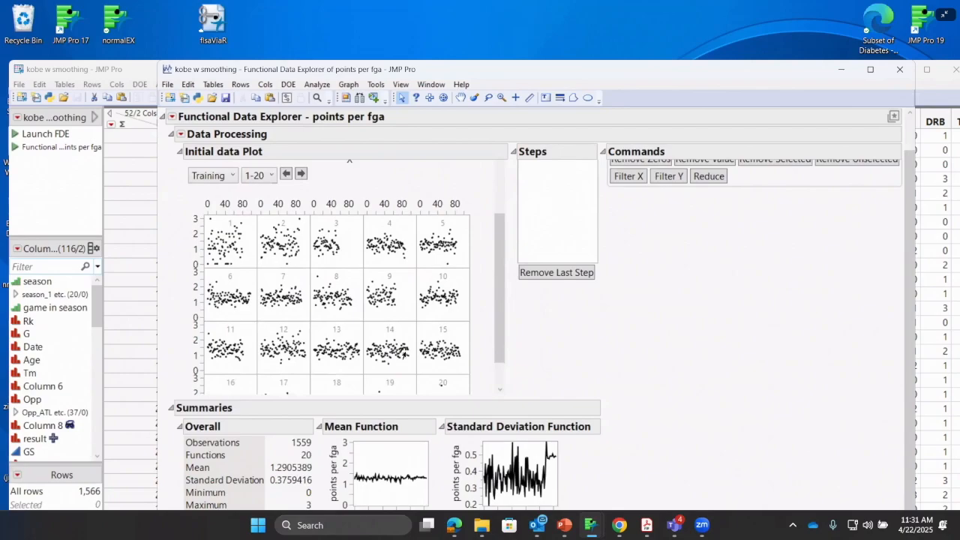
{"action": "mouse_move", "coordinate": [404, 354]}
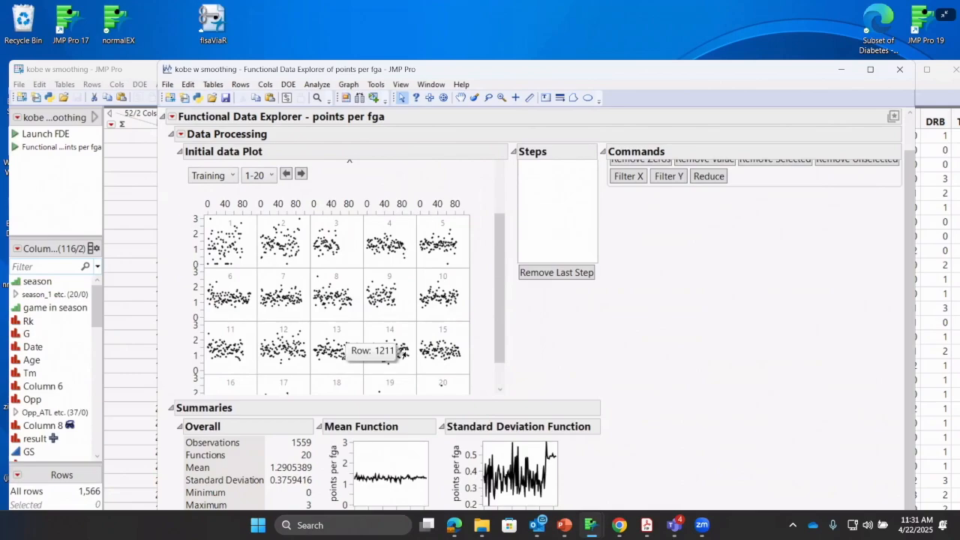
{"action": "scroll", "coordinate": [424, 197], "scroll_direction": "up", "scroll_amount": 4}
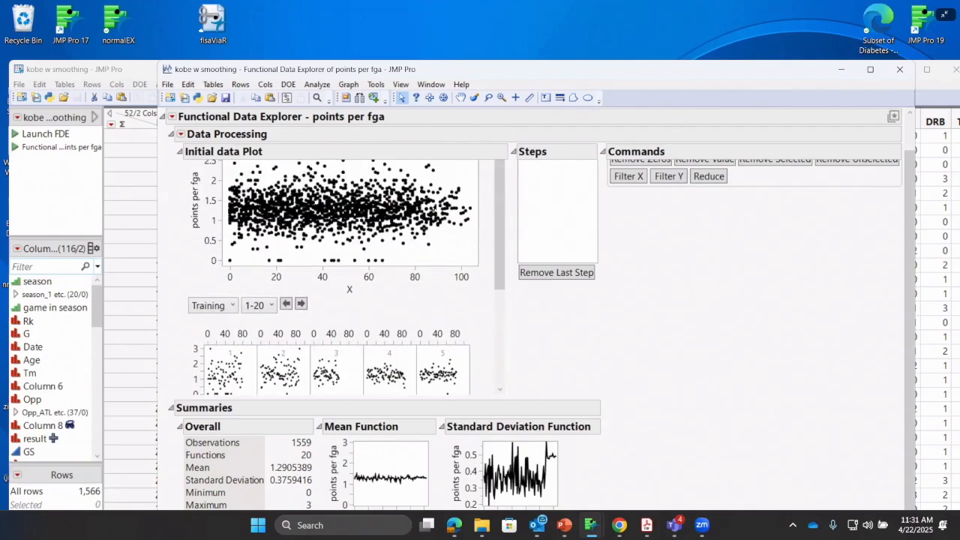
{"action": "scroll", "coordinate": [651, 254], "scroll_direction": "up", "scroll_amount": 1}
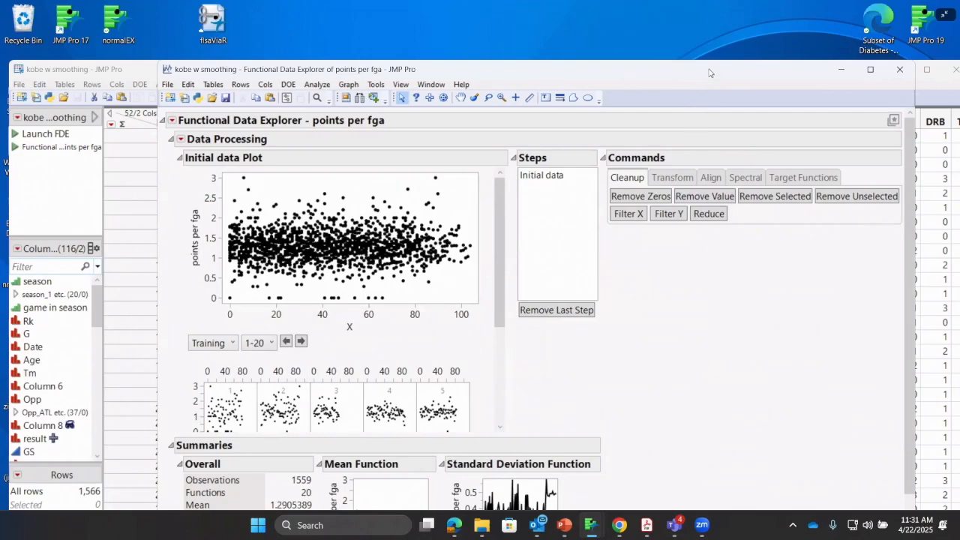
Apply the Savitzky-Golay filter to points per fga, accepting the evenly spaced grid of size 105, and examine the filtered season plots
{"action": "left_click_drag", "start_coordinate": [711, 73], "coordinate": [618, 36]}
{"action": "left_click", "coordinate": [653, 141]}
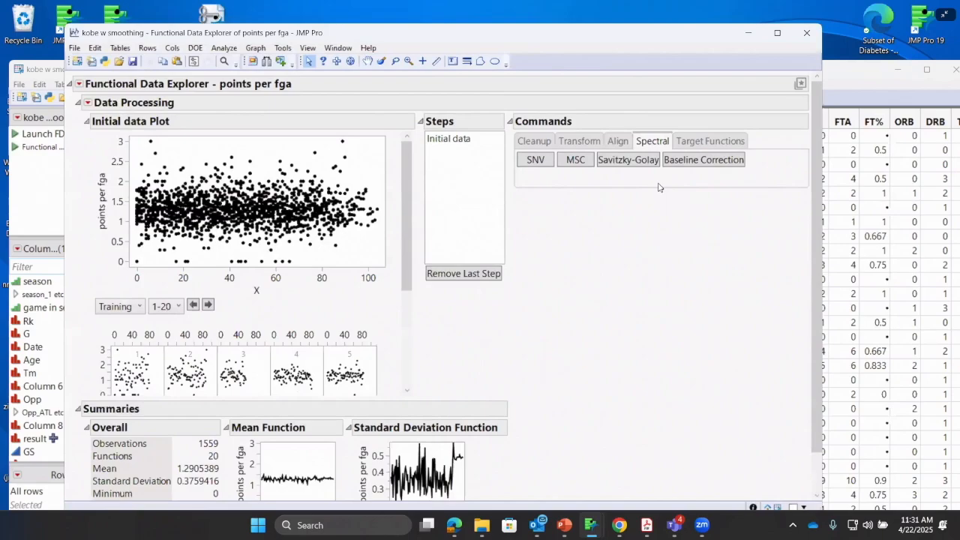
{"action": "left_click", "coordinate": [609, 169]}
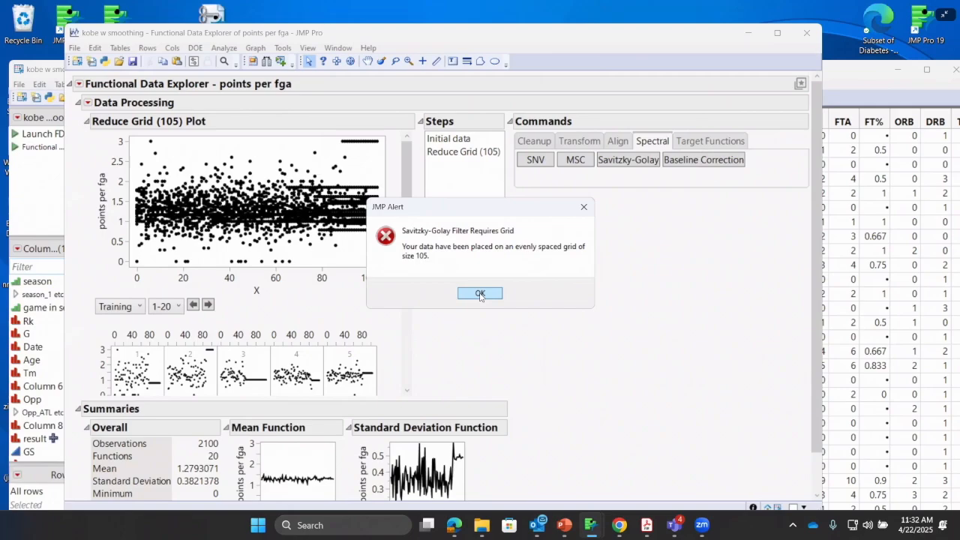
{"action": "left_click", "coordinate": [480, 293]}
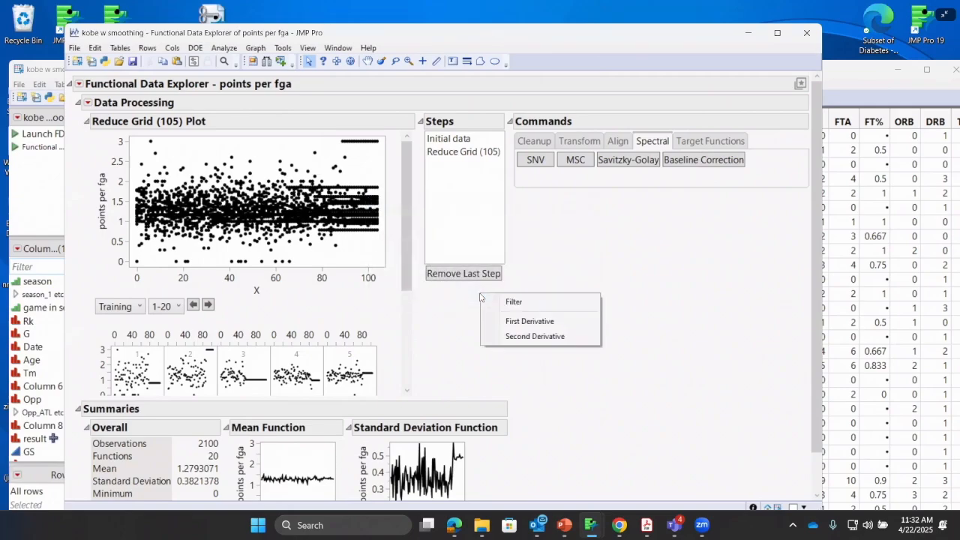
{"action": "left_click", "coordinate": [526, 309]}
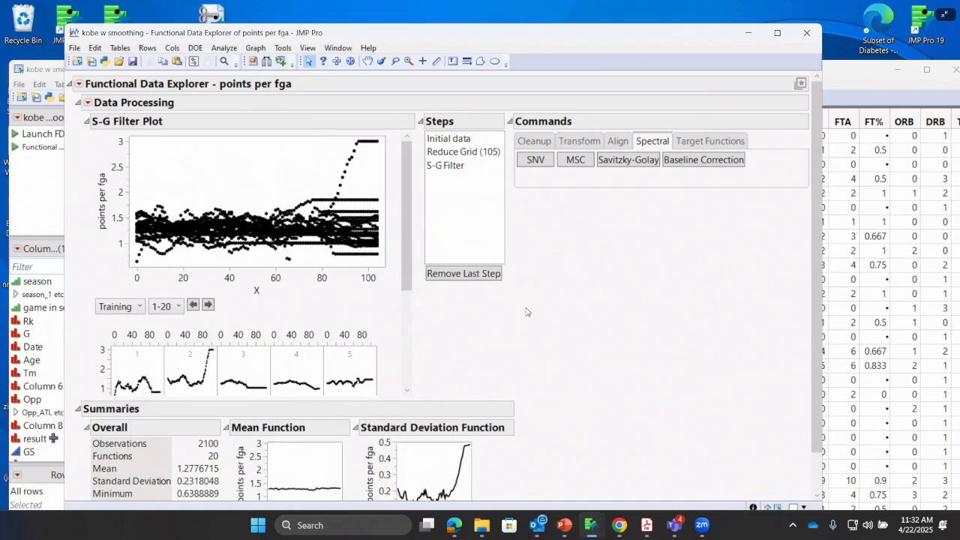
{"action": "scroll", "coordinate": [406, 256], "scroll_direction": "down", "scroll_amount": 1}
{"action": "scroll", "coordinate": [407, 256], "scroll_direction": "down", "scroll_amount": 5}
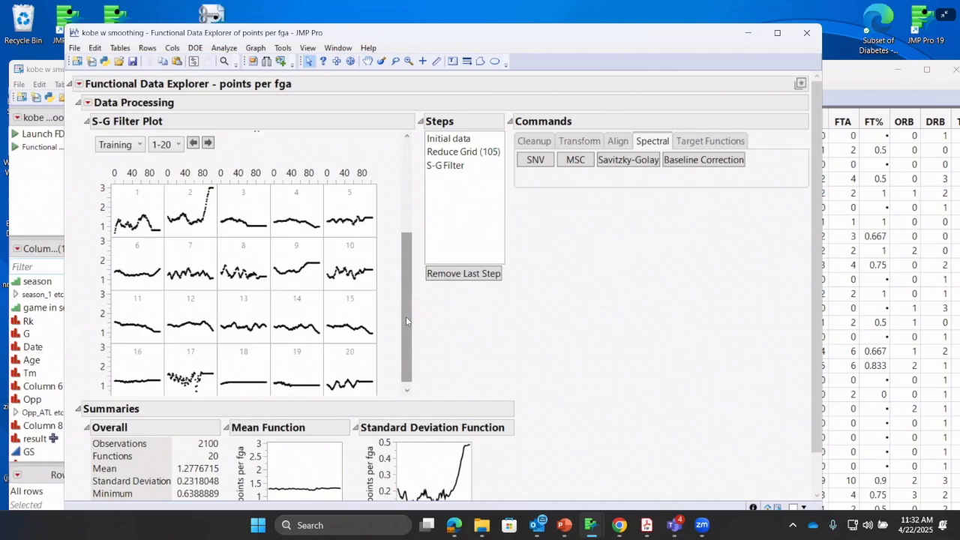
Examine the lower rows of the Savitzky-Golay filtered season plots for points per fga
{"action": "scroll", "coordinate": [409, 322], "scroll_direction": "down", "scroll_amount": 1}
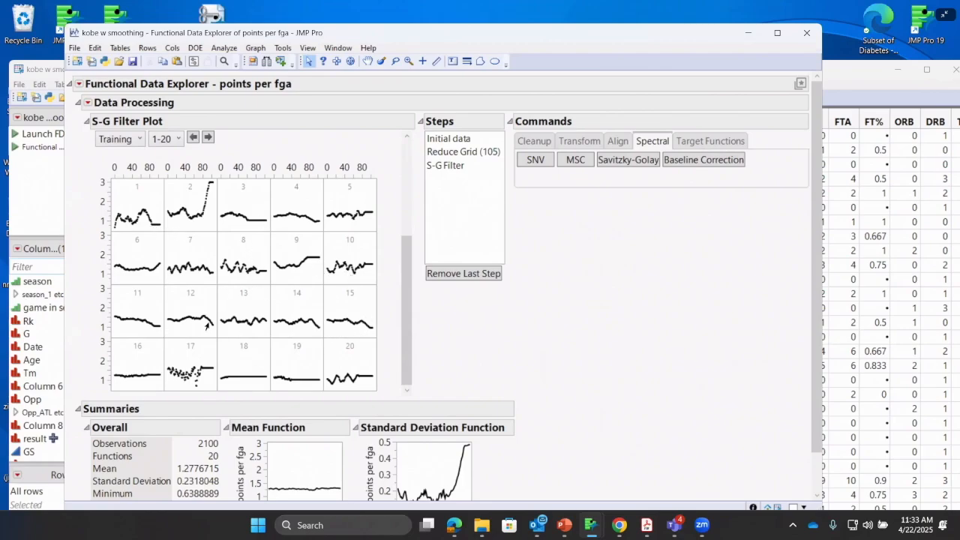
{"action": "mouse_move", "coordinate": [208, 325]}
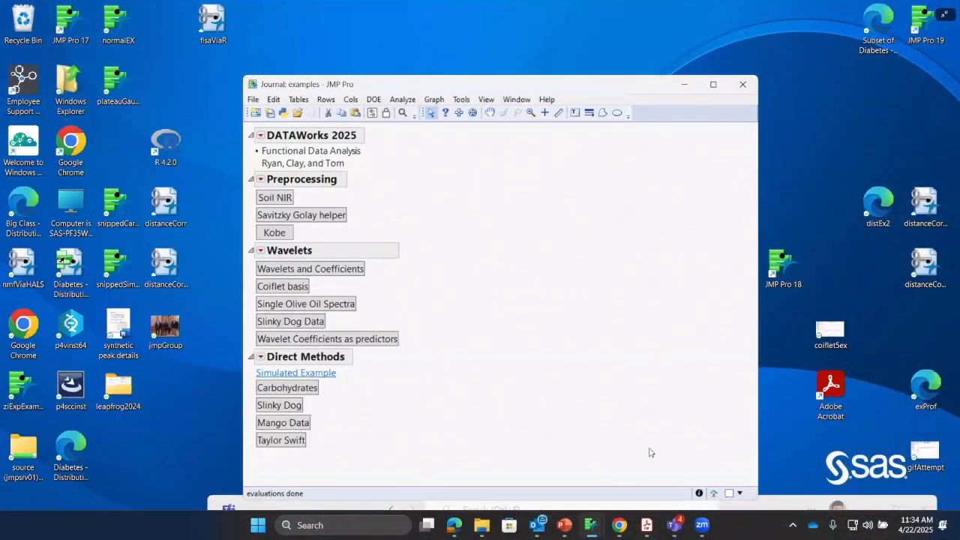
Switch to the "wavelets and direct methods" presentation in PowerPoint and start its slide show from the beginning
{"action": "mouse_move", "coordinate": [563, 530]}
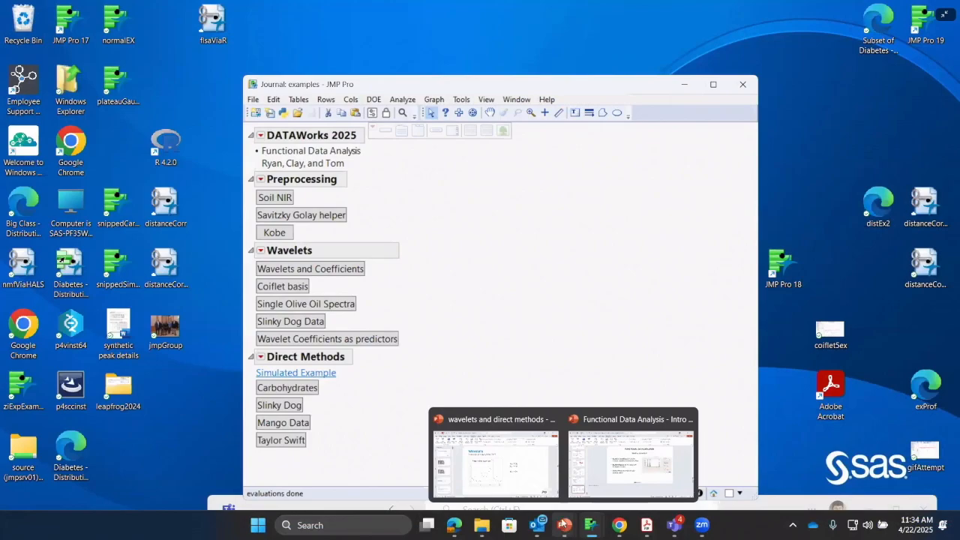
{"action": "left_click", "coordinate": [508, 481]}
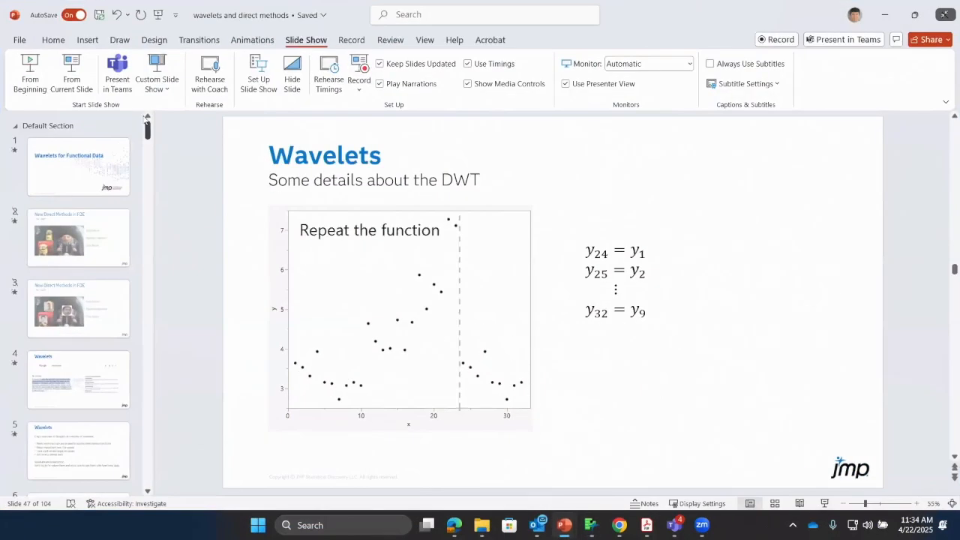
{"action": "scroll", "coordinate": [96, 151], "scroll_direction": "up", "scroll_amount": 5}
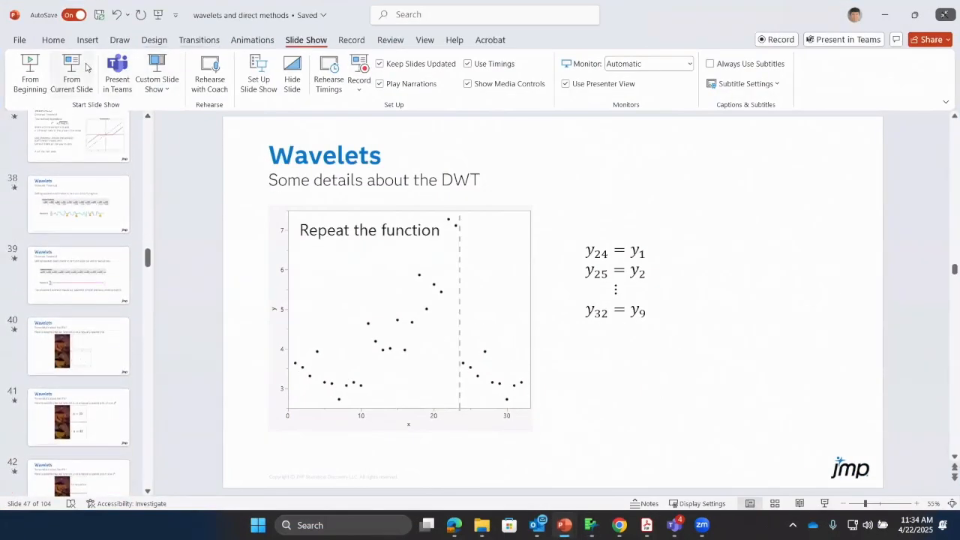
{"action": "left_click", "coordinate": [34, 75]}
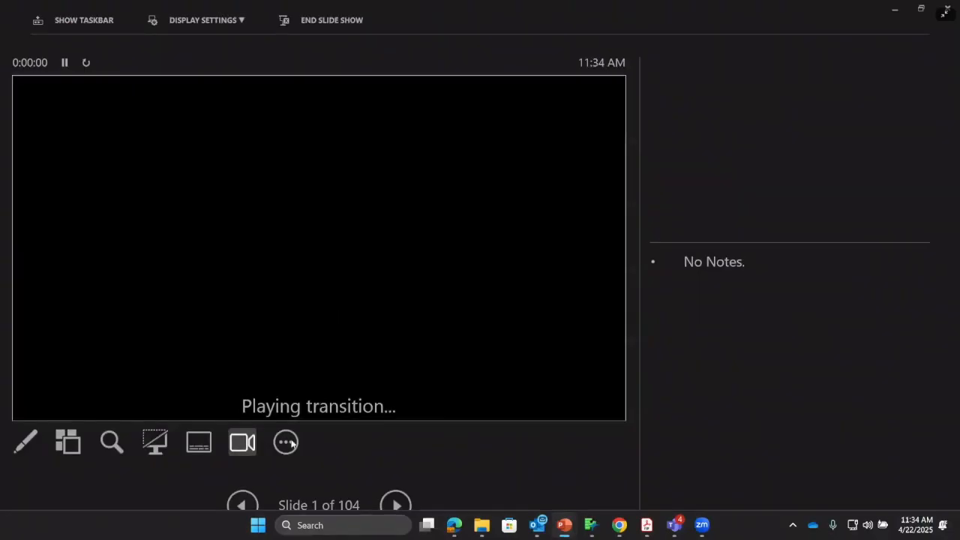
Hide the presenter view and advance the slide show to the Wavelets definition slide
{"action": "left_click", "coordinate": [285, 441]}
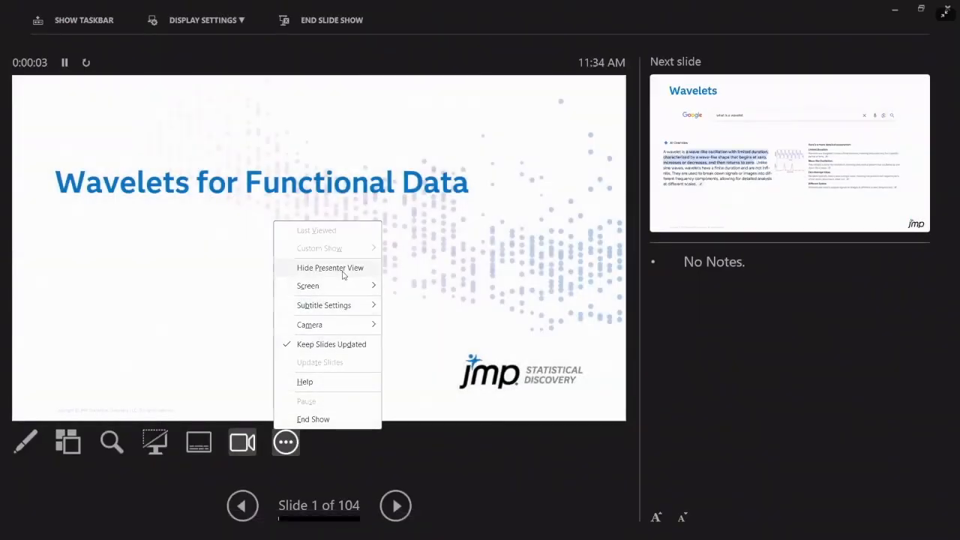
{"action": "left_click", "coordinate": [344, 271]}
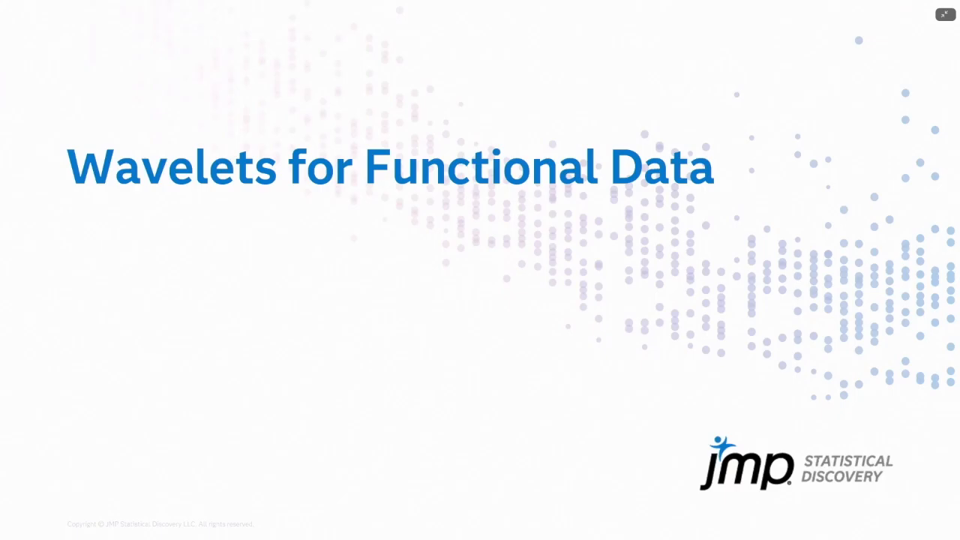
{"action": "key", "text": "Right"}
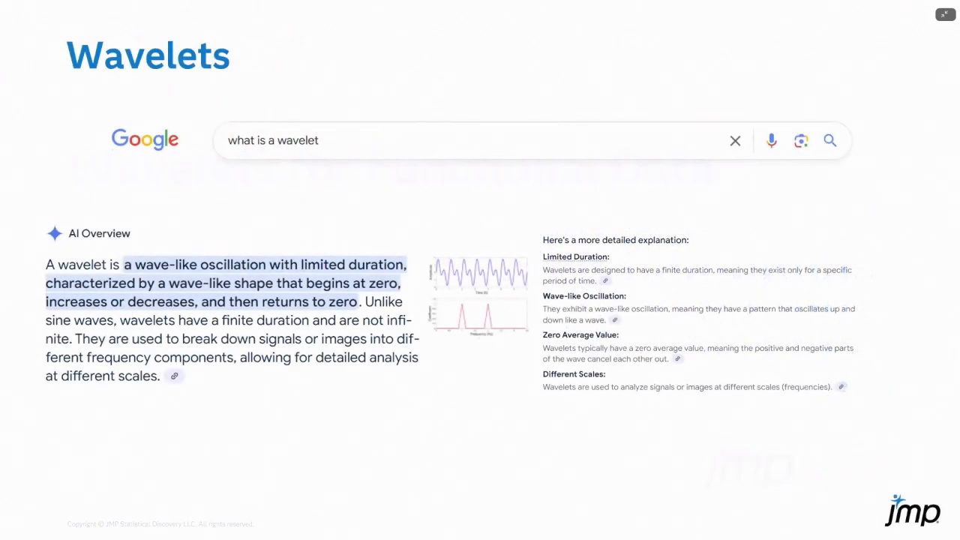
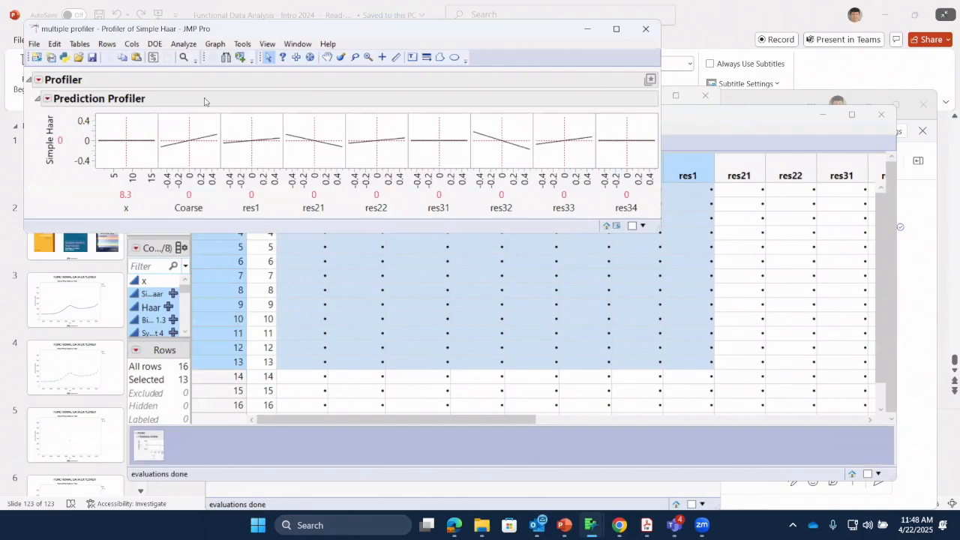
{"action": "left_click_drag", "start_coordinate": [198, 30], "coordinate": [299, 183]}
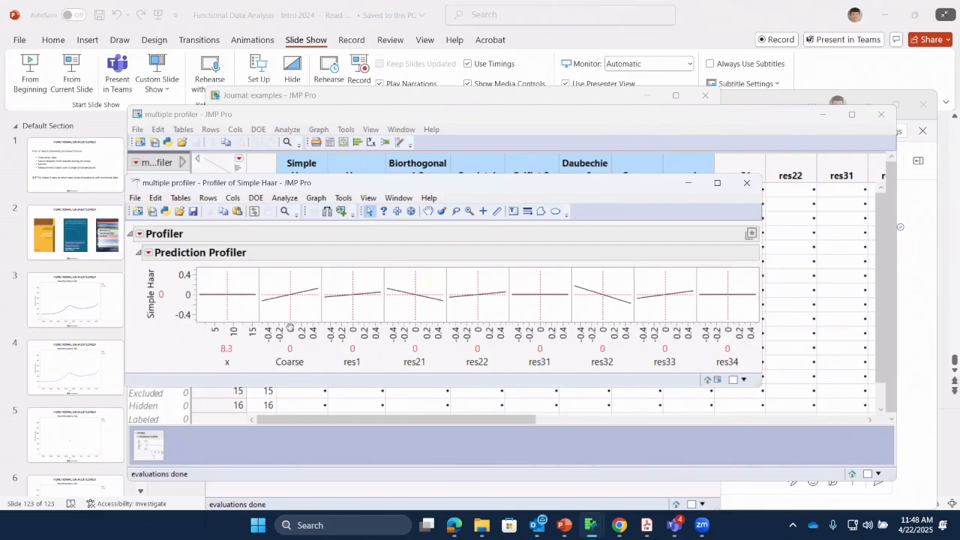
{"action": "left_click", "coordinate": [305, 361]}
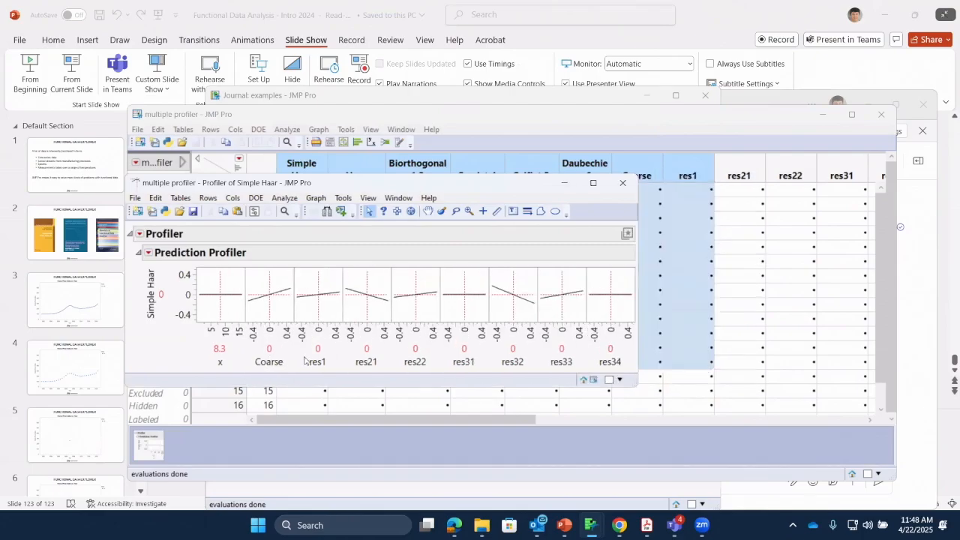
{"action": "left_click", "coordinate": [156, 198]}
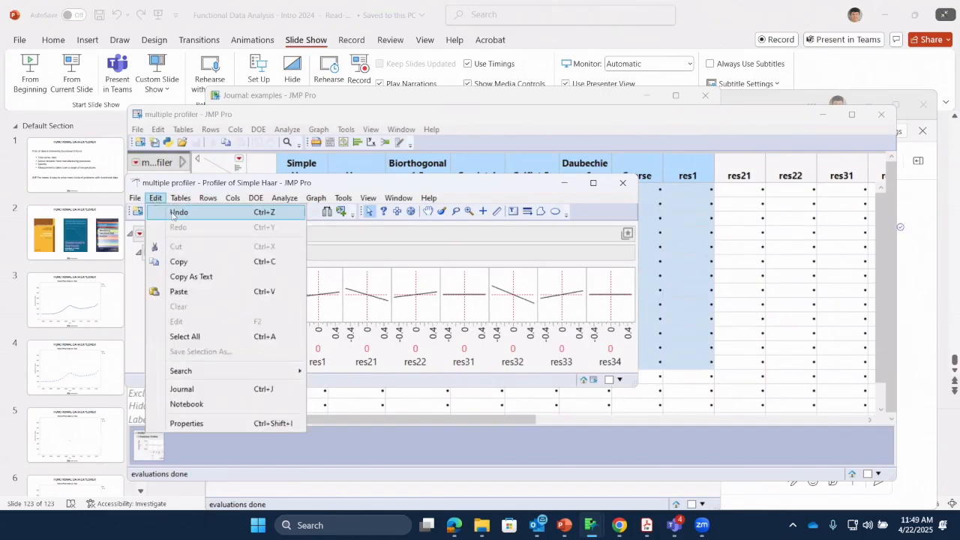
{"action": "left_click", "coordinate": [173, 213]}
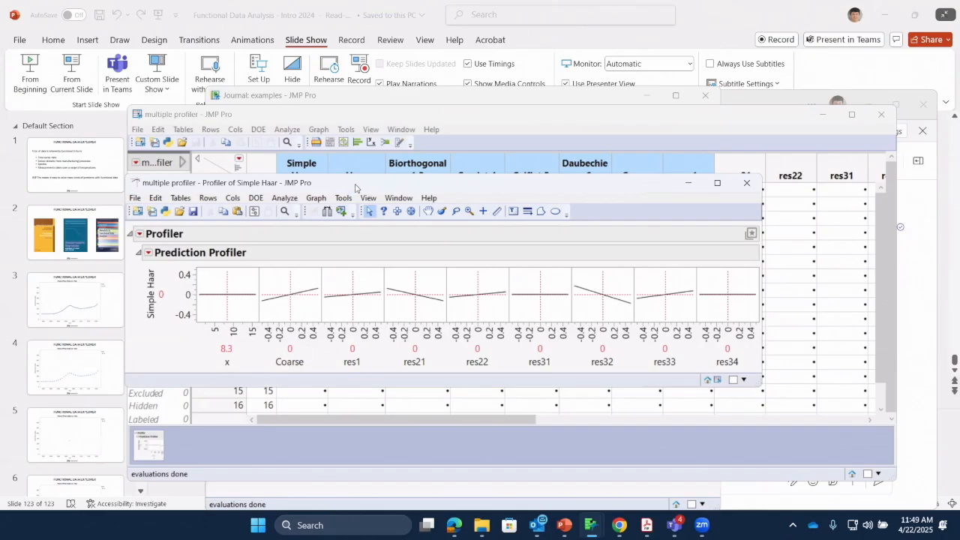
{"action": "left_click_drag", "start_coordinate": [358, 186], "coordinate": [508, 168]}
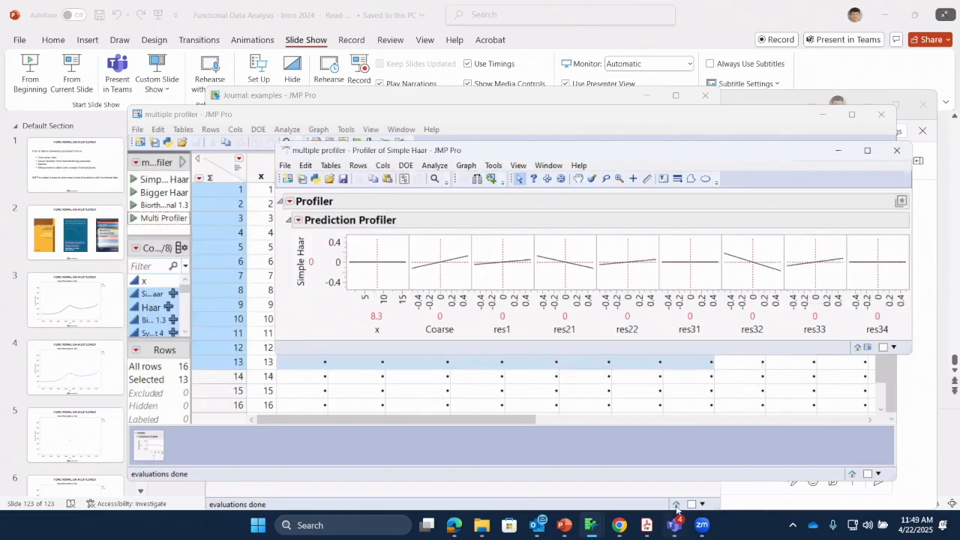
{"action": "left_click", "coordinate": [620, 525]}
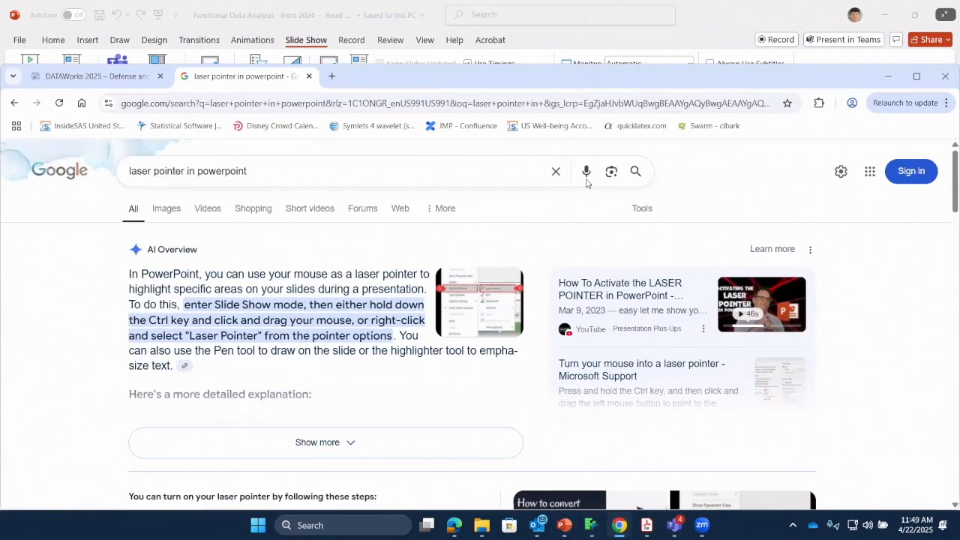
{"action": "left_click", "coordinate": [888, 76]}
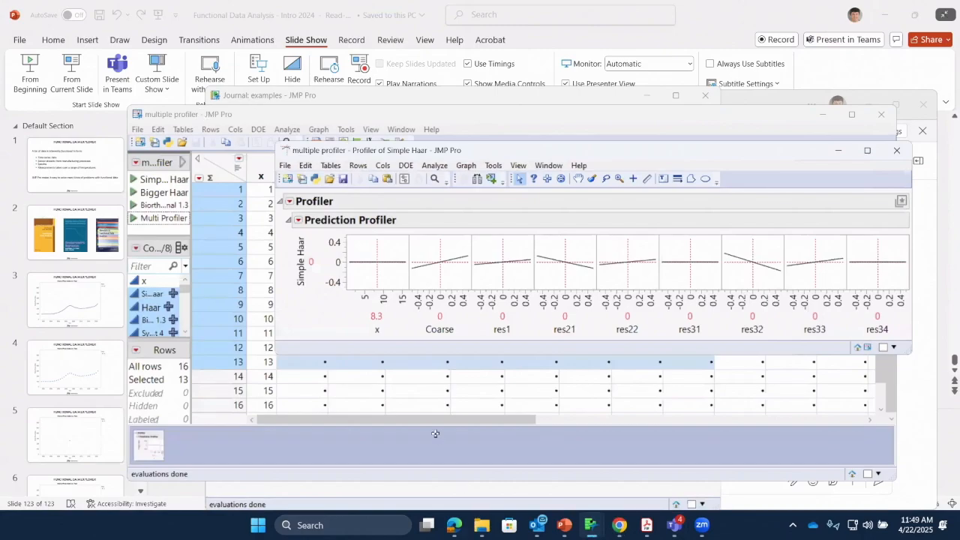
Switch to the "wavelets and direct methods" presentation in PowerPoint and display slide 17 with the Haar wavelet basis
{"action": "left_click", "coordinate": [719, 17]}
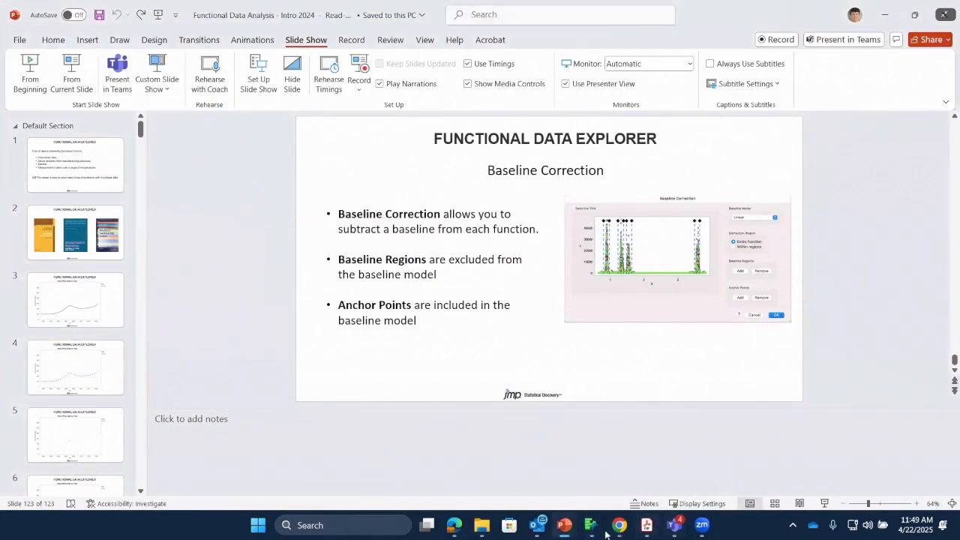
{"action": "mouse_move", "coordinate": [564, 527]}
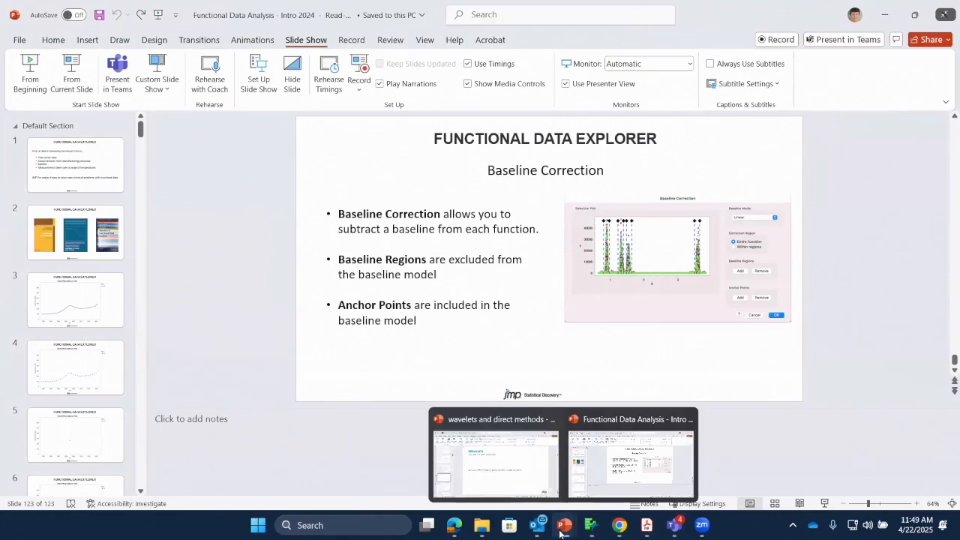
{"action": "left_click", "coordinate": [516, 483]}
{"action": "left_click", "coordinate": [75, 298]}
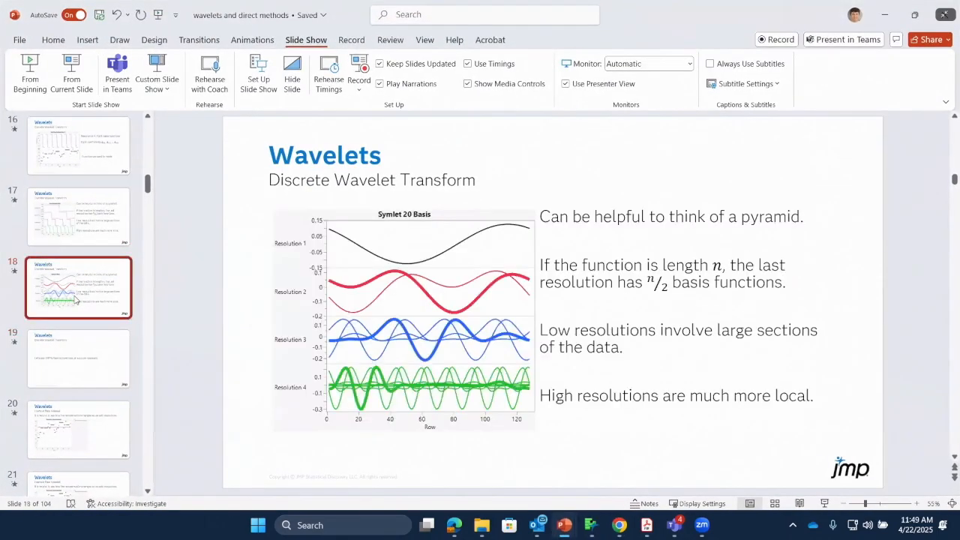
{"action": "left_click", "coordinate": [75, 242]}
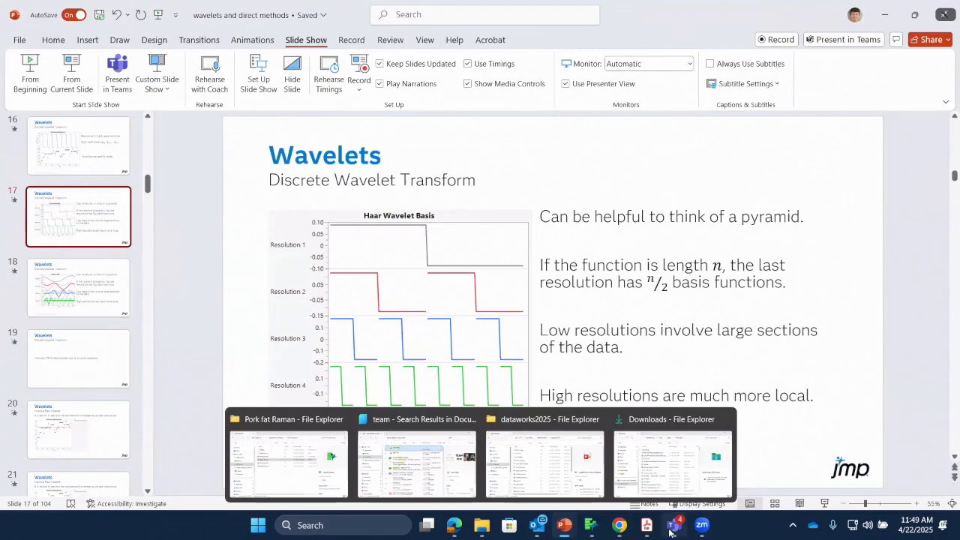
Switch to the multiple profiler table in JMP, run its Simple Haar profiler script, and arrange both windows so they do not overlap
{"action": "mouse_move", "coordinate": [599, 534]}
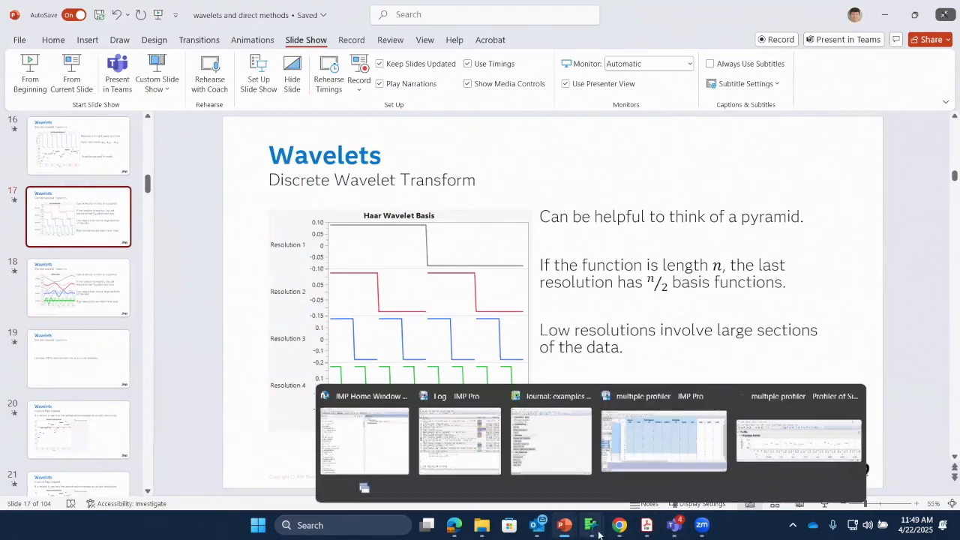
{"action": "left_click", "coordinate": [664, 454]}
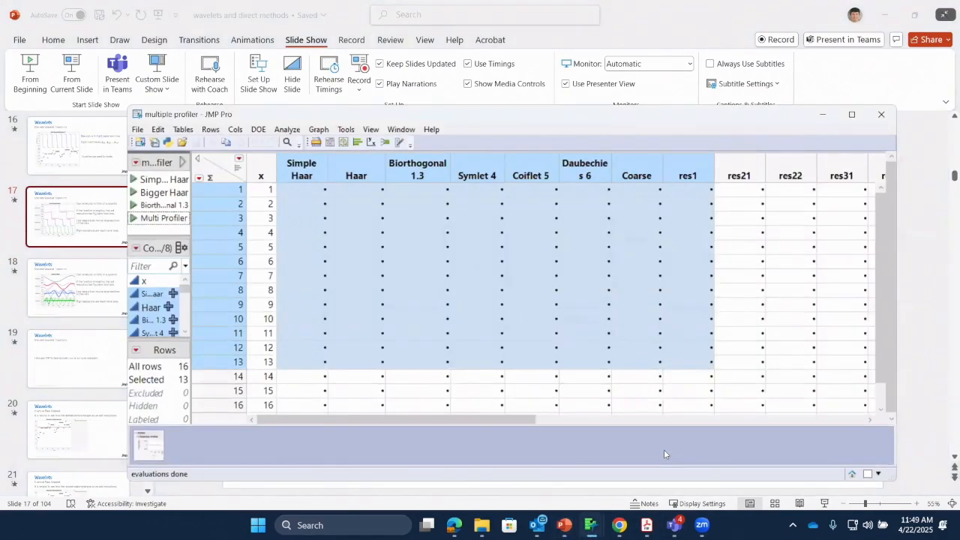
{"action": "left_click", "coordinate": [134, 179]}
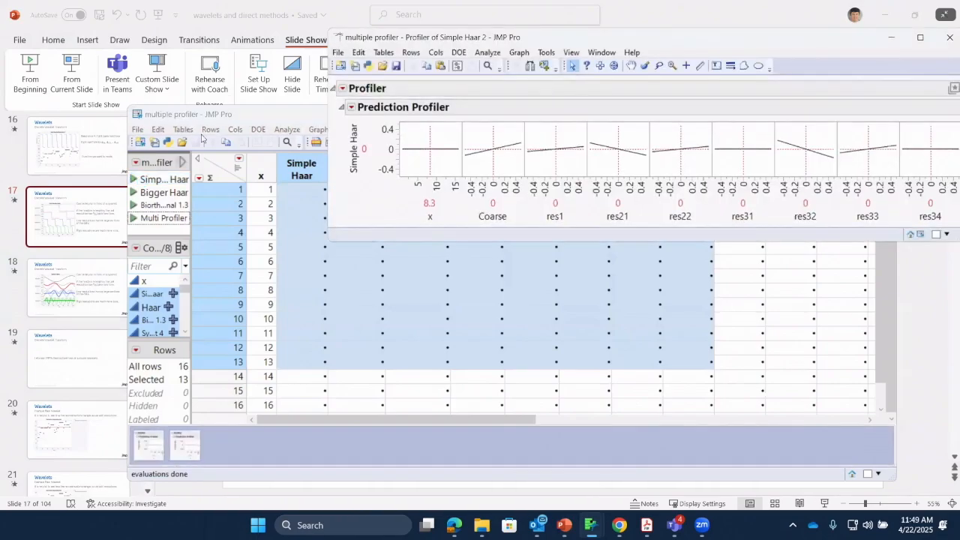
{"action": "left_click", "coordinate": [225, 118]}
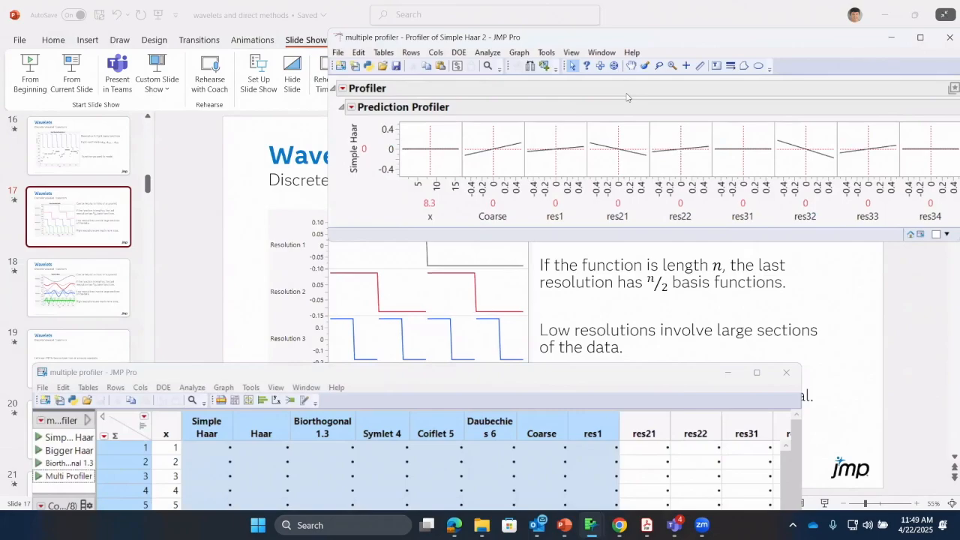
{"action": "left_click_drag", "start_coordinate": [627, 37], "coordinate": [384, 76]}
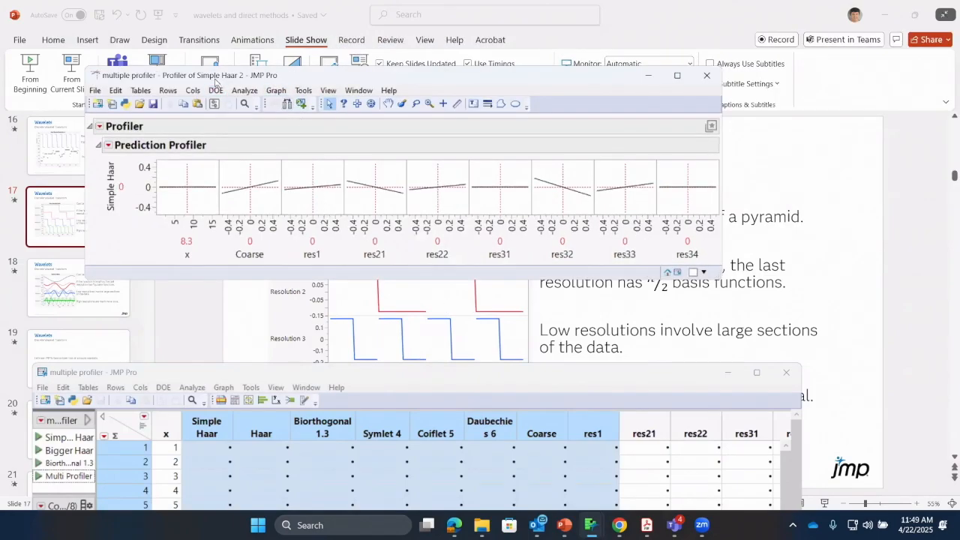
{"action": "left_click_drag", "start_coordinate": [212, 80], "coordinate": [204, 125]}
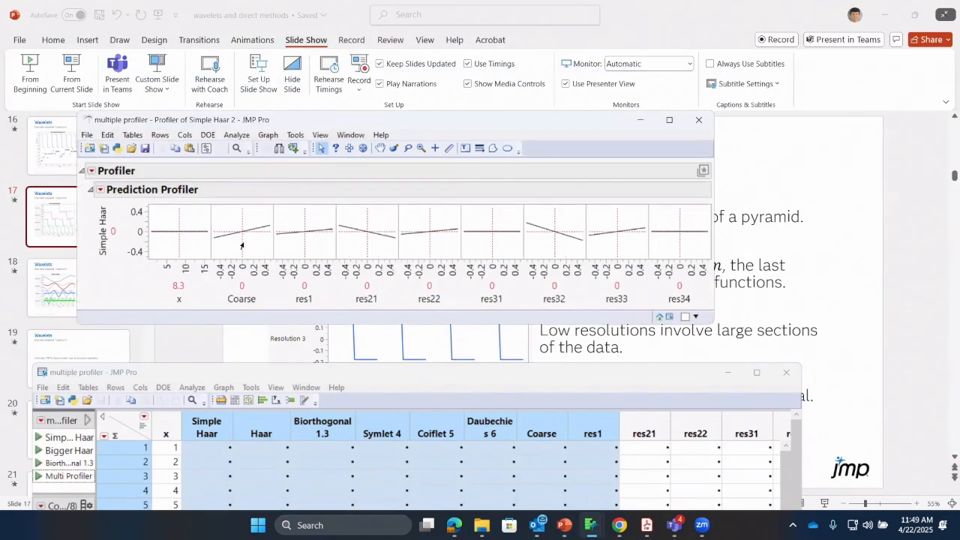
Vary the Coarse coefficient in the Simple Haar profiler between about -0.22 and 0.28, finishing at 0.01
{"action": "mouse_move", "coordinate": [242, 245]}
{"action": "left_mouse_down"}
{"action": "mouse_move", "coordinate": [268, 242]}
{"action": "mouse_move", "coordinate": [230, 253]}
{"action": "left_mouse_up"}
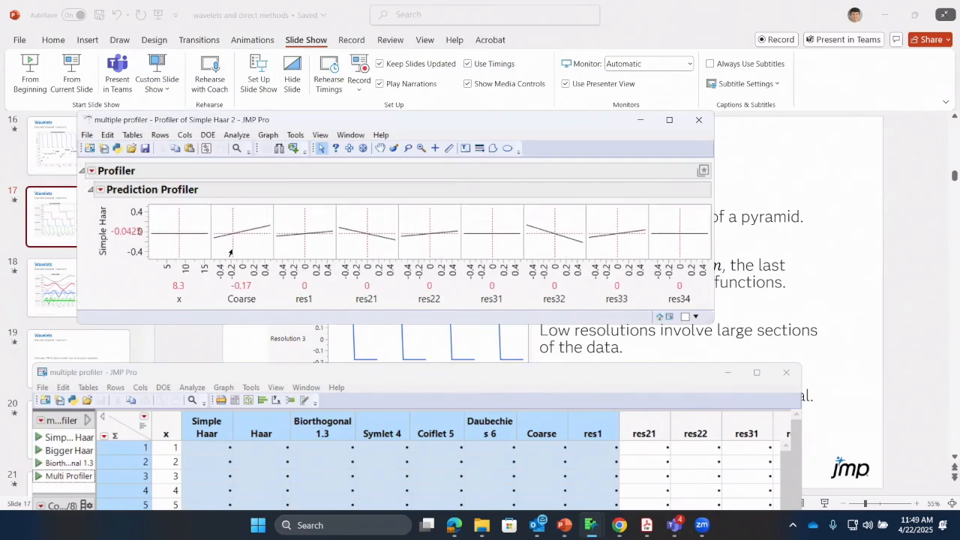
{"action": "mouse_move", "coordinate": [144, 283]}
{"action": "left_mouse_down"}
{"action": "mouse_move", "coordinate": [219, 258]}
{"action": "mouse_move", "coordinate": [141, 202]}
{"action": "mouse_move", "coordinate": [142, 284]}
{"action": "mouse_move", "coordinate": [172, 291]}
{"action": "left_mouse_up"}
{"action": "key", "text": "Escape"}
{"action": "mouse_move", "coordinate": [684, 309]}
{"action": "left_mouse_down"}
{"action": "mouse_move", "coordinate": [682, 289]}
{"action": "mouse_move", "coordinate": [459, 299]}
{"action": "left_mouse_up"}
{"action": "left_click", "coordinate": [233, 237]}
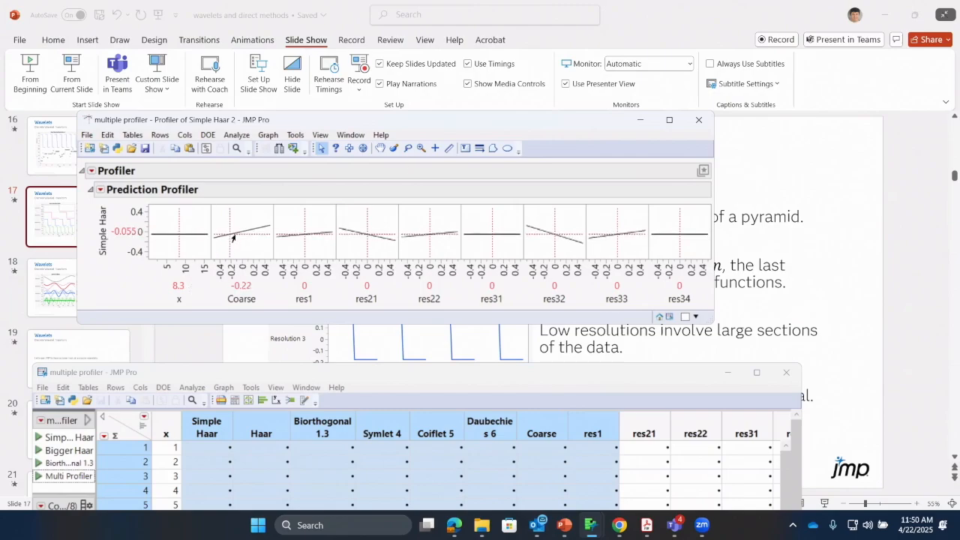
{"action": "left_click", "coordinate": [235, 238]}
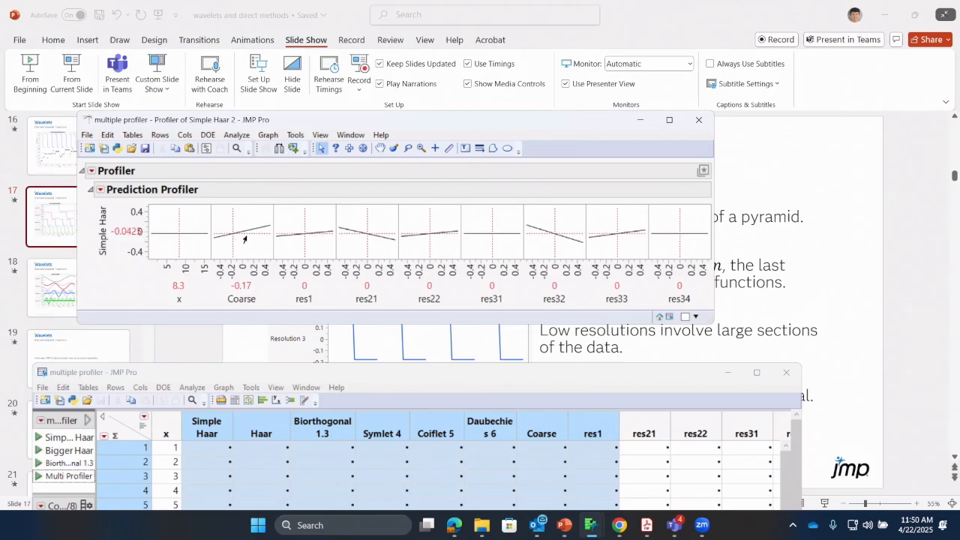
{"action": "left_click", "coordinate": [228, 247]}
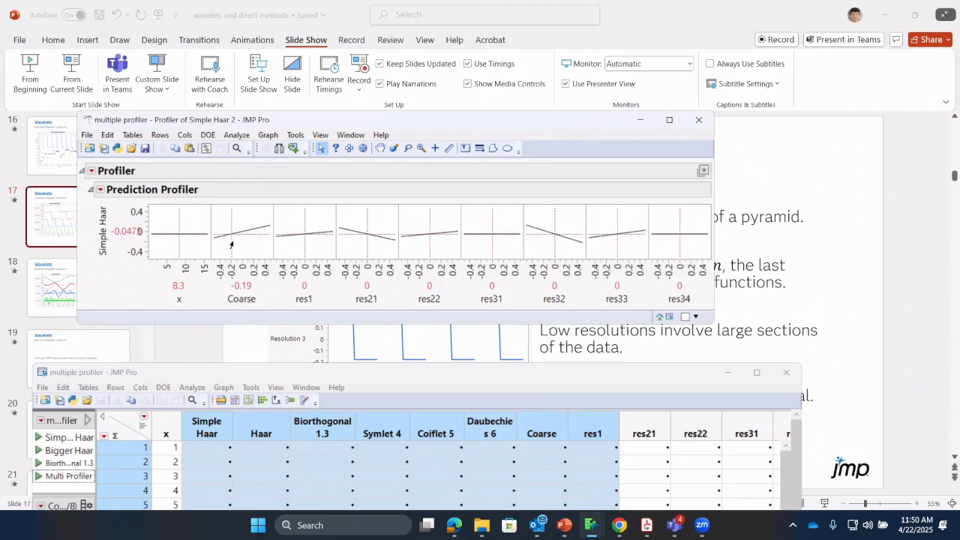
{"action": "left_click_drag", "start_coordinate": [229, 242], "coordinate": [261, 239]}
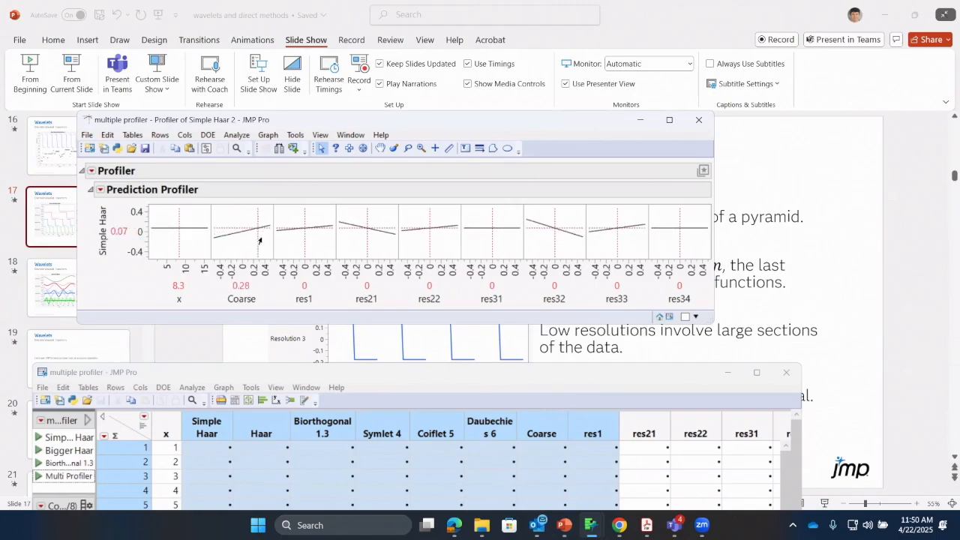
{"action": "left_click_drag", "start_coordinate": [266, 245], "coordinate": [241, 255]}
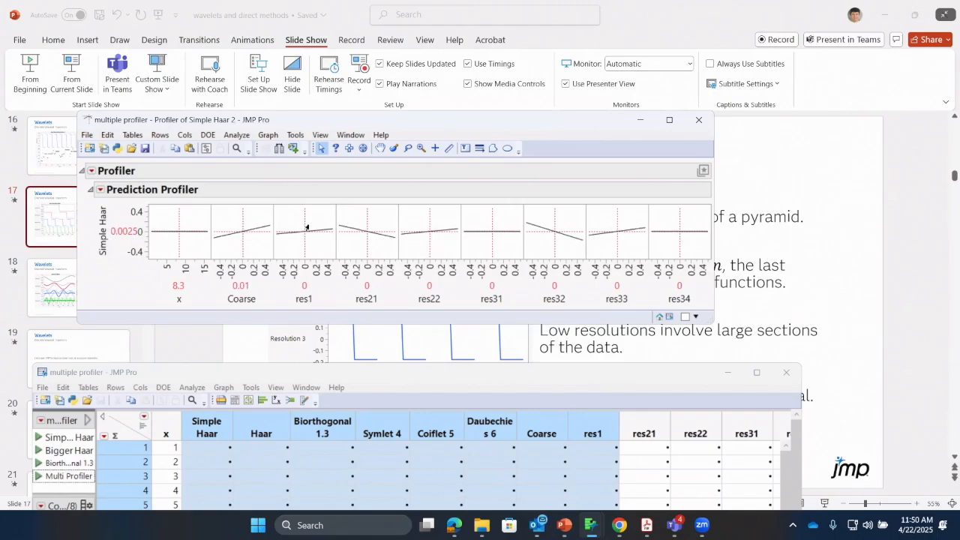
Vary the res1 coefficient from 0.5 to -0.44, and try res21 at 0.17 before resetting it to 0
{"action": "left_click_drag", "start_coordinate": [306, 239], "coordinate": [332, 237]}
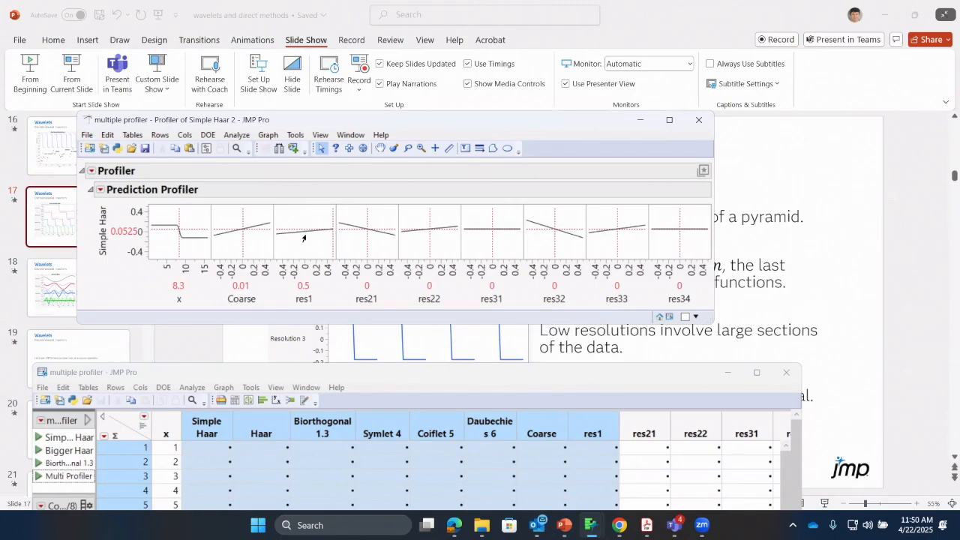
{"action": "left_click_drag", "start_coordinate": [304, 238], "coordinate": [275, 252]}
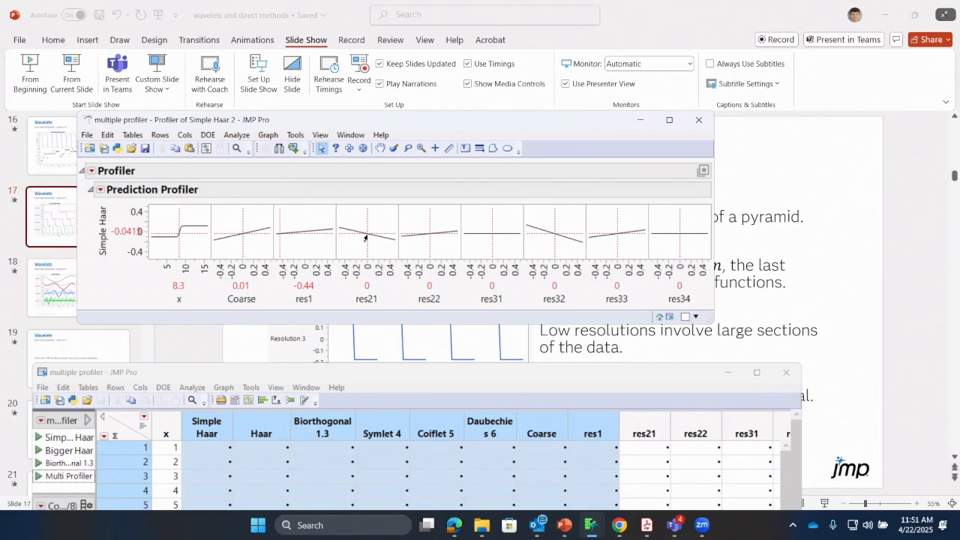
{"action": "mouse_move", "coordinate": [366, 238]}
{"action": "left_mouse_down"}
{"action": "mouse_move", "coordinate": [390, 240]}
{"action": "mouse_move", "coordinate": [376, 238]}
{"action": "left_mouse_up"}
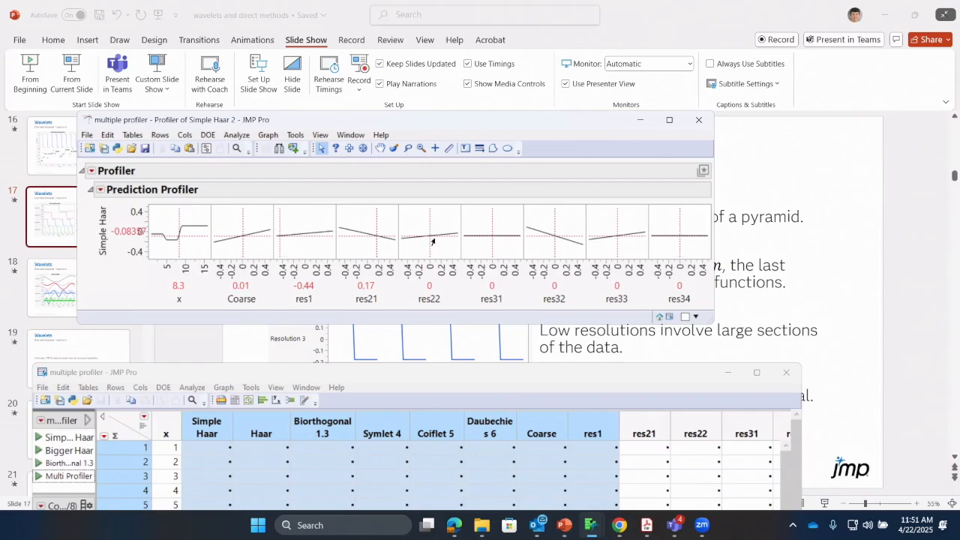
{"action": "left_click", "coordinate": [364, 285]}
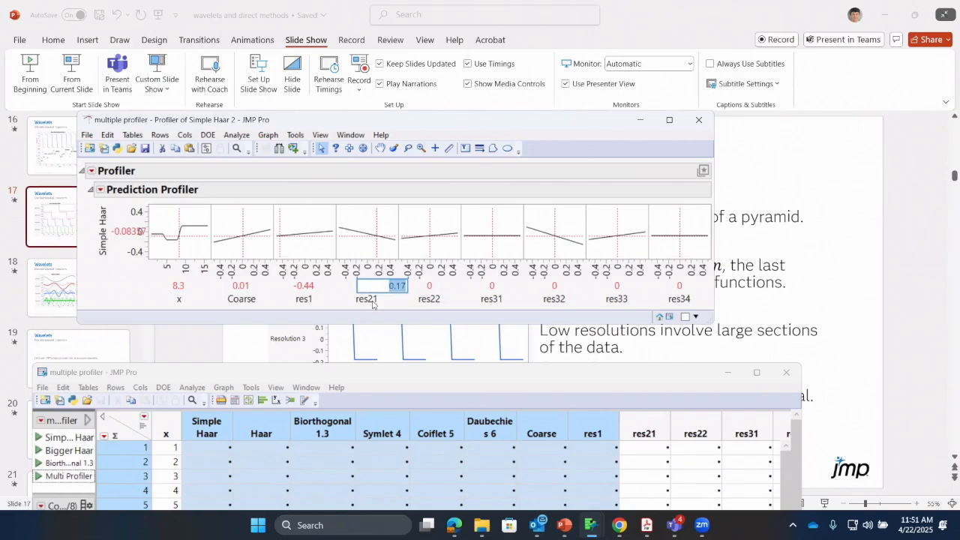
{"action": "type", "text": "0"}
{"action": "key", "text": "Return"}
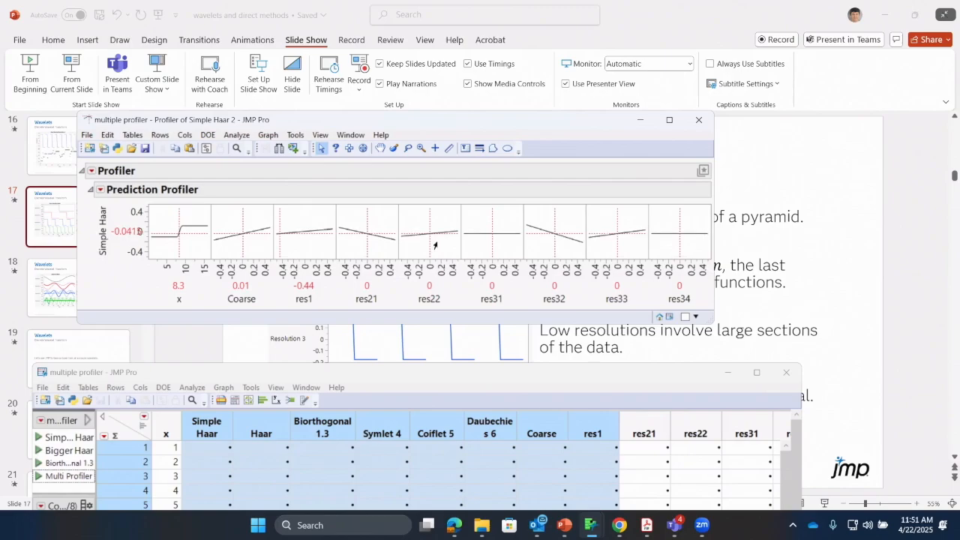
Try shifting the res22 coefficient in the Simple Haar profiler, and reset it to 0
{"action": "mouse_move", "coordinate": [435, 245]}
{"action": "left_mouse_down"}
{"action": "mouse_move", "coordinate": [449, 243]}
{"action": "mouse_move", "coordinate": [413, 244]}
{"action": "mouse_move", "coordinate": [453, 243]}
{"action": "mouse_move", "coordinate": [431, 242]}
{"action": "left_mouse_up"}
{"action": "left_click", "coordinate": [427, 288]}
{"action": "type", "text": "0"}
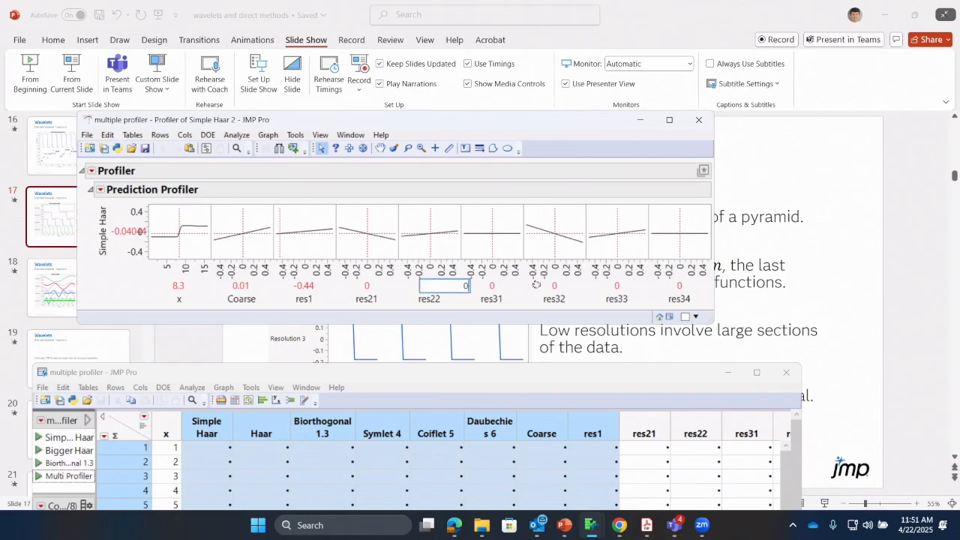
{"action": "key", "text": "Return"}
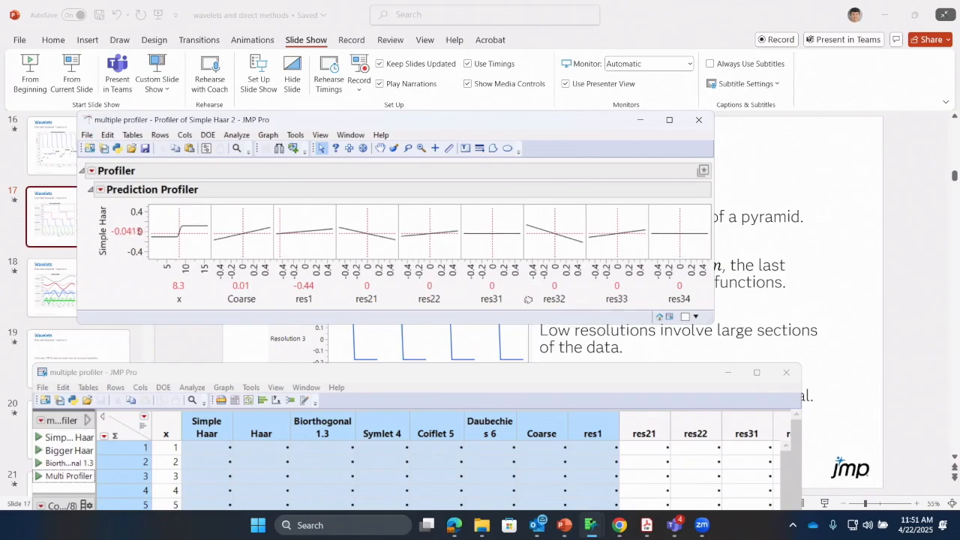
Lower the res32 coefficient to -0.14 to show its local effect, and close the Simple Haar profiler
{"action": "left_click_drag", "start_coordinate": [556, 242], "coordinate": [544, 242]}
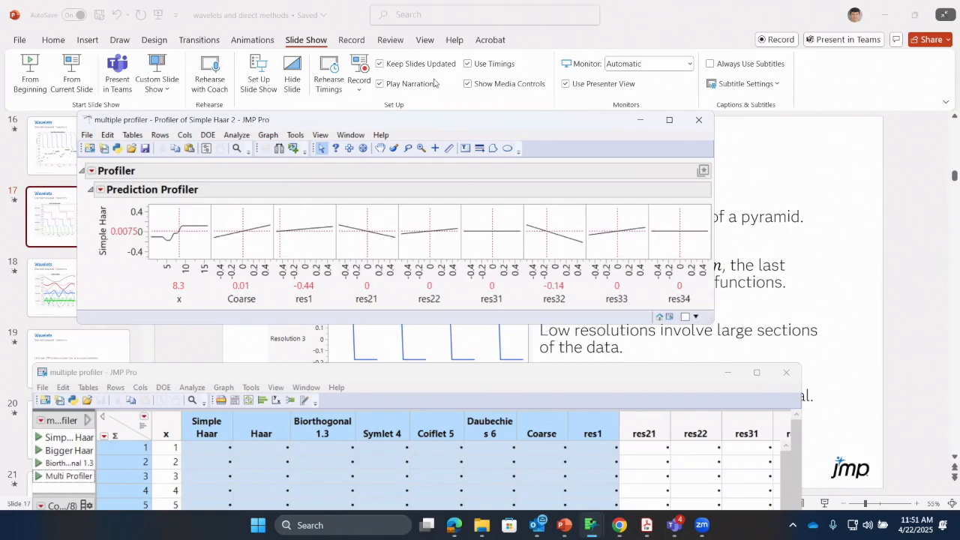
{"action": "left_click_drag", "start_coordinate": [508, 125], "coordinate": [507, 160]}
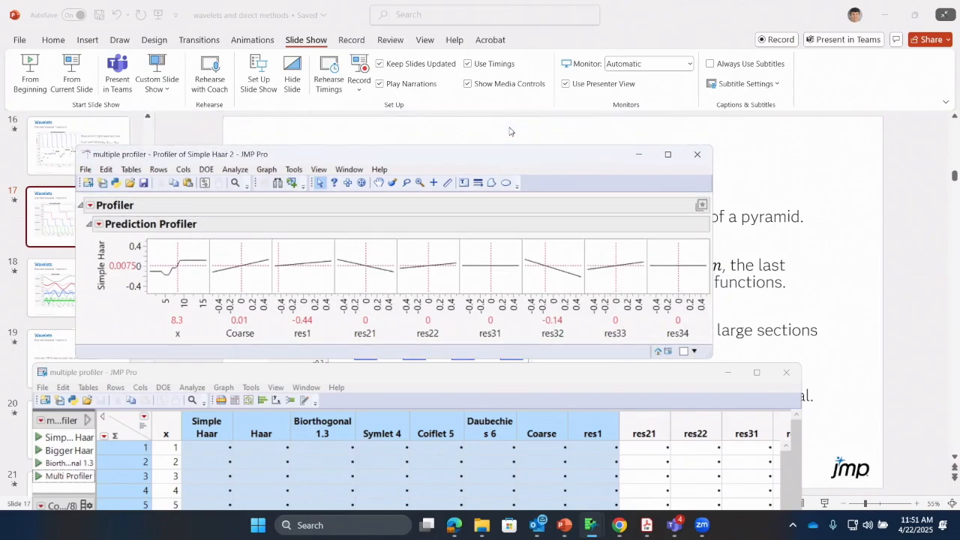
{"action": "left_click", "coordinate": [698, 155]}
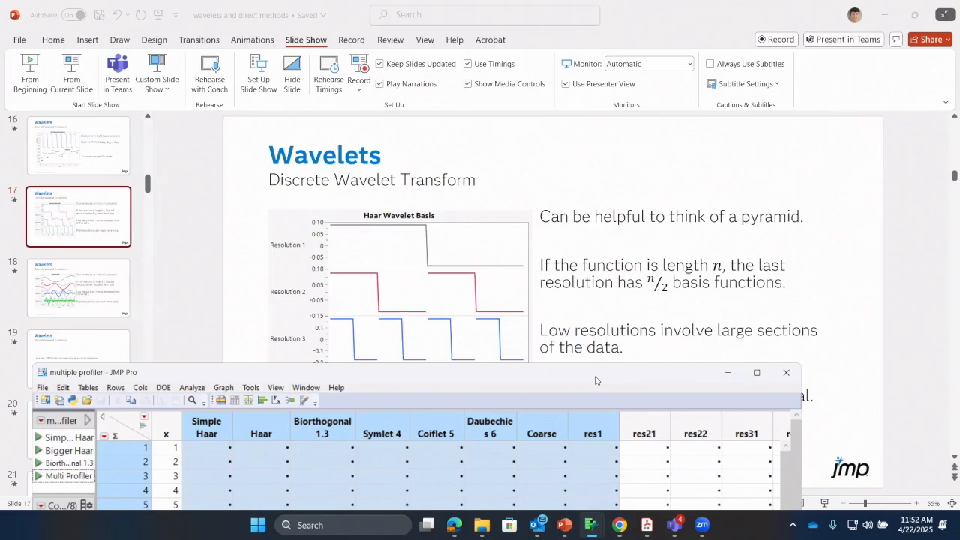
Run the Multi Profiler script from the multiple profiler table and reposition the resulting Reconstruction profiler window
{"action": "left_click_drag", "start_coordinate": [595, 380], "coordinate": [631, 124]}
{"action": "left_click", "coordinate": [73, 228]}
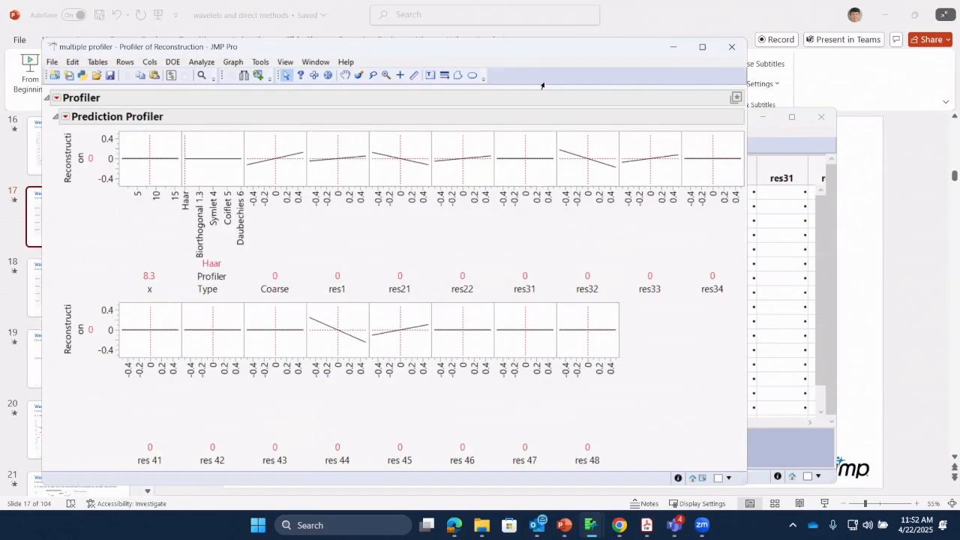
{"action": "left_click_drag", "start_coordinate": [521, 46], "coordinate": [551, 230]}
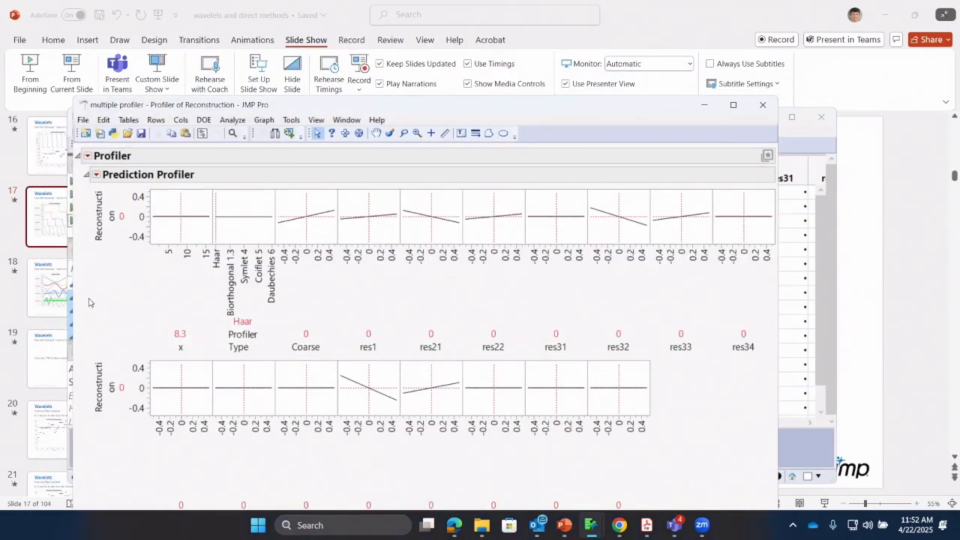
Switch the profiler type to Symlet 4 and set Coarse to 0.03, res1 to 0.17, res21 to 0.09 and res22 to 0.11
{"action": "left_click", "coordinate": [244, 224]}
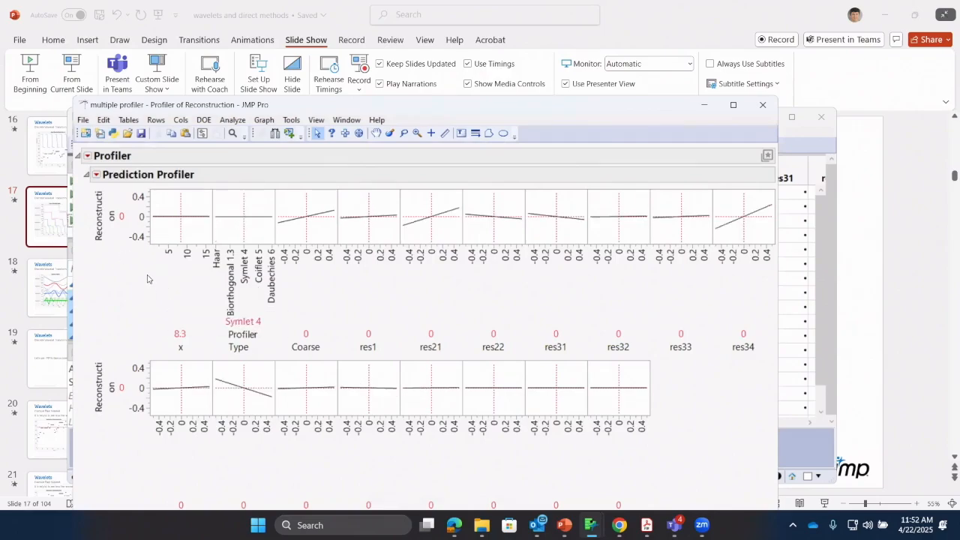
{"action": "mouse_move", "coordinate": [147, 274]}
{"action": "left_mouse_down"}
{"action": "mouse_move", "coordinate": [218, 208]}
{"action": "mouse_move", "coordinate": [143, 241]}
{"action": "mouse_move", "coordinate": [172, 289]}
{"action": "left_mouse_up"}
{"action": "mouse_move", "coordinate": [308, 226]}
{"action": "left_mouse_down"}
{"action": "mouse_move", "coordinate": [332, 218]}
{"action": "mouse_move", "coordinate": [287, 233]}
{"action": "mouse_move", "coordinate": [323, 219]}
{"action": "mouse_move", "coordinate": [293, 255]}
{"action": "mouse_move", "coordinate": [286, 240]}
{"action": "mouse_move", "coordinate": [310, 242]}
{"action": "left_mouse_up"}
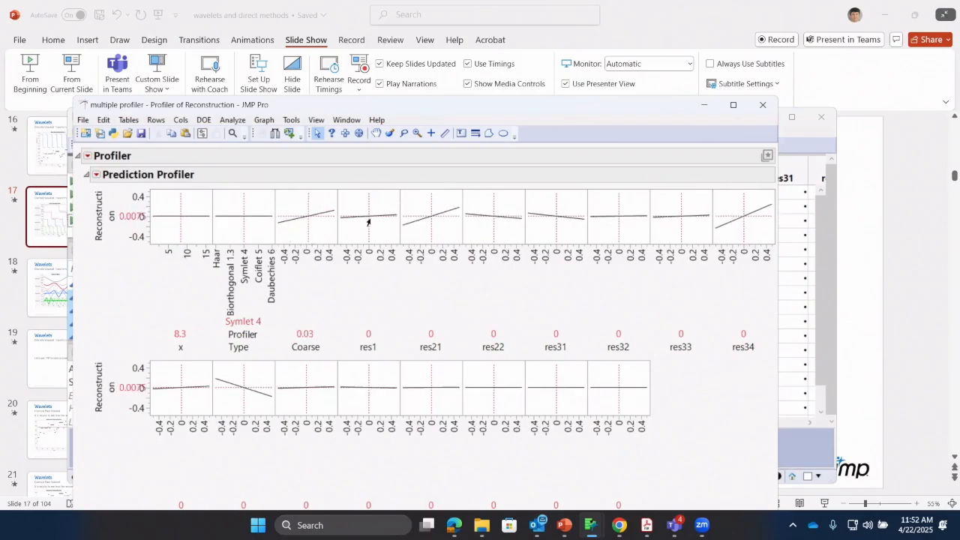
{"action": "left_click_drag", "start_coordinate": [368, 222], "coordinate": [437, 239]}
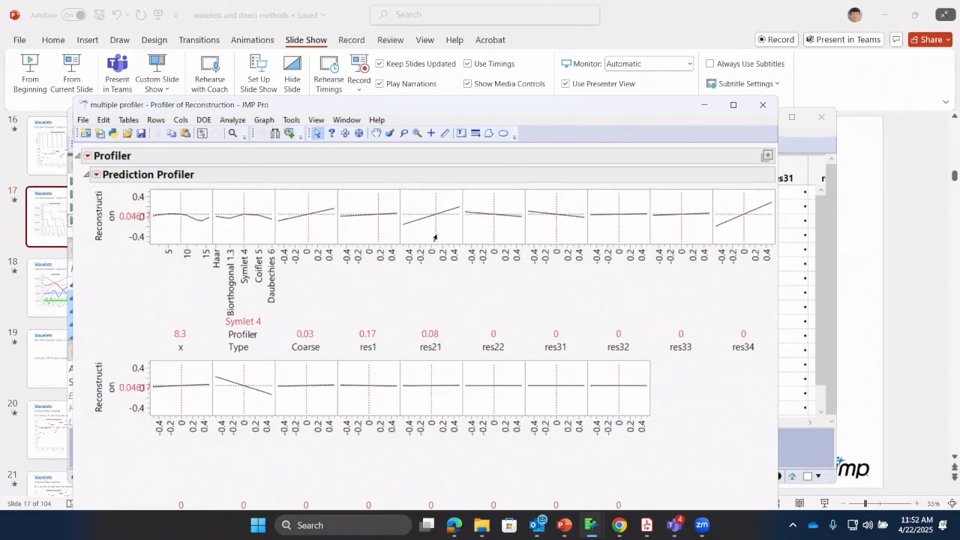
{"action": "mouse_move", "coordinate": [498, 222]}
{"action": "left_mouse_down"}
{"action": "mouse_move", "coordinate": [509, 228]}
{"action": "mouse_move", "coordinate": [498, 229]}
{"action": "left_mouse_up"}
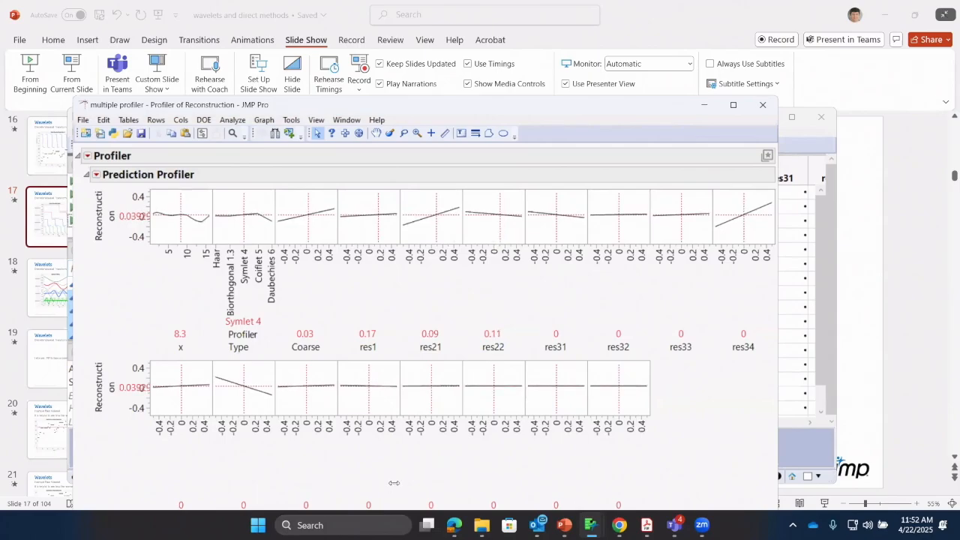
Vary the fine-resolution coefficients, trying res 45 at 0.17 before setting it to -0.24, res 46 to -0.49 and res 42 to -0.5
{"action": "mouse_move", "coordinate": [429, 393]}
{"action": "left_mouse_down"}
{"action": "mouse_move", "coordinate": [450, 389]}
{"action": "mouse_move", "coordinate": [440, 390]}
{"action": "left_mouse_up"}
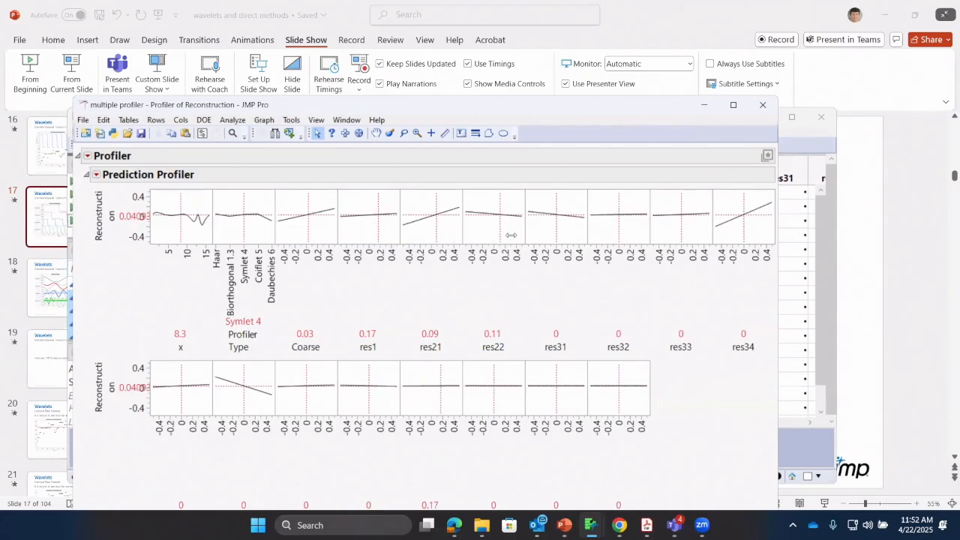
{"action": "left_click_drag", "start_coordinate": [574, 104], "coordinate": [586, 69]}
{"action": "left_click_drag", "start_coordinate": [438, 357], "coordinate": [429, 358]}
{"action": "left_click_drag", "start_coordinate": [505, 353], "coordinate": [474, 361]}
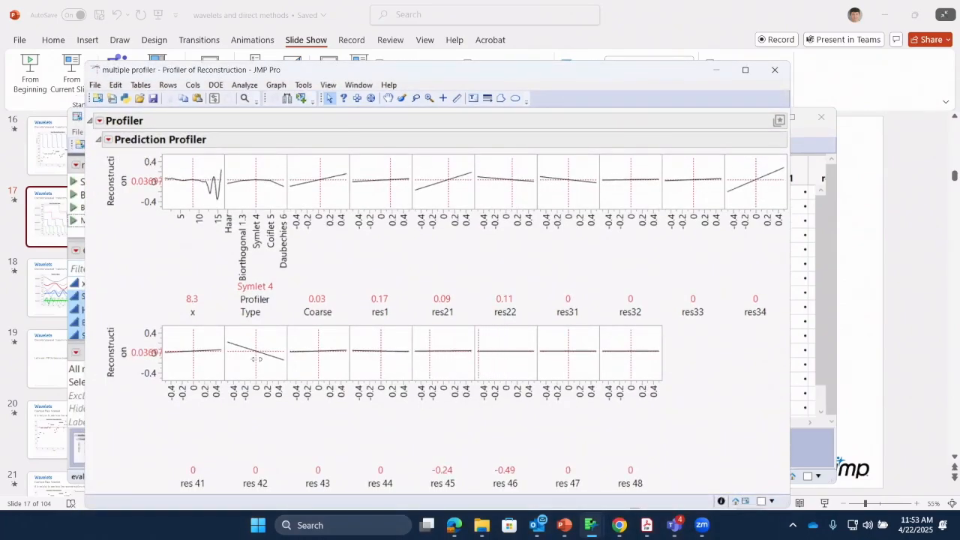
{"action": "left_click_drag", "start_coordinate": [256, 359], "coordinate": [225, 358]}
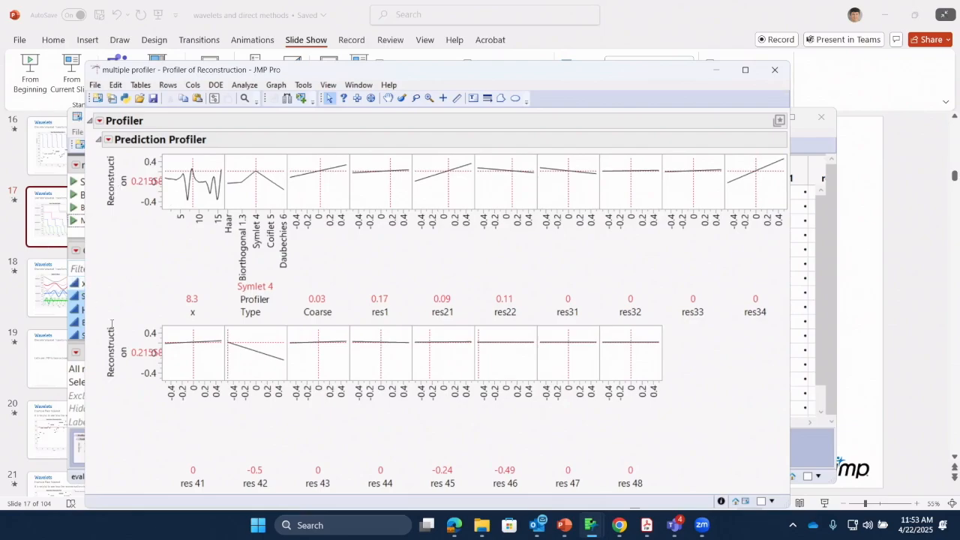
Change the profiler type to Coiflet 5 and on to Biorthogonal 1.3, and set res 45 to 0.01 and res 48 to 0.12
{"action": "left_click", "coordinate": [268, 196]}
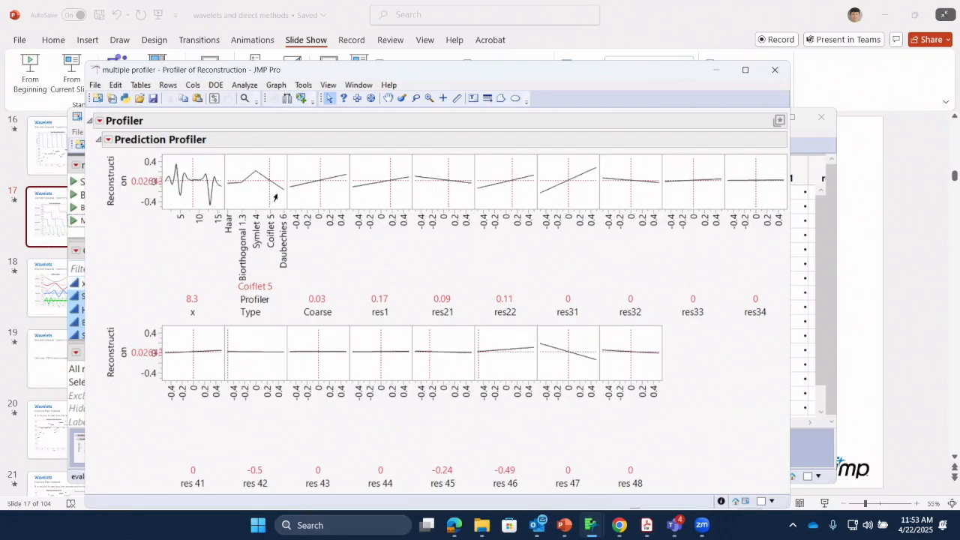
{"action": "left_click_drag", "start_coordinate": [275, 197], "coordinate": [246, 193]}
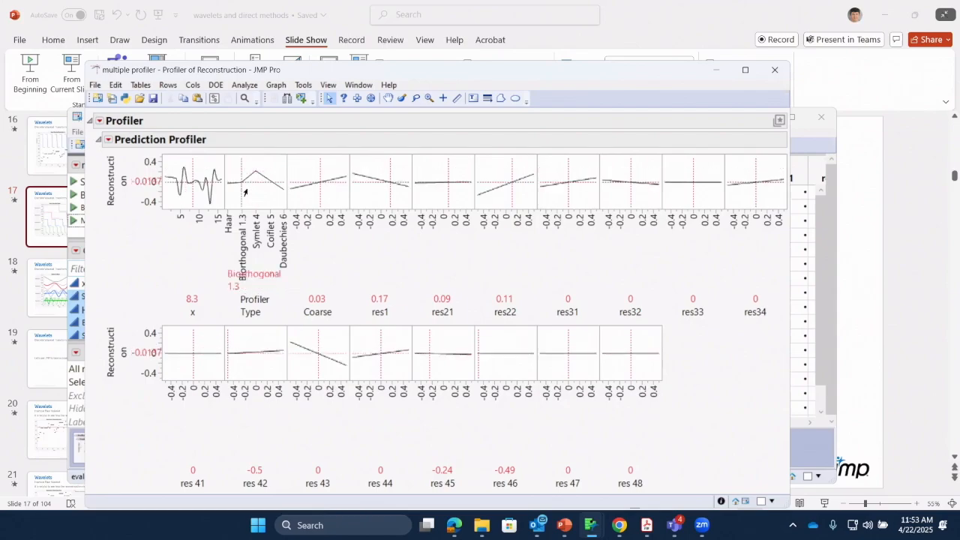
{"action": "left_click_drag", "start_coordinate": [433, 357], "coordinate": [445, 355]}
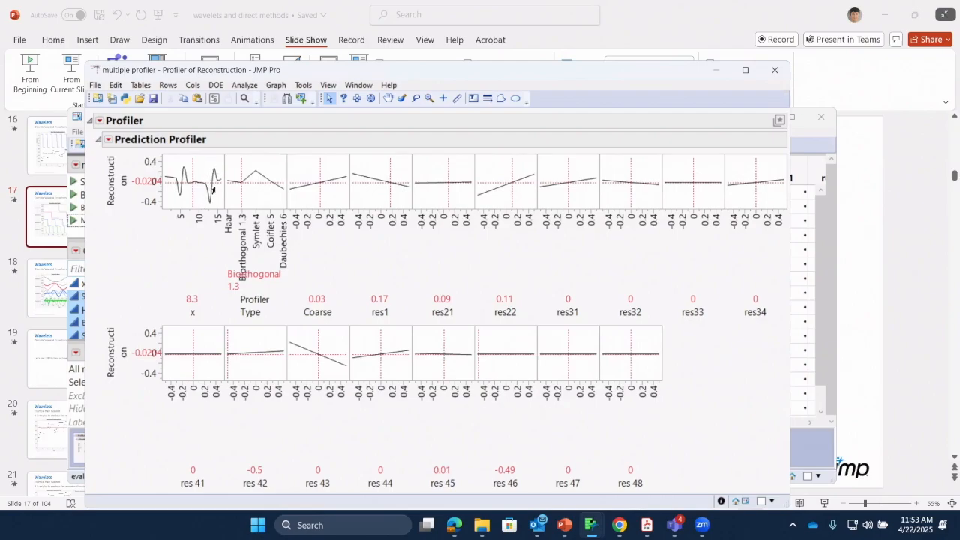
{"action": "mouse_move", "coordinate": [630, 357]}
{"action": "left_mouse_down"}
{"action": "mouse_move", "coordinate": [606, 345]}
{"action": "mouse_move", "coordinate": [636, 349]}
{"action": "left_mouse_up"}
{"action": "left_click_drag", "start_coordinate": [613, 78], "coordinate": [605, 91]}
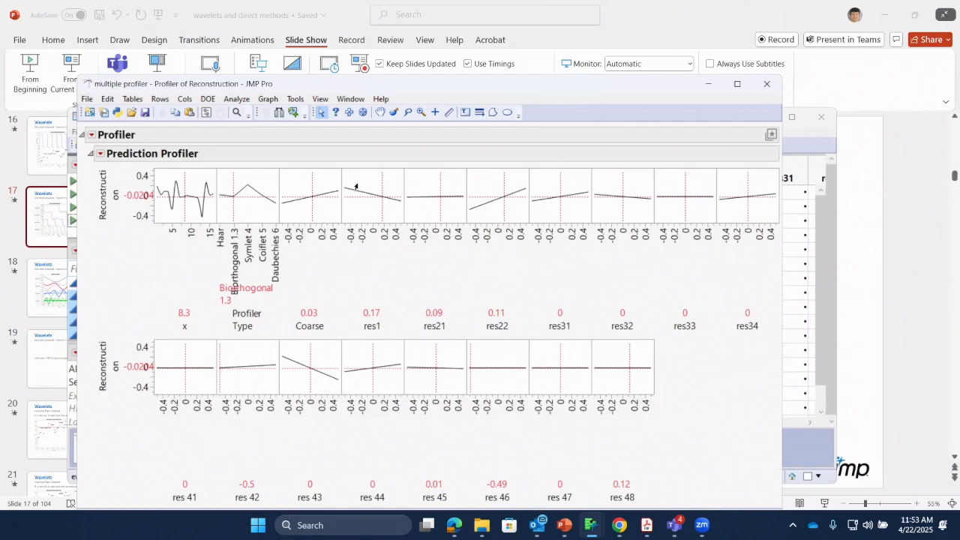
Raise the res1 coefficient to 0.46, lower it to -0.07, and move the profiler window down to uncover the data table
{"action": "left_click_drag", "start_coordinate": [353, 193], "coordinate": [399, 211]}
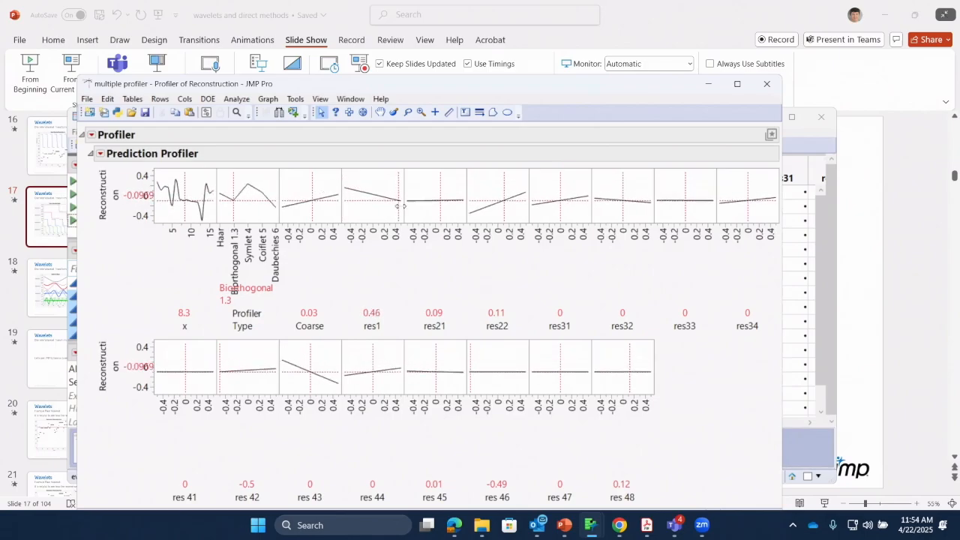
{"action": "left_click", "coordinate": [370, 204]}
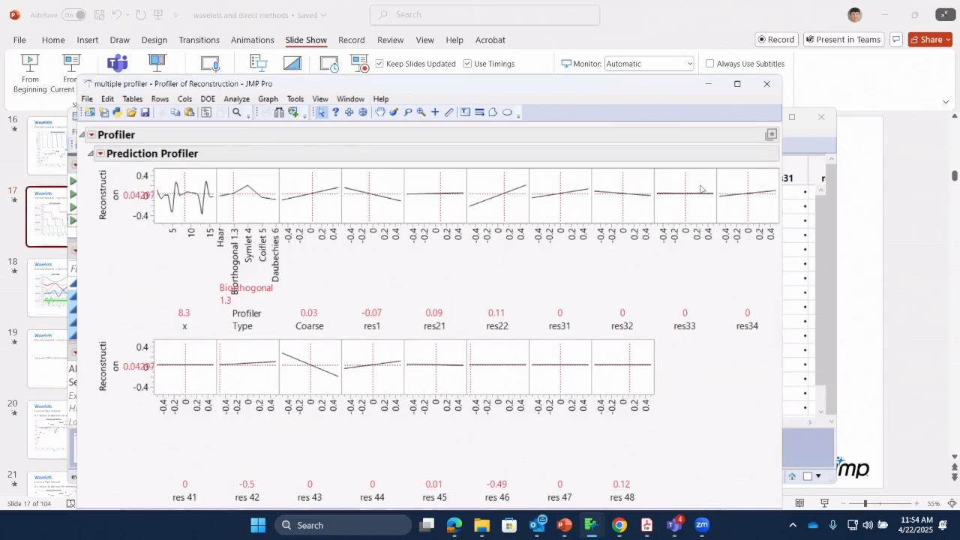
{"action": "left_click_drag", "start_coordinate": [655, 86], "coordinate": [615, 195]}
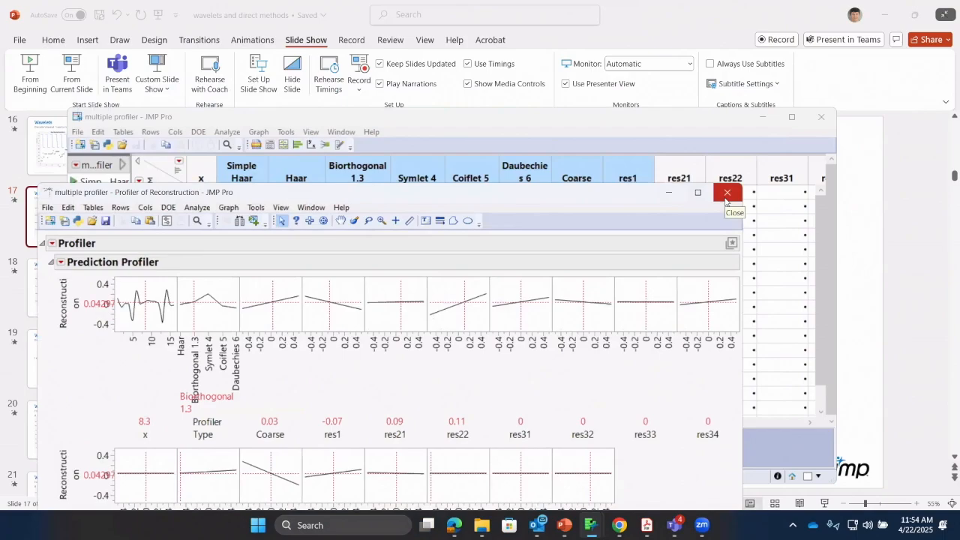